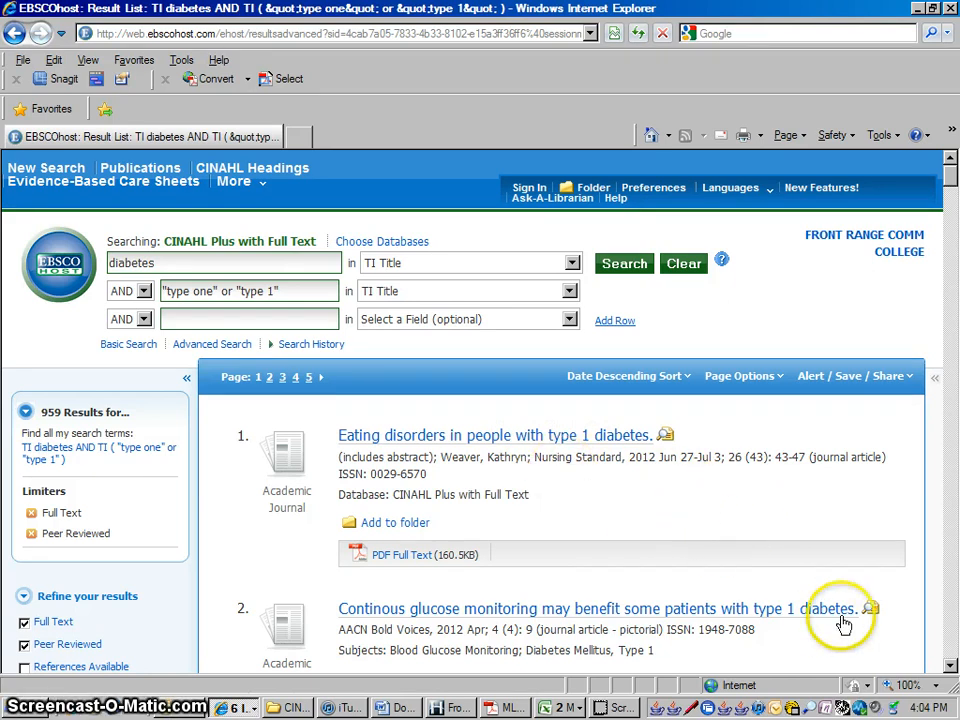
Open the detailed record of the article "Eating disorders in people with type 1 diabetes" from the result list
scroll(750, 477, "down", 2)
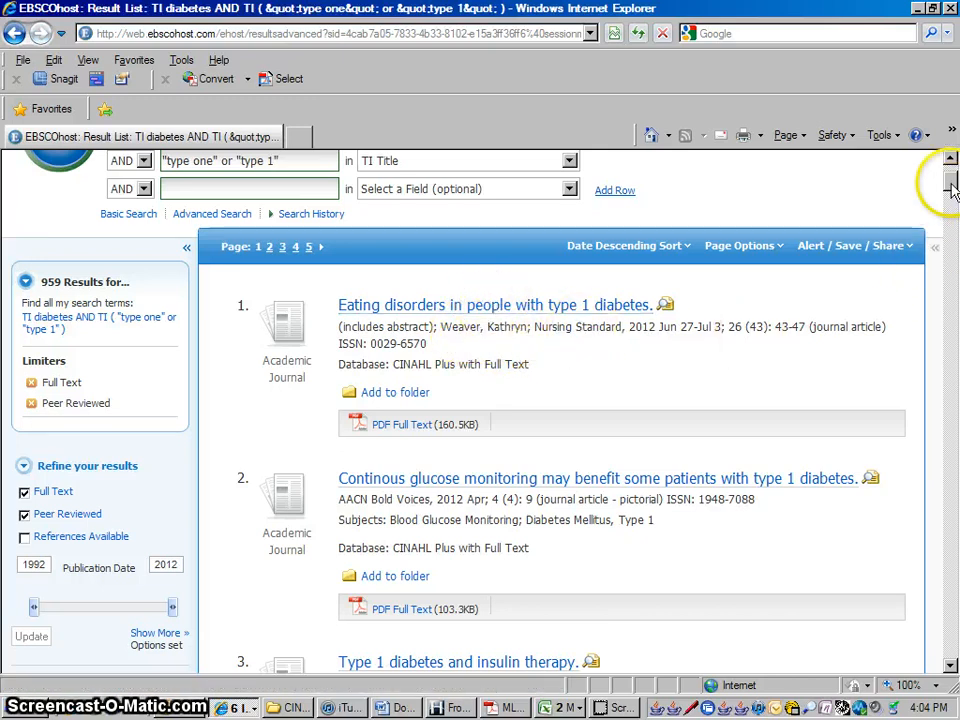
left_click_drag(946, 181, 952, 176)
left_click(522, 435)
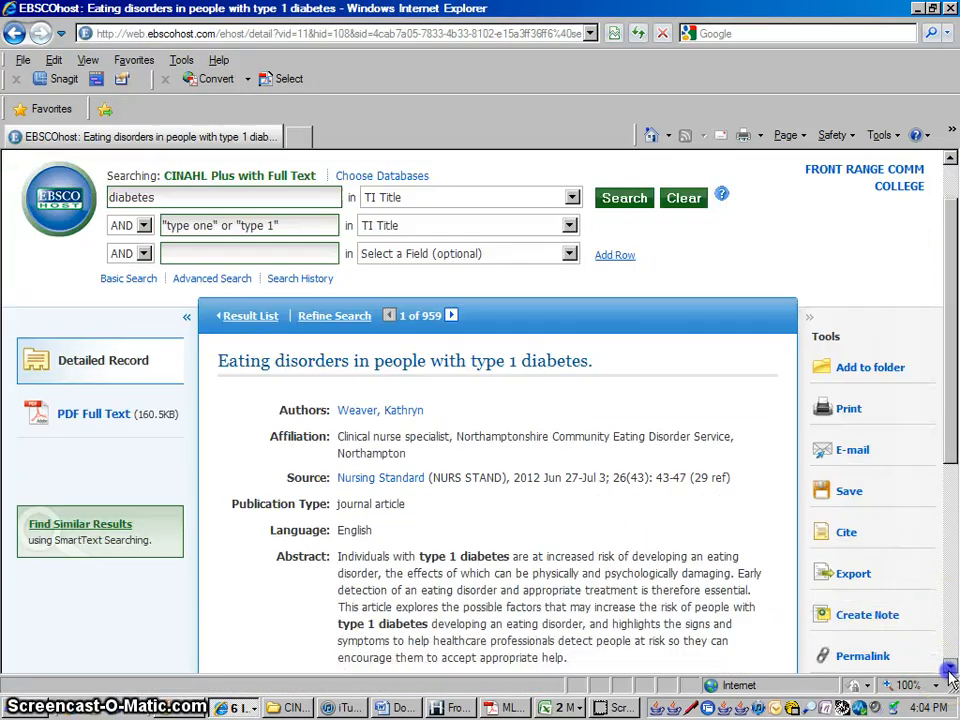
left_click(950, 665)
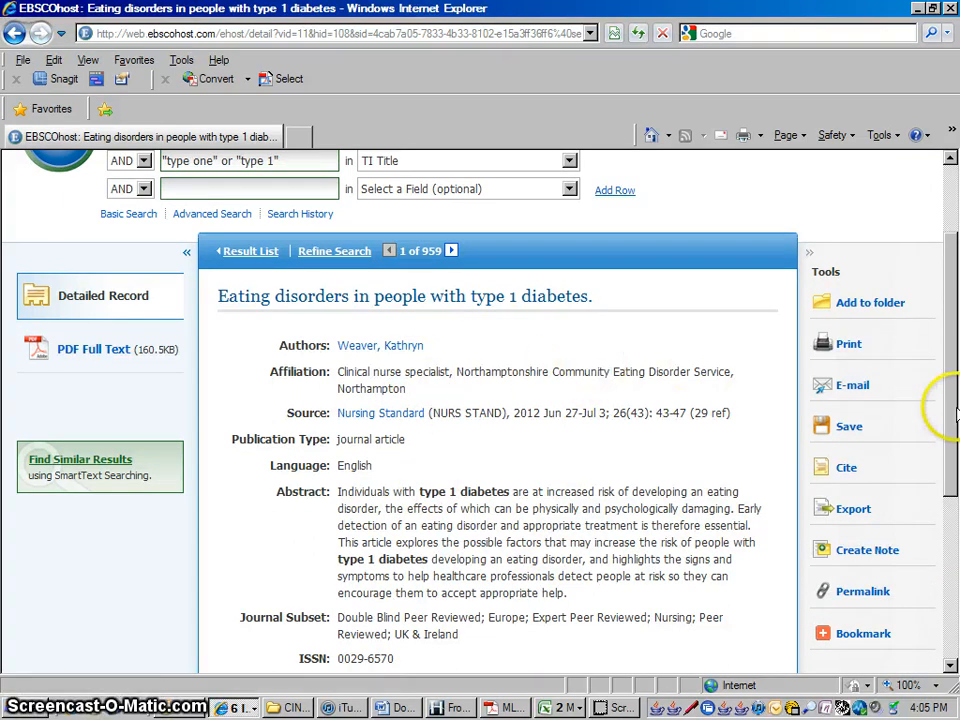
mouse_move(949, 403)
left_mouse_down()
mouse_move(949, 384)
mouse_move(946, 425)
left_mouse_up()
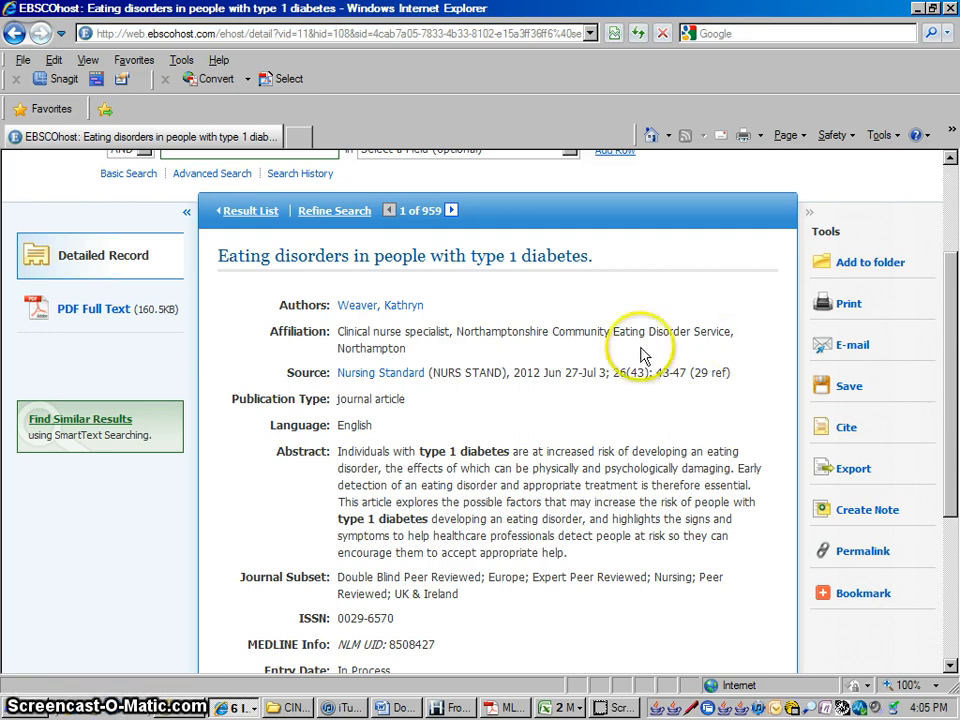
Display the article's citation formats and copy the complete APA reference
left_click(846, 430)
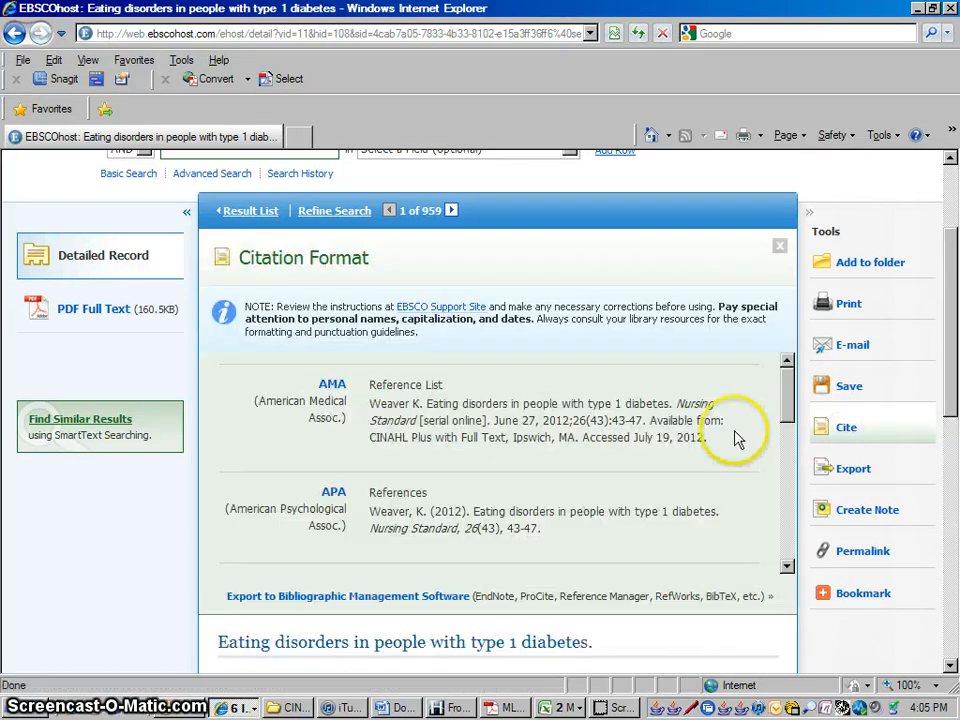
left_click(786, 566)
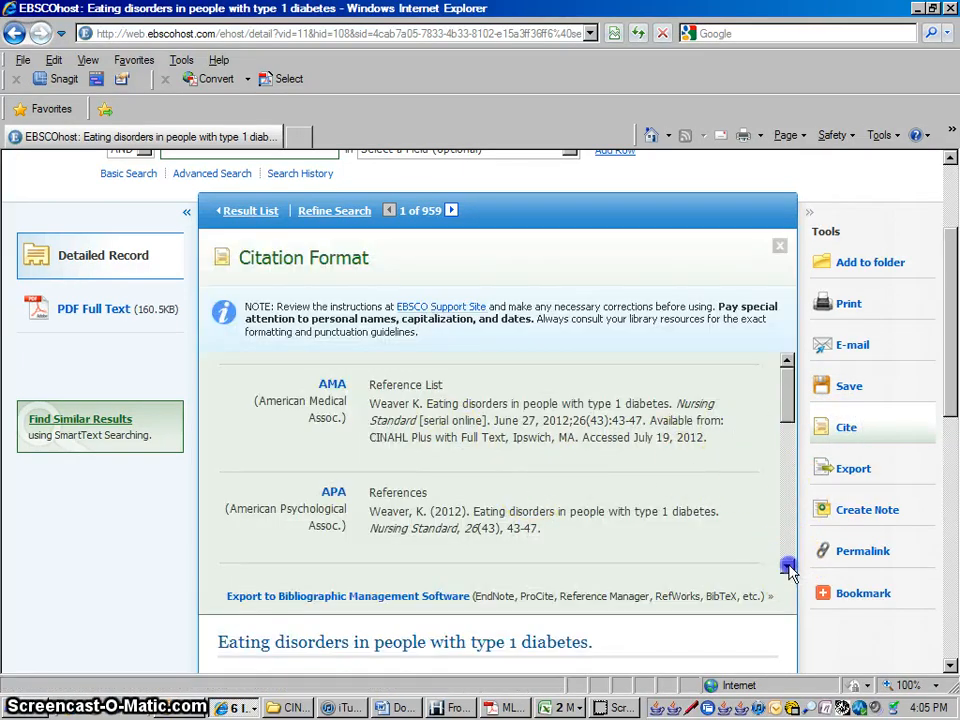
left_click(786, 566)
left_click_drag(784, 429, 781, 403)
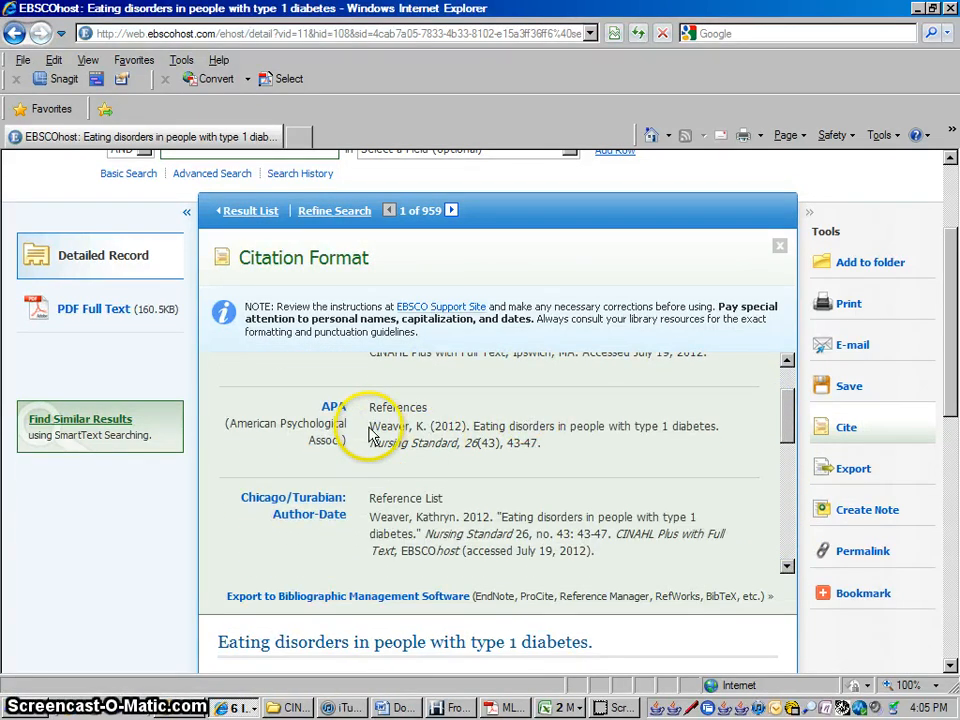
left_click_drag(370, 428, 556, 447)
key("ctrl+c")
right_click(507, 428)
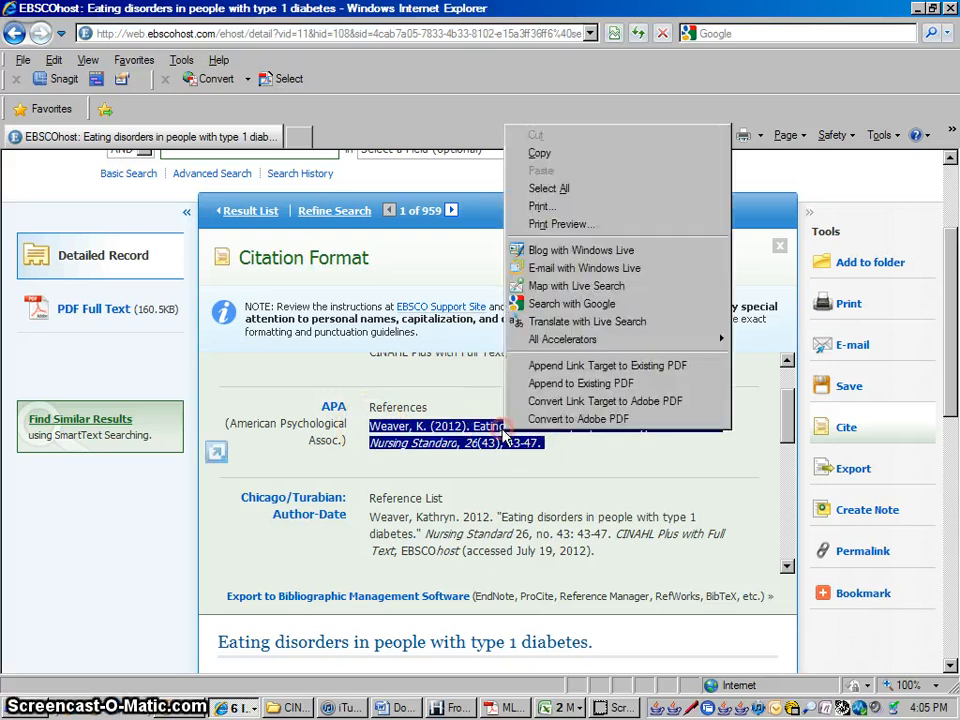
left_click(539, 153)
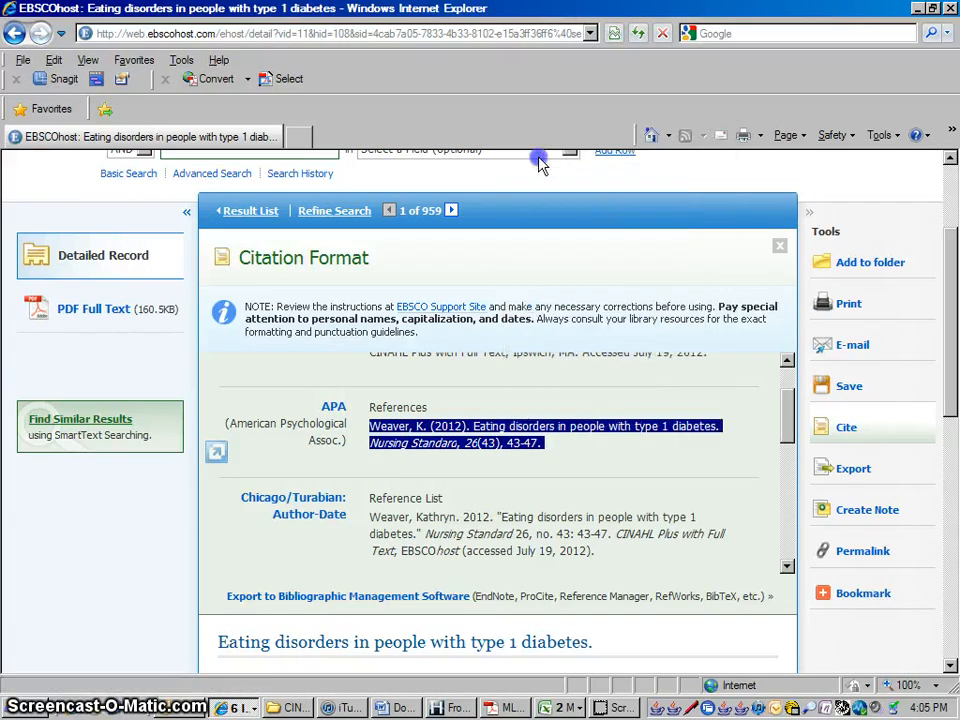
Switch to the Word document, remove the extra blank line under References, and paste the citation on a left-aligned line below the heading
left_click(403, 708)
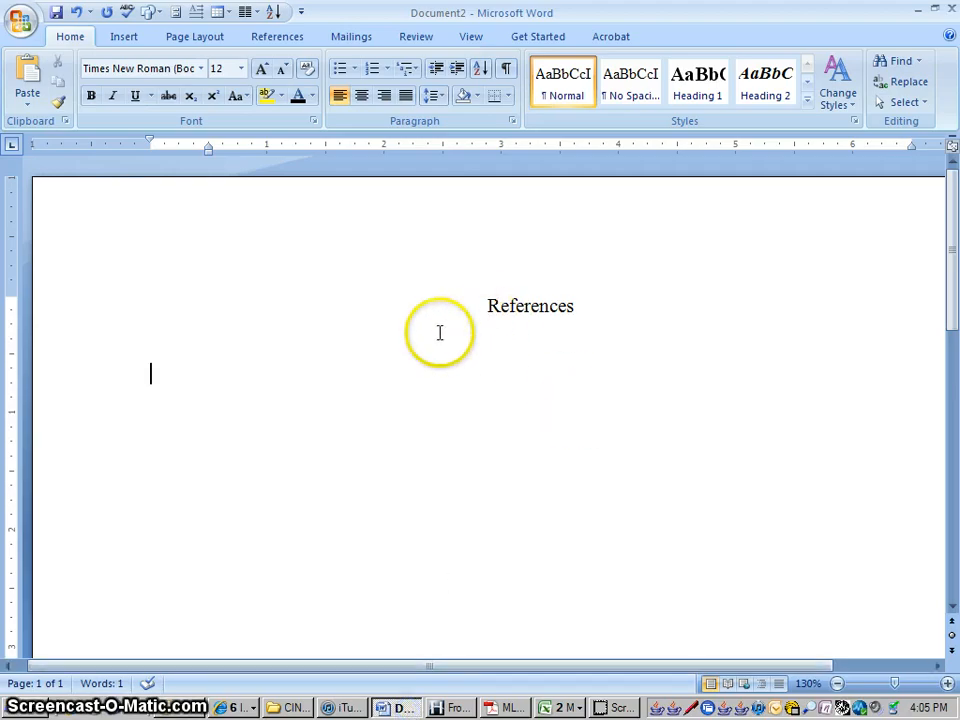
key("BackSpace")
key("BackSpace")
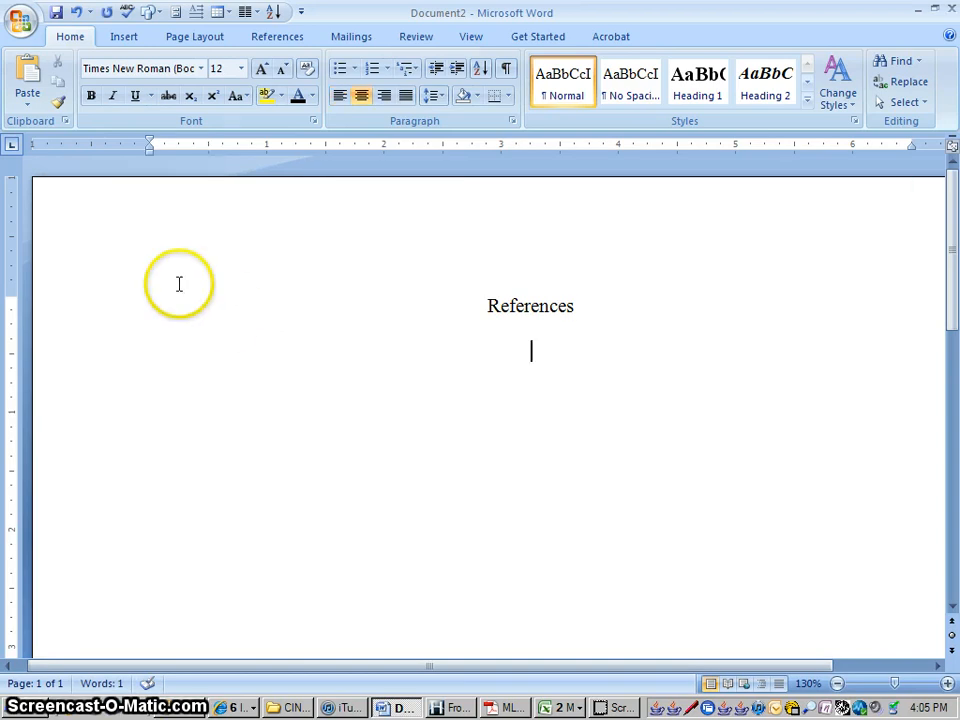
left_click(340, 96)
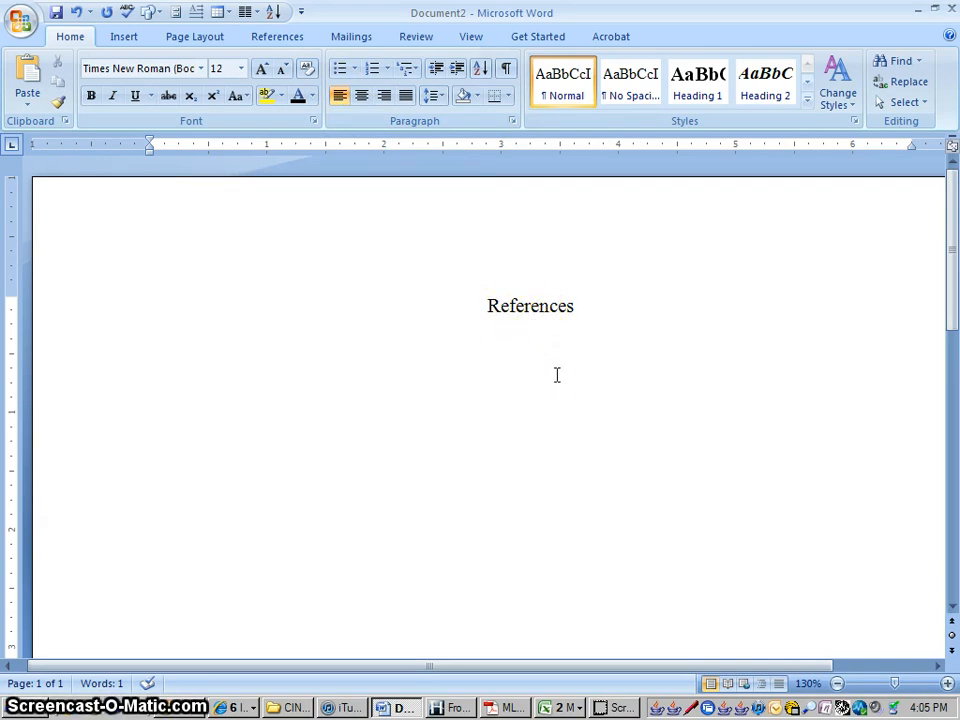
key("ctrl+v")
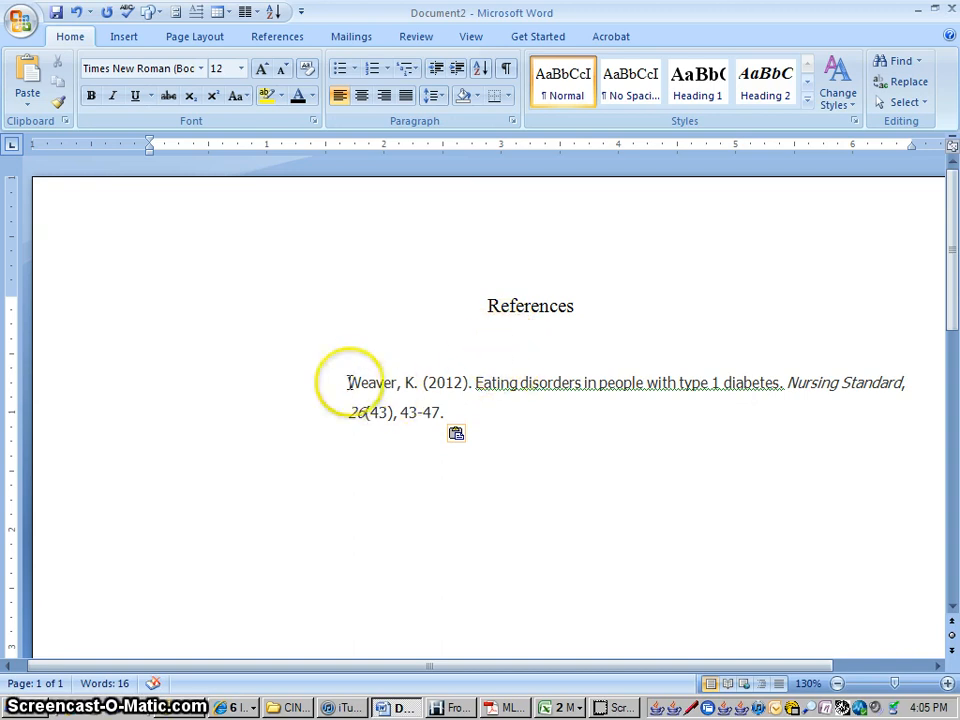
Format the whole pasted citation in Times New Roman, size 12
left_click_drag(348, 382, 493, 414)
left_click(553, 435)
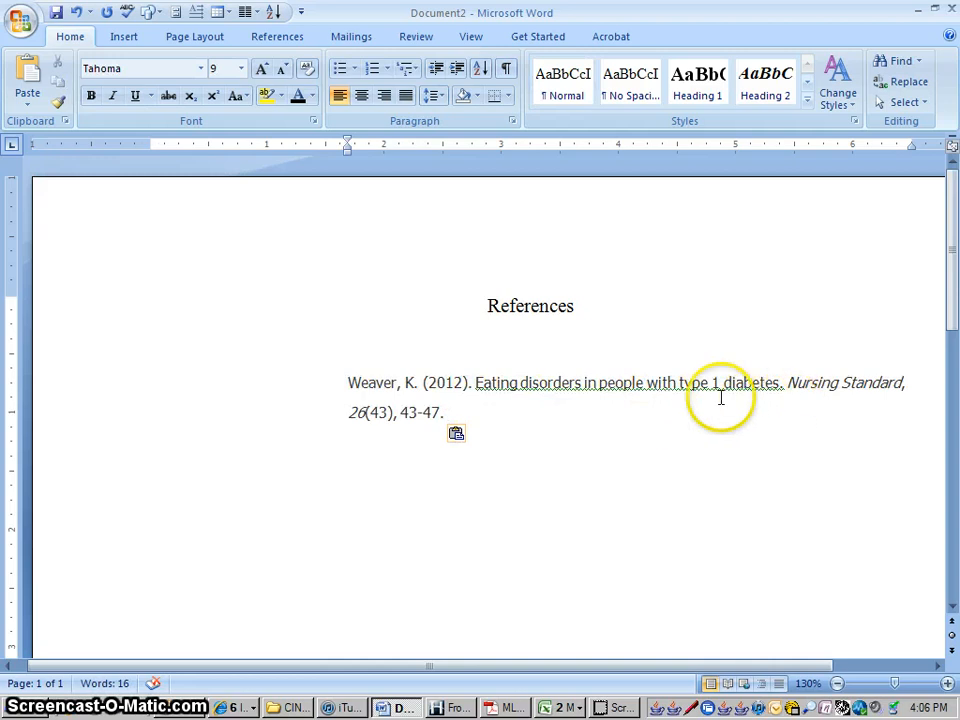
left_click(348, 382)
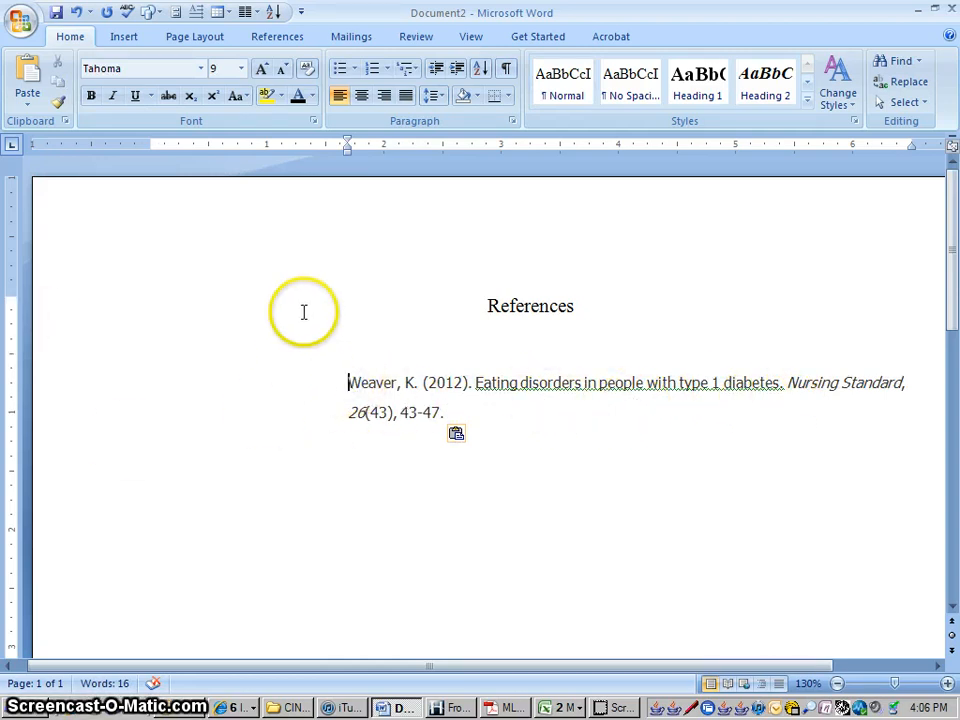
left_click_drag(349, 384, 477, 407)
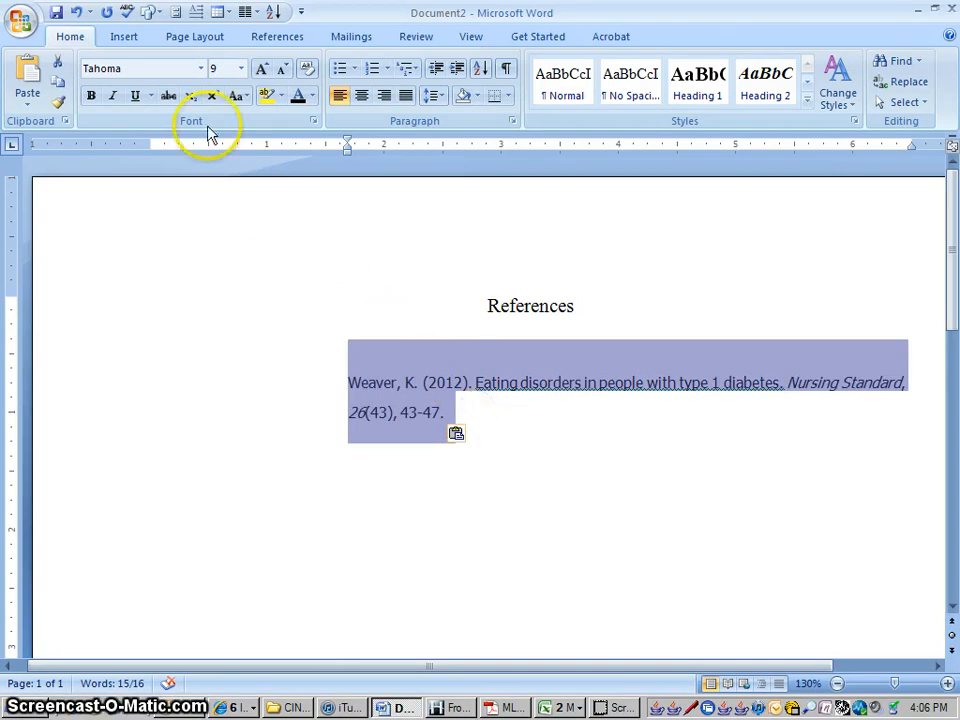
left_click(201, 68)
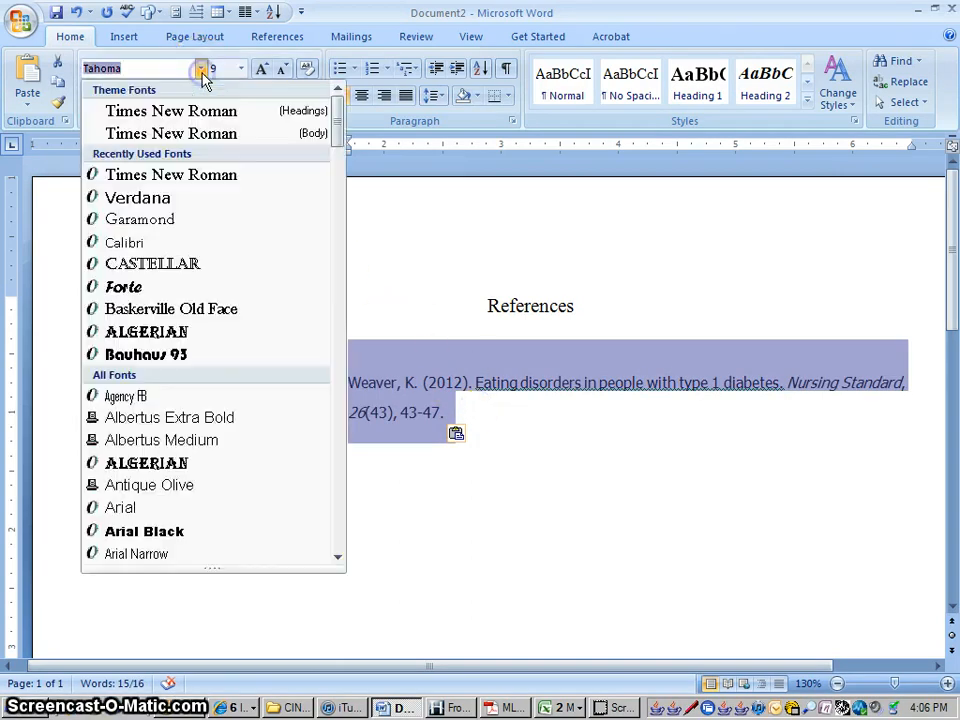
left_click(193, 176)
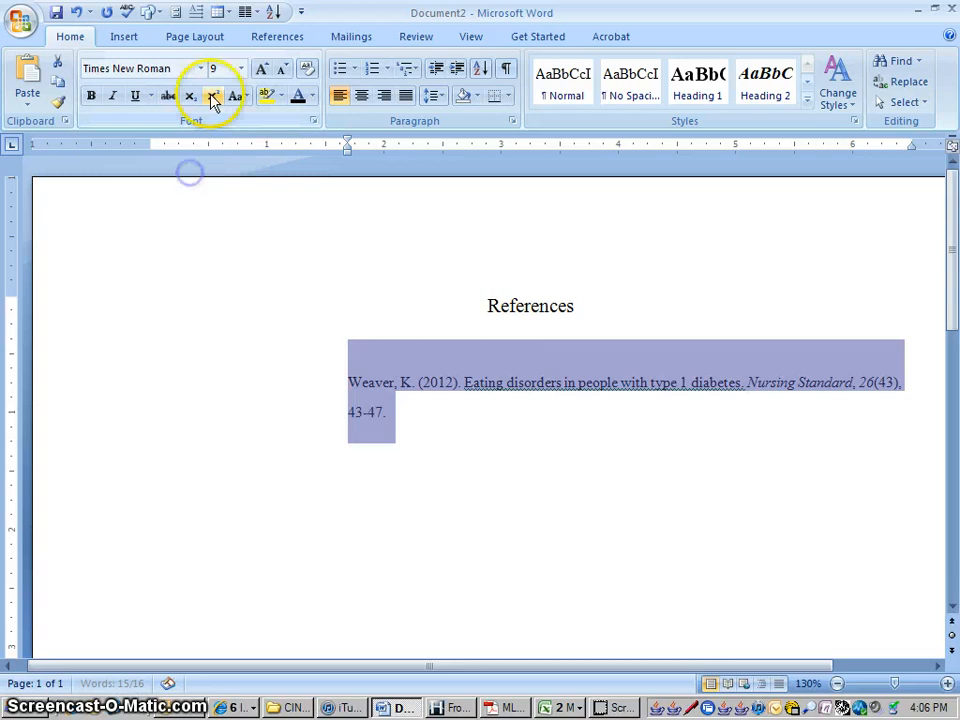
left_click(240, 72)
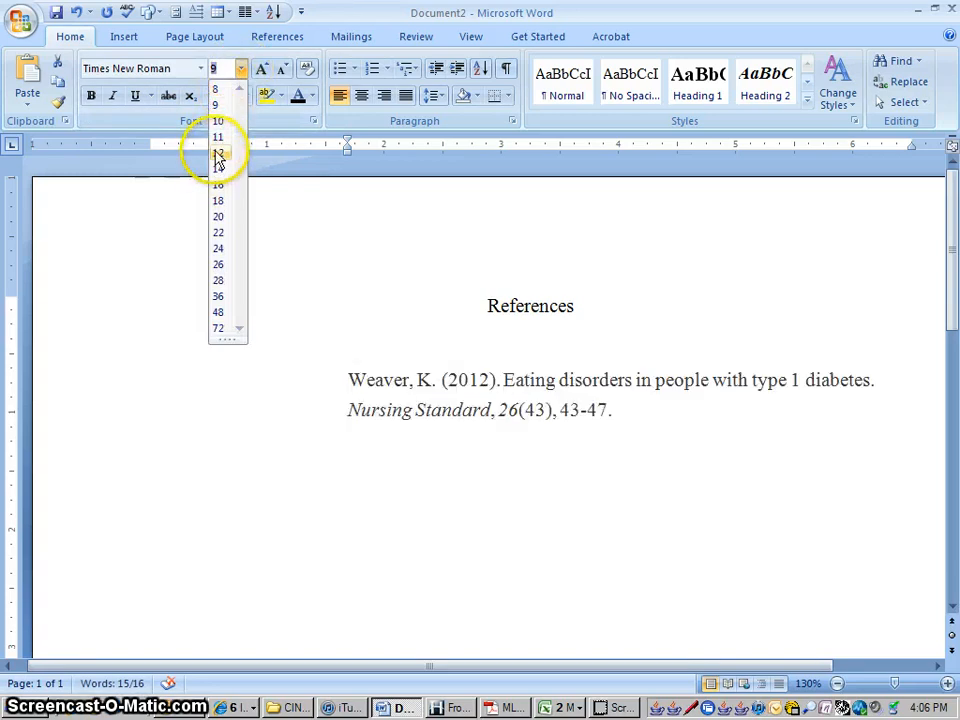
left_click(218, 155)
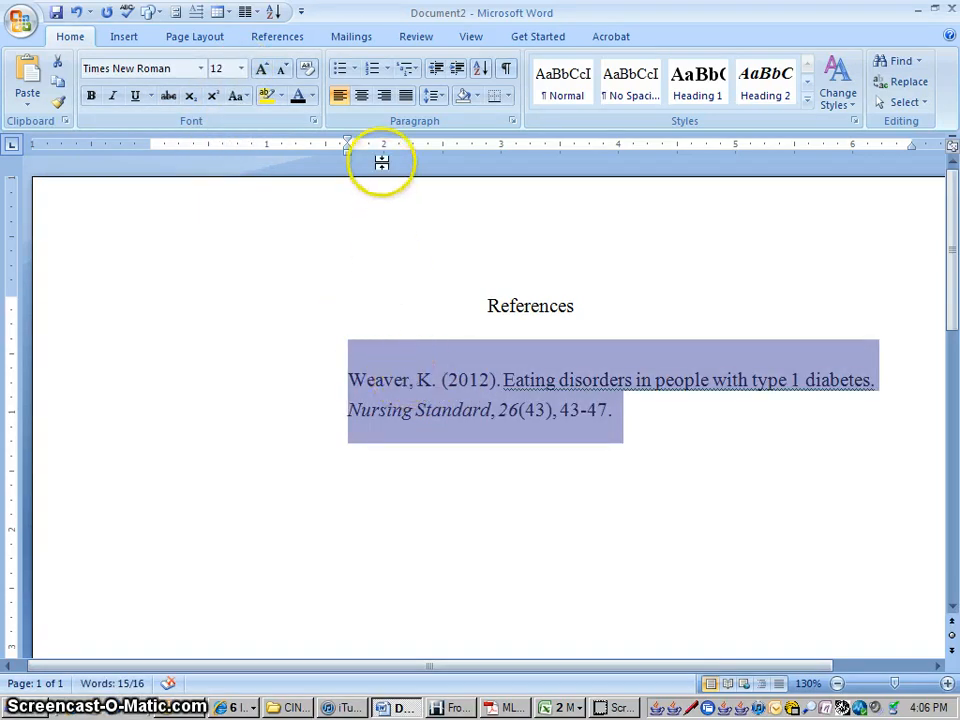
In the citation's paragraph settings, set the left indentation to 0" and the special indentation to Hanging by 0.5"
left_click(513, 123)
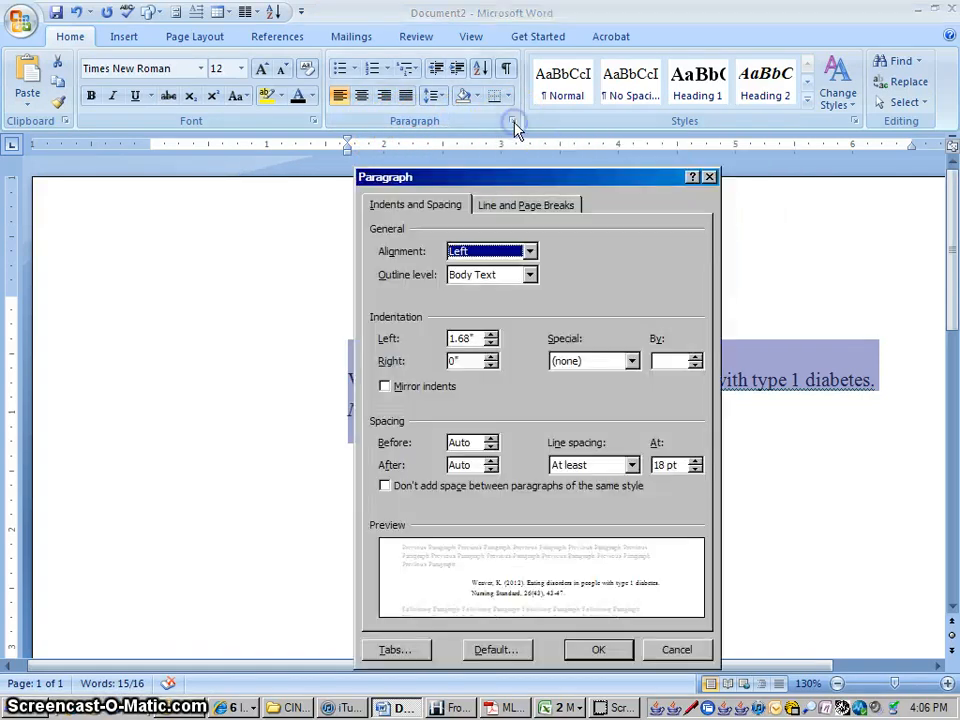
left_click(490, 344)
left_click(490, 344)
left_click(490, 344)
left_click(490, 344)
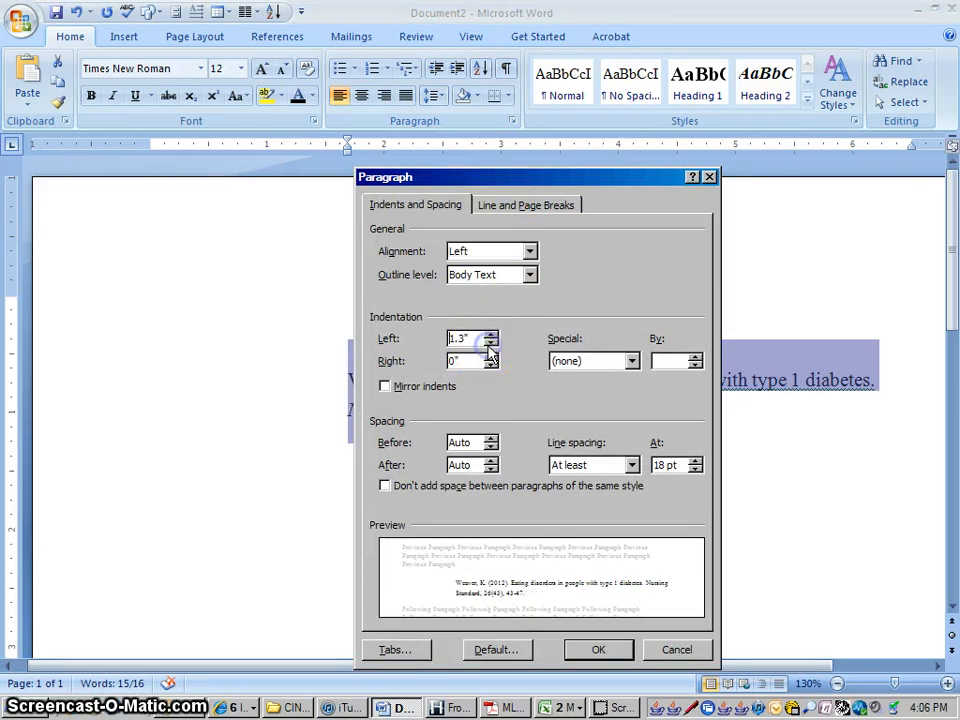
left_click(490, 344)
left_click(490, 344)
left_click(490, 344)
left_click(490, 344)
left_click(490, 344)
left_click(490, 344)
left_click(490, 344)
left_click(490, 344)
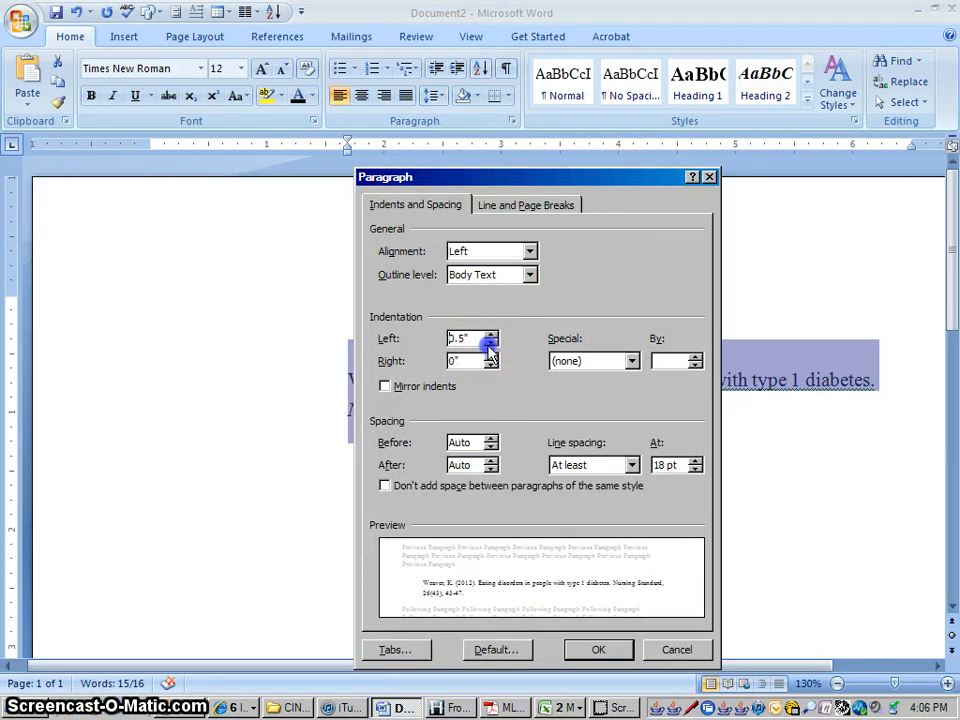
left_click(490, 344)
left_click(490, 344)
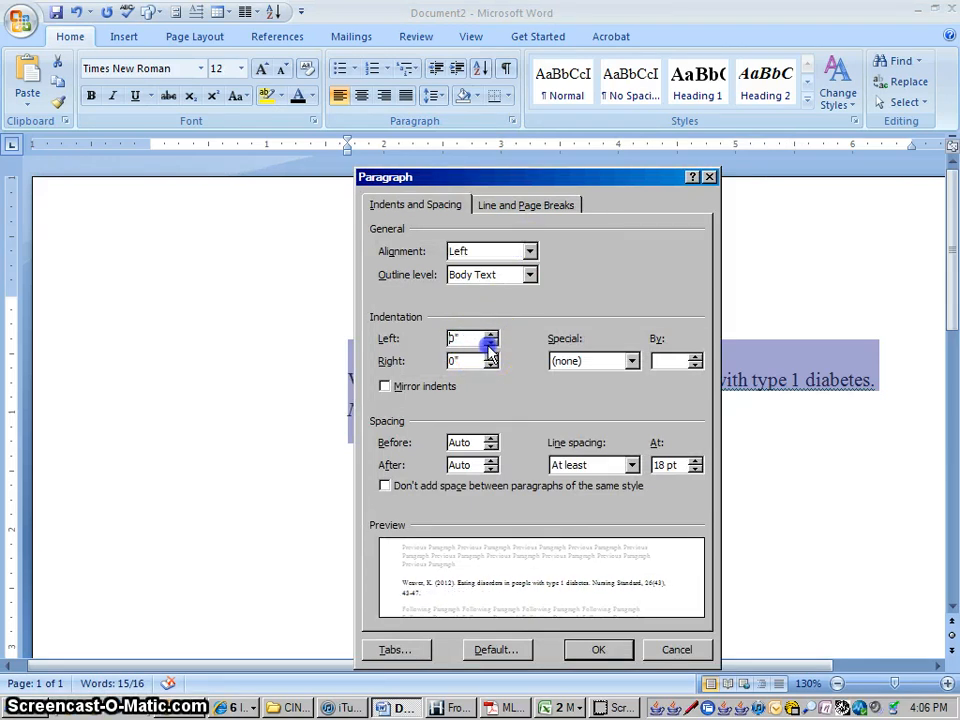
left_click(632, 365)
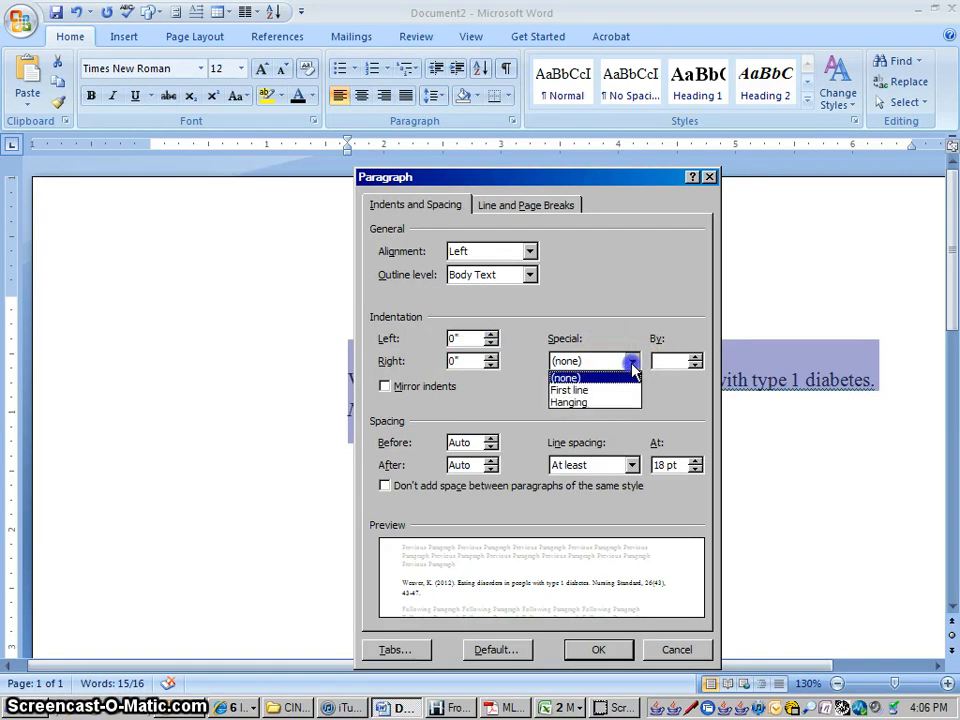
left_click(597, 402)
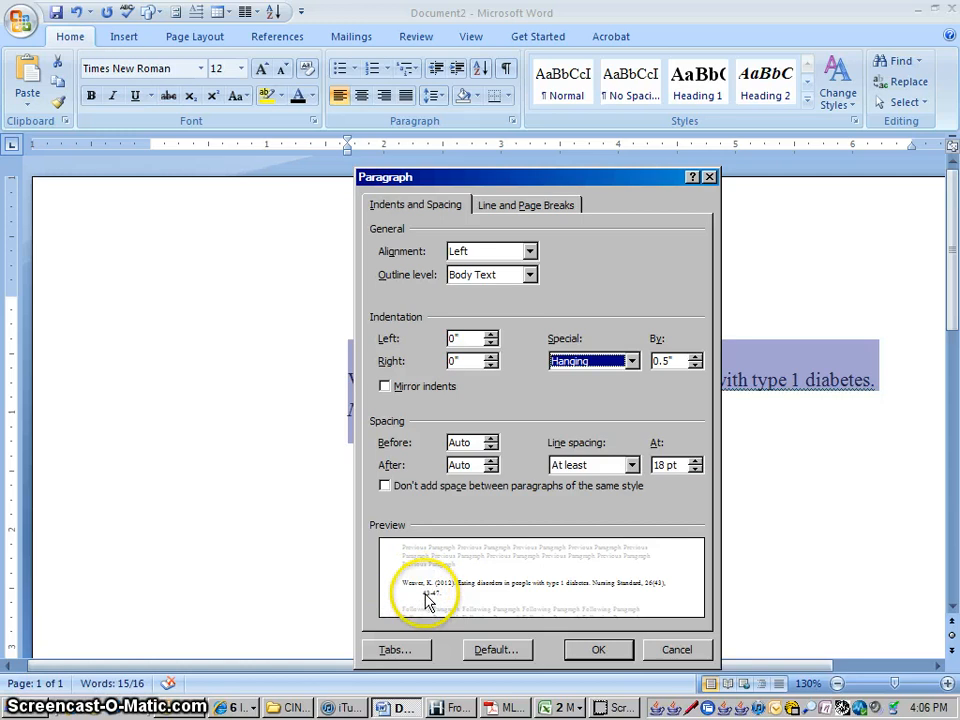
Set the citation's line spacing to Double, turn on "Don't add space between paragraphs of the same style", and apply the paragraph settings
left_click(633, 465)
left_click(594, 507)
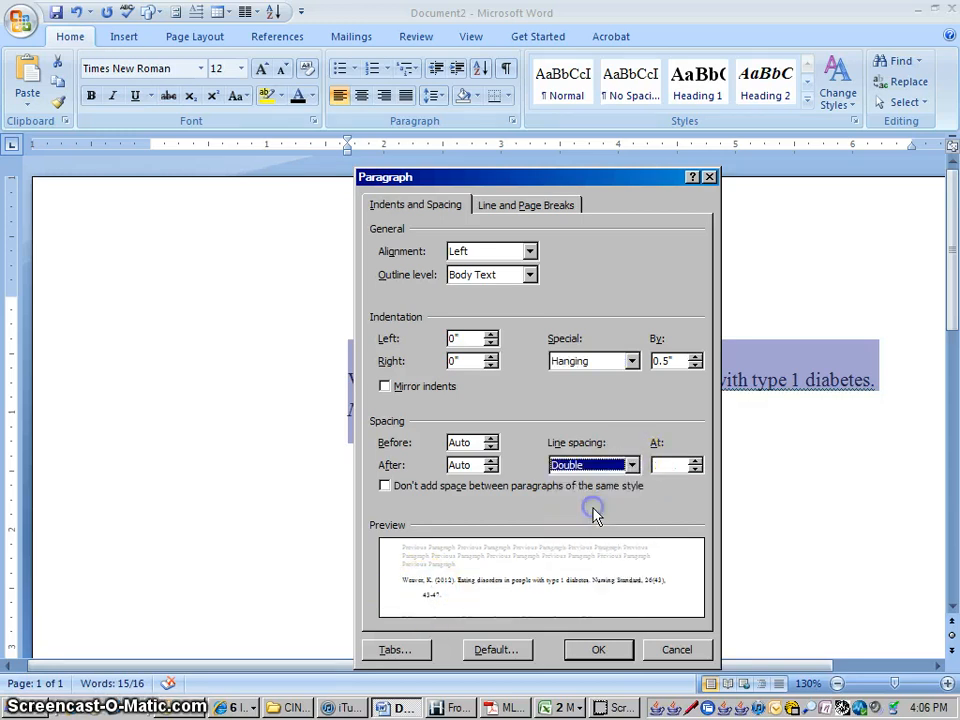
left_click(385, 487)
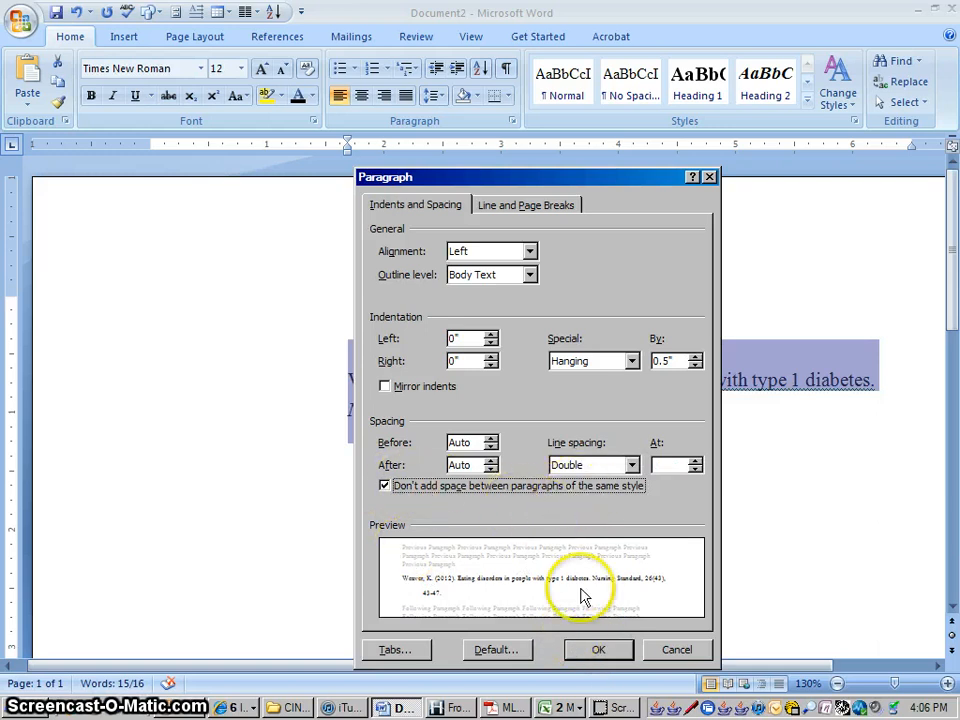
left_click(600, 650)
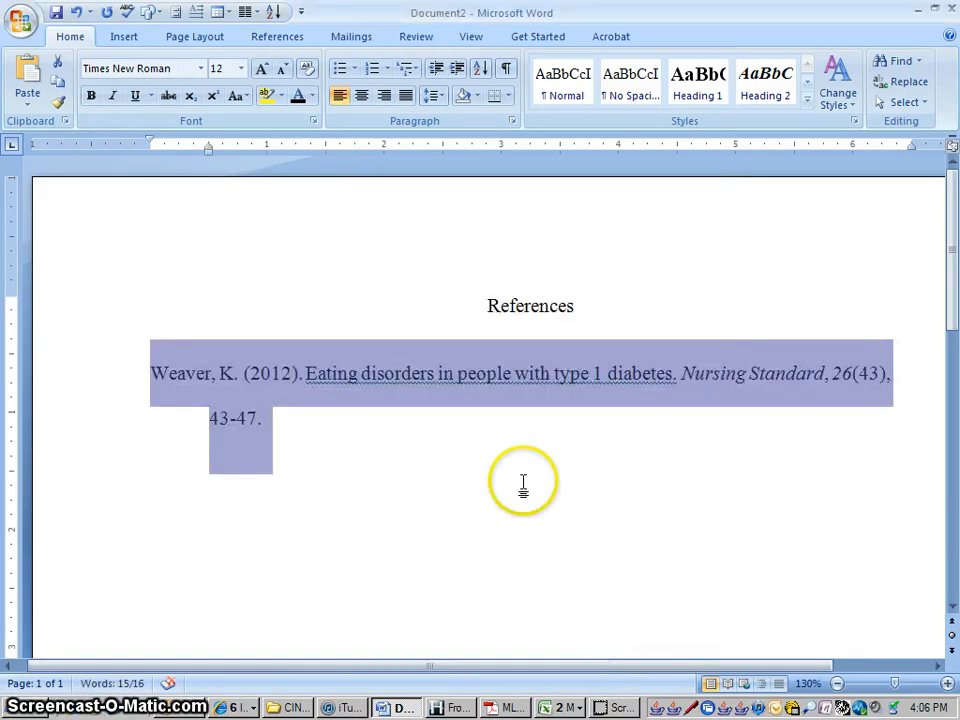
Delete the blank line between the References heading and the citation
left_click(523, 483)
left_click(537, 329)
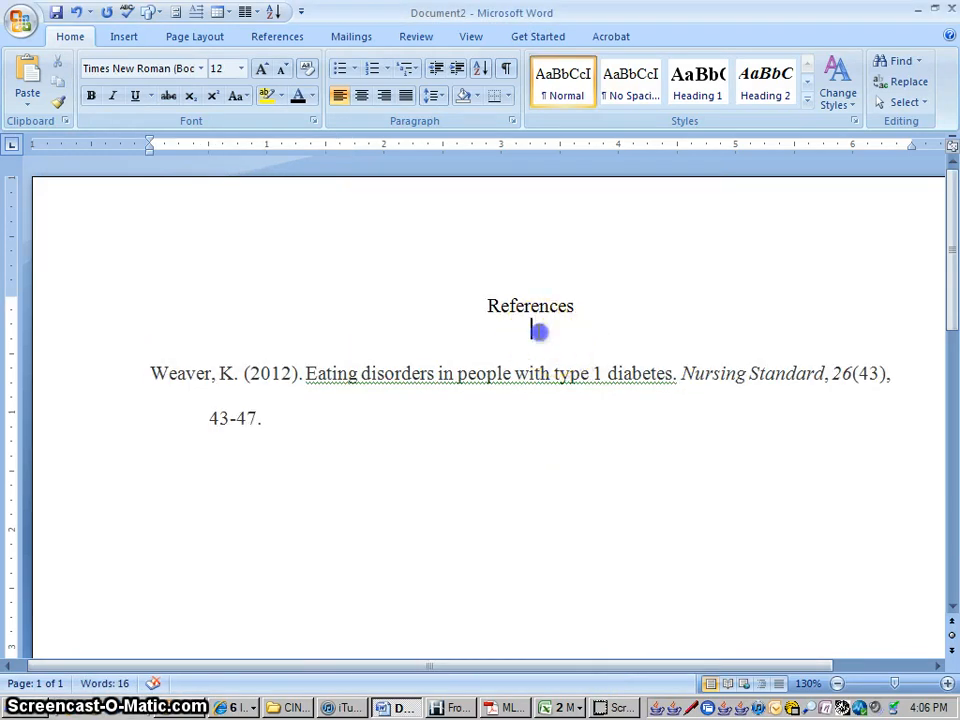
key("Delete")
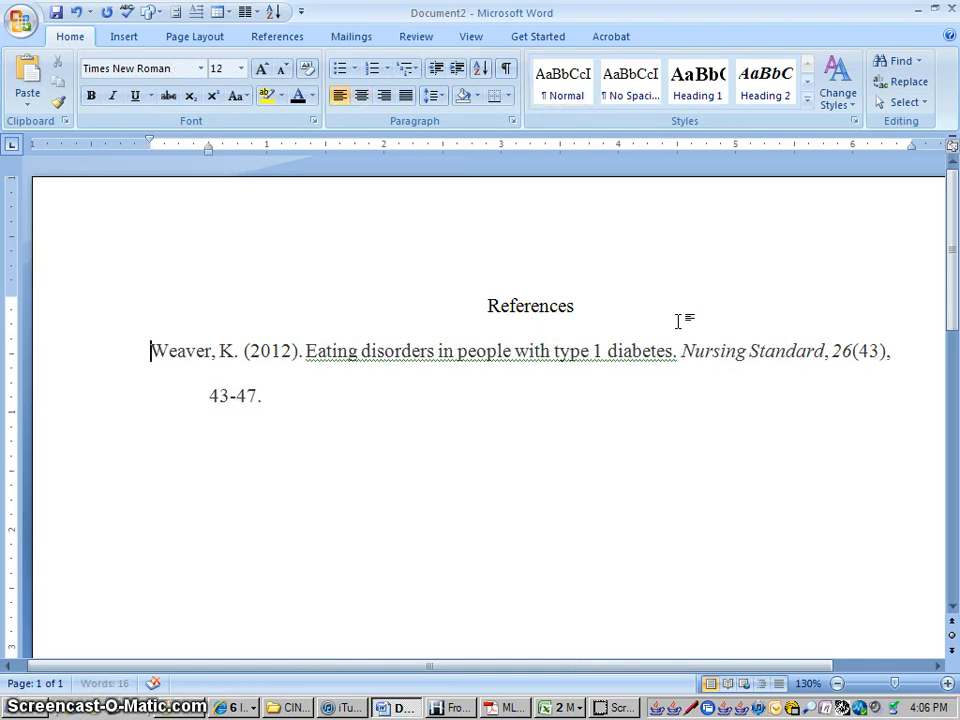
Add "Retrieved from" after the page range at the end of the citation
left_click(316, 397)
left_click(298, 398)
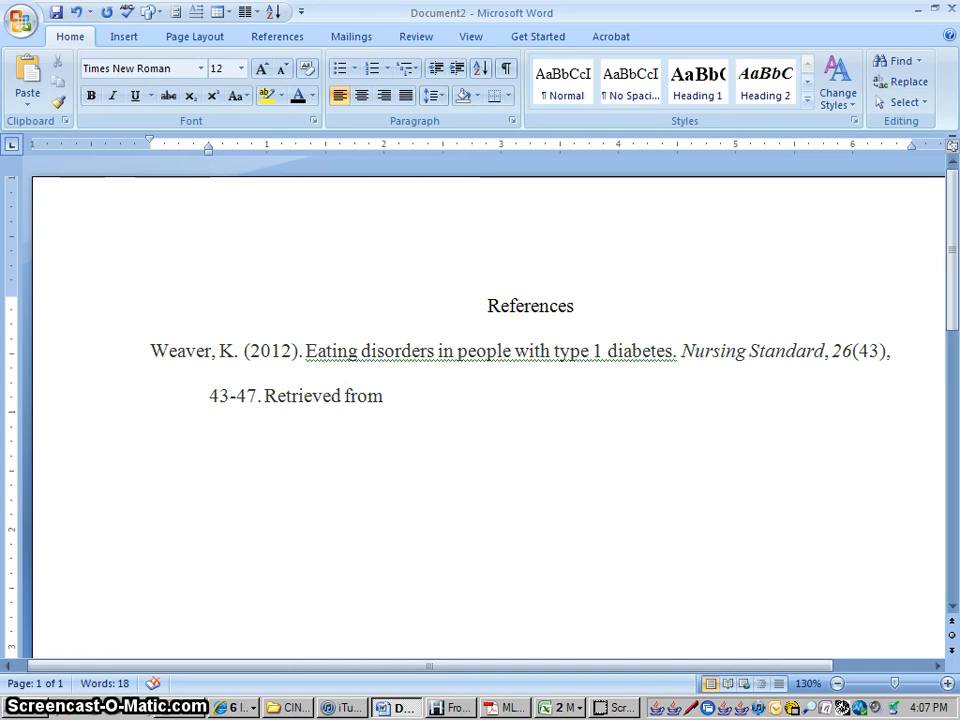
Switch back to the EBSCOhost article record in the browser and close its Citation Format section
left_click(224, 710)
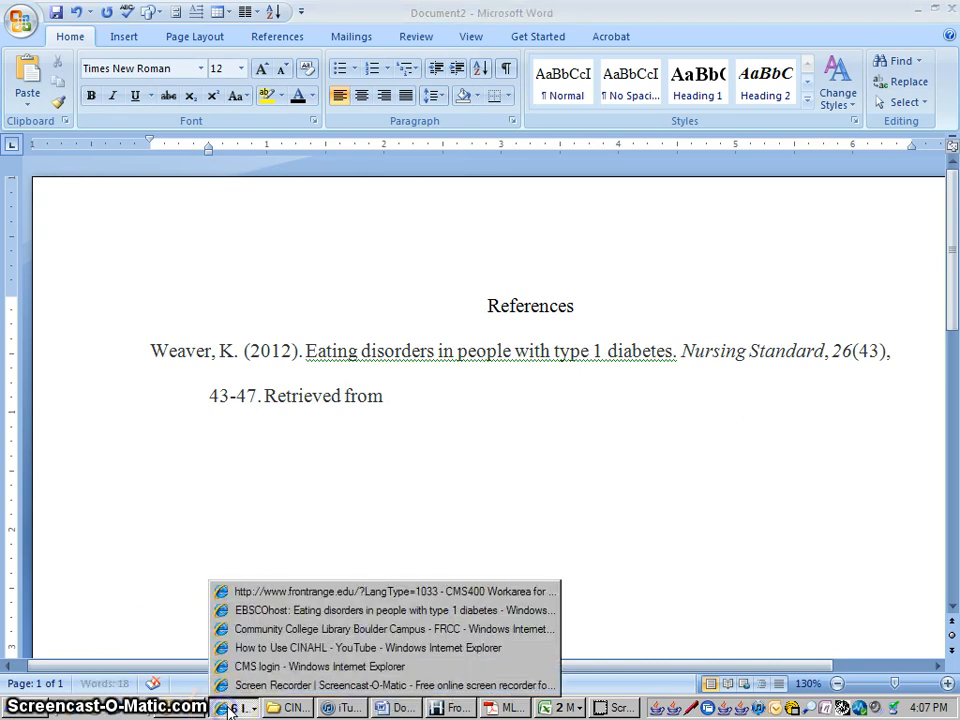
left_click(282, 612)
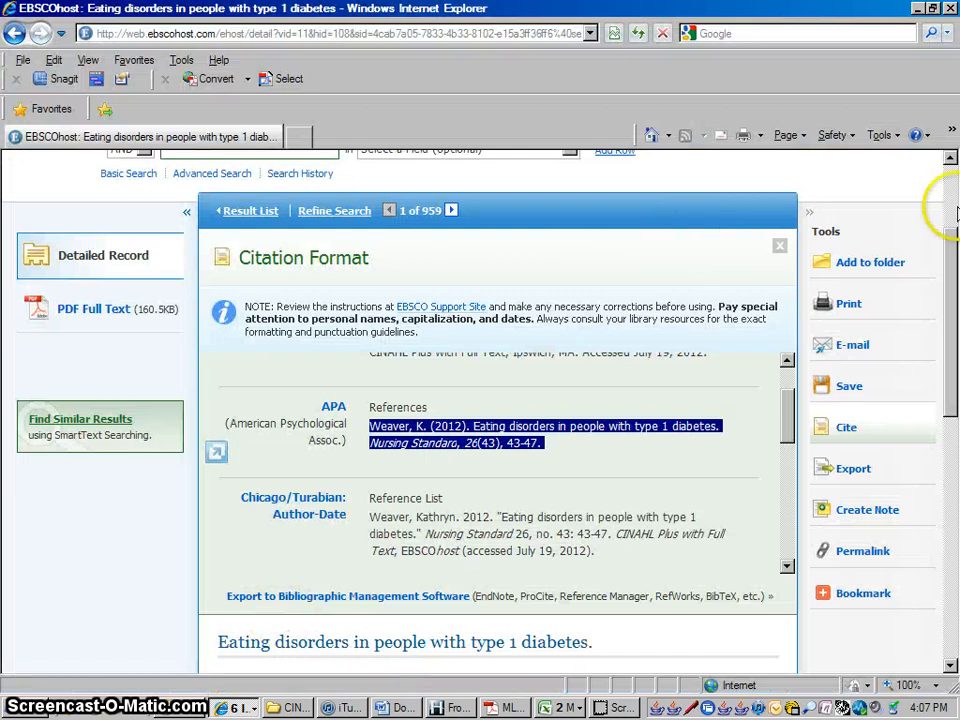
left_click(783, 250)
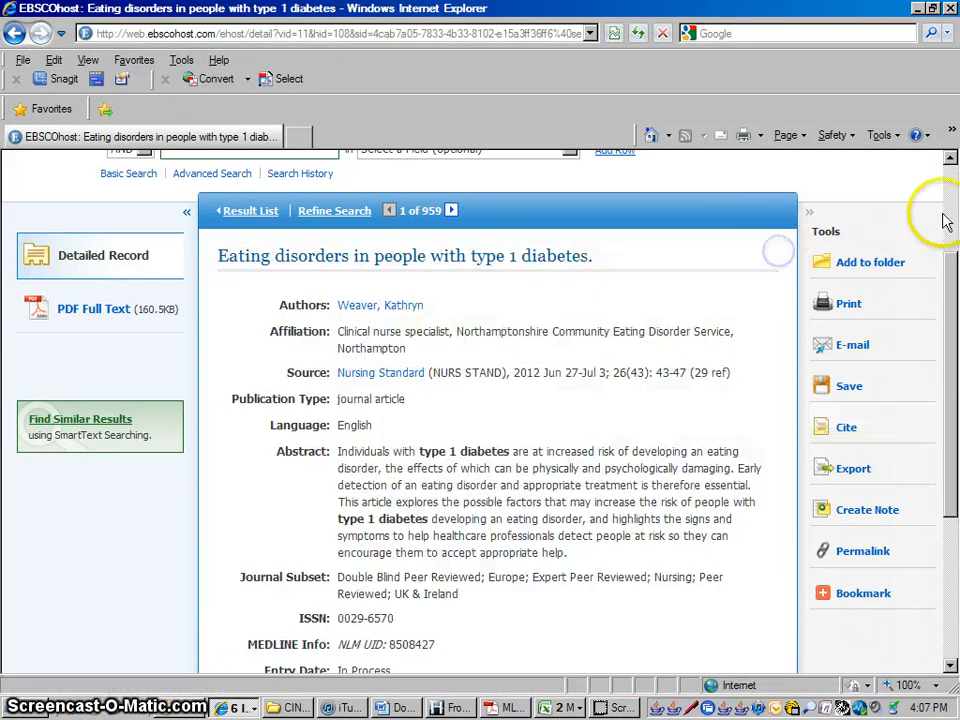
Copy the article record's full web address from the browser and paste it after "Retrieved from" in the Word citation
scroll(943, 214, "up", 2)
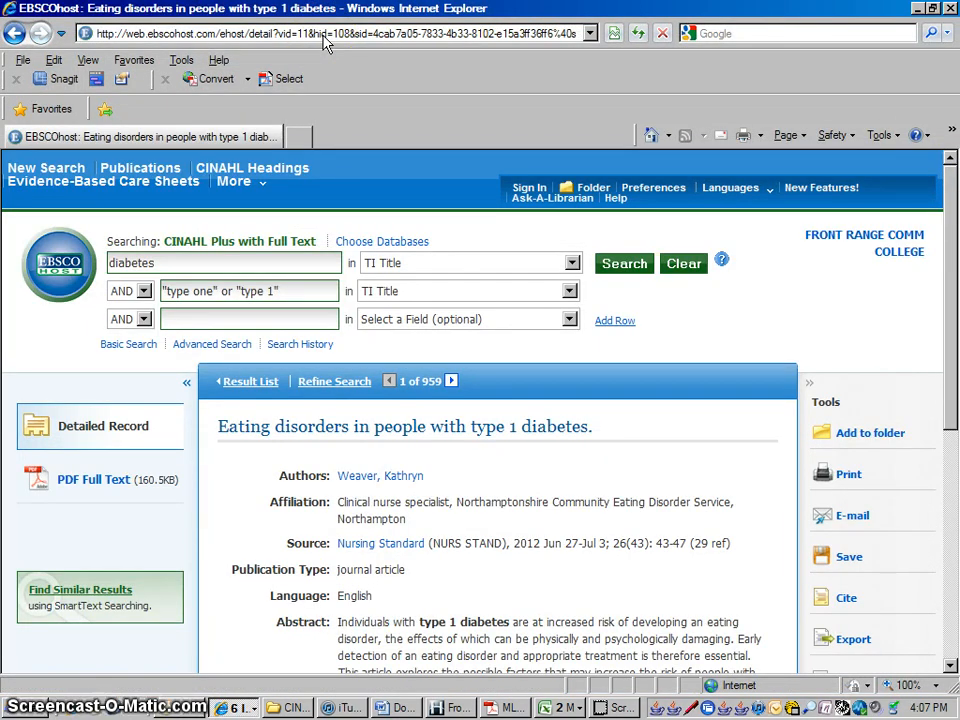
left_click(222, 33)
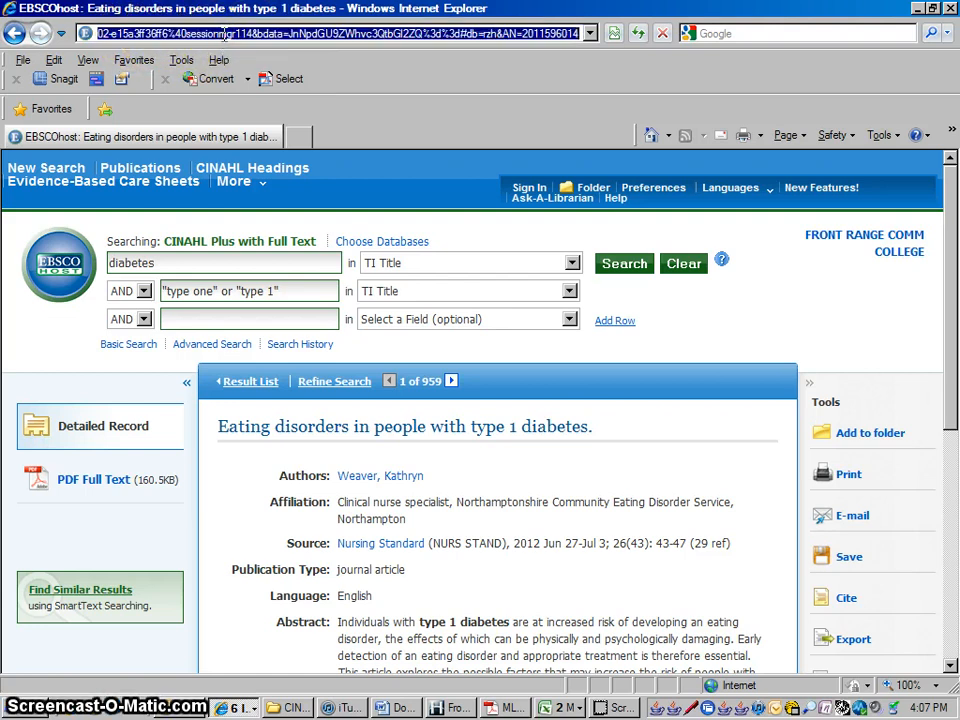
right_click(222, 33)
left_click(257, 81)
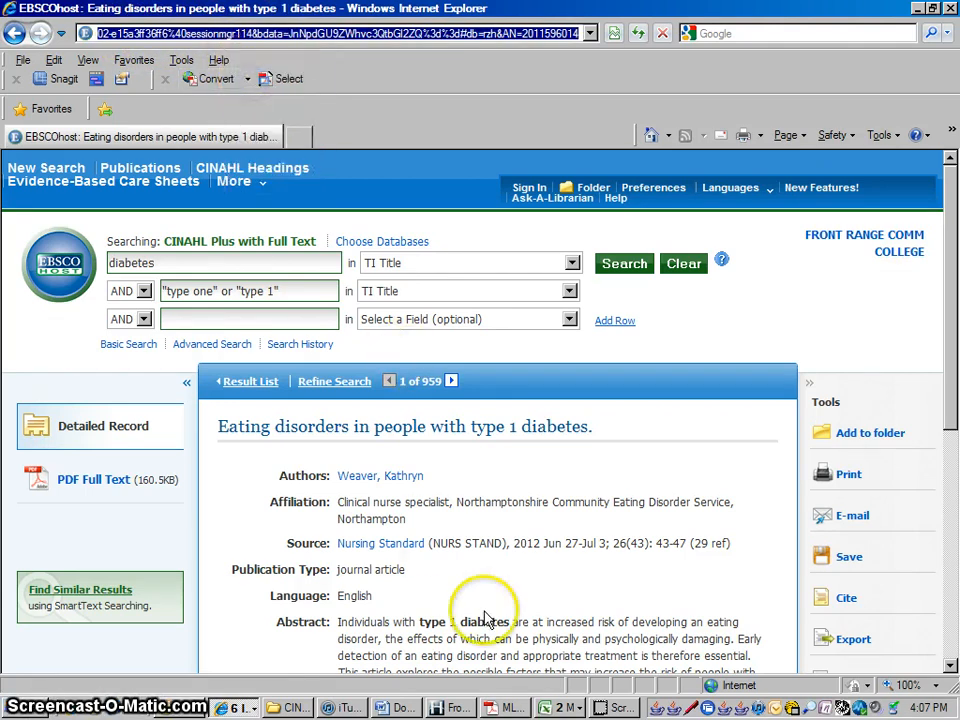
left_click(403, 710)
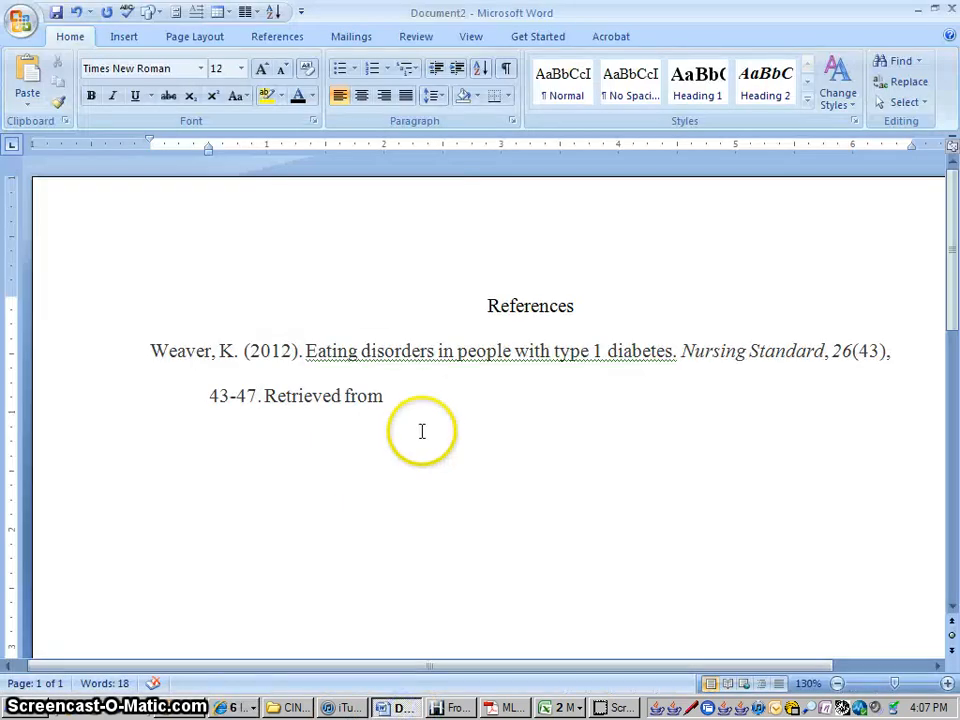
right_click(398, 397)
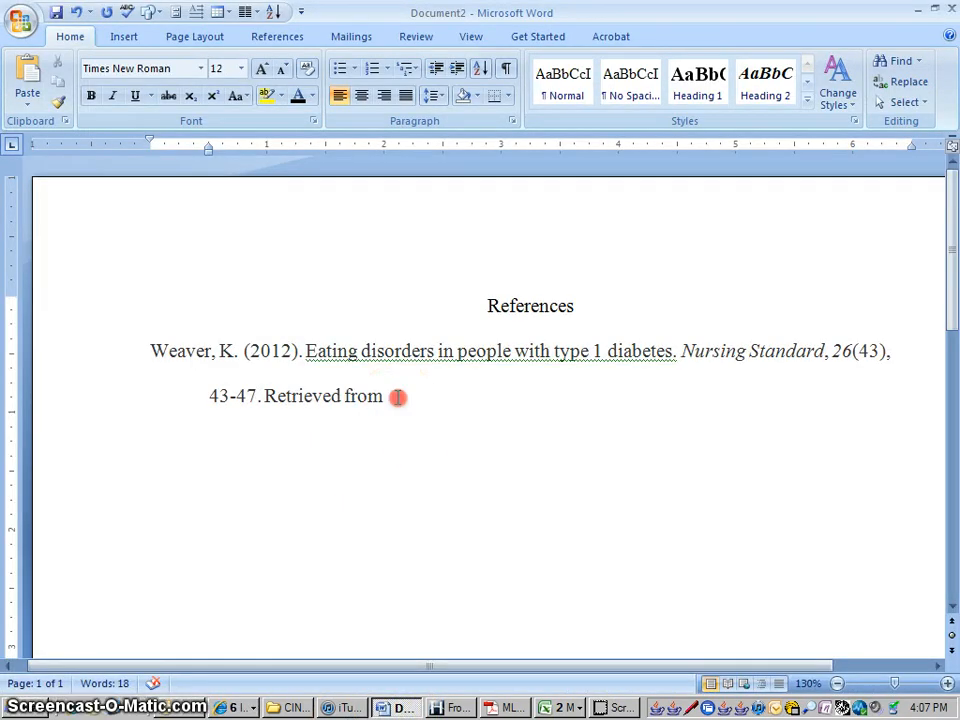
left_click(438, 455)
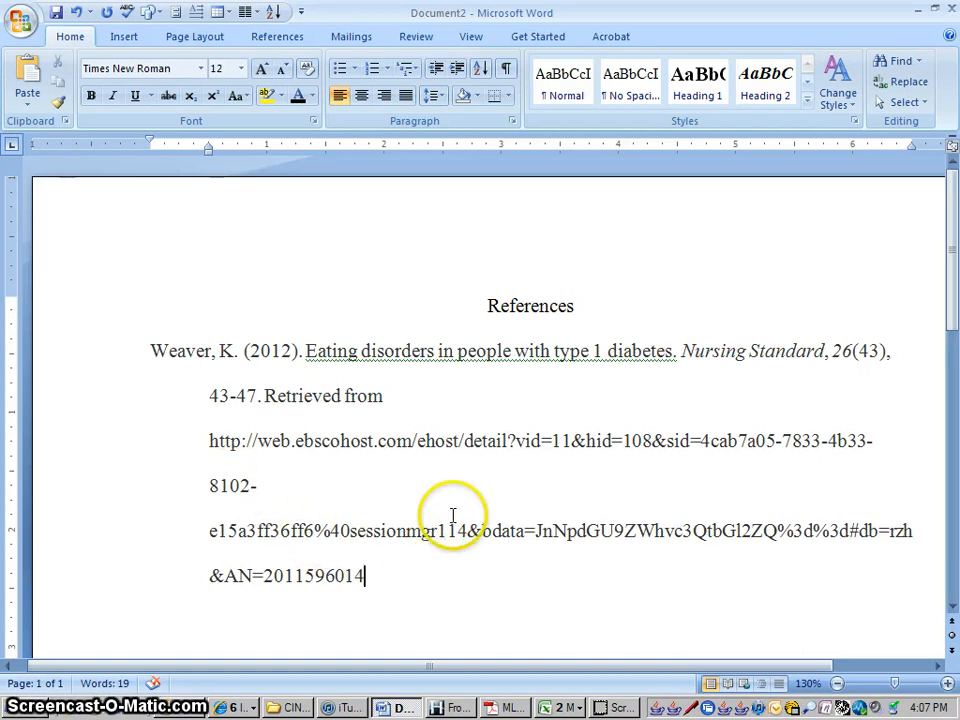
key("BackSpace")
key("BackSpace")
key("BackSpace")
key("BackSpace")
key("BackSpace")
key("BackSpace")
key("BackSpace")
key("BackSpace")
key("BackSpace")
key("BackSpace")
key("BackSpace")
key("BackSpace")
key("BackSpace")
key("BackSpace")
key("BackSpace")
key("BackSpace")
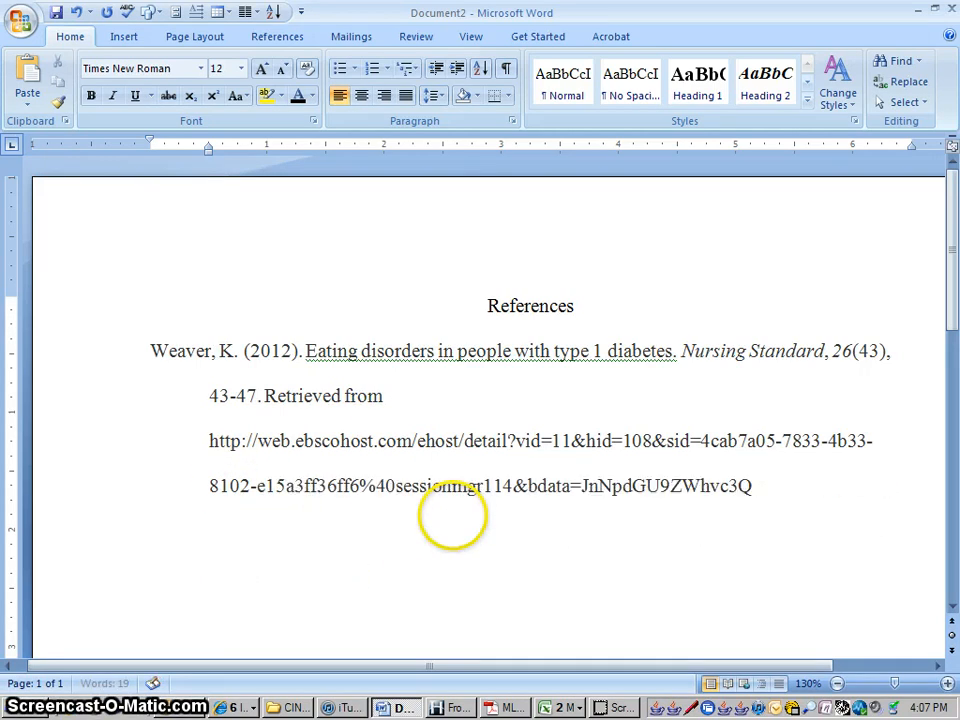
key("BackSpace")
key("BackSpace")
key("BackSpace")
key("BackSpace")
key("BackSpace")
key("BackSpace")
key("BackSpace")
key("BackSpace")
key("BackSpace")
key("BackSpace")
key("BackSpace")
key("BackSpace")
key("BackSpace")
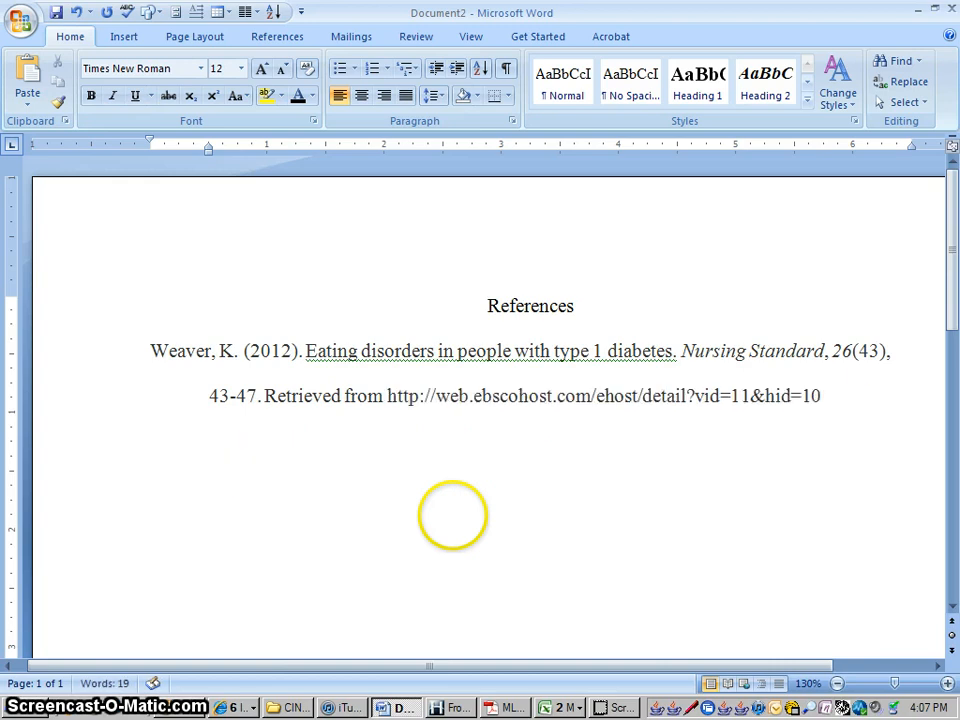
key("BackSpace")
key("BackSpace")
key("BackSpace")
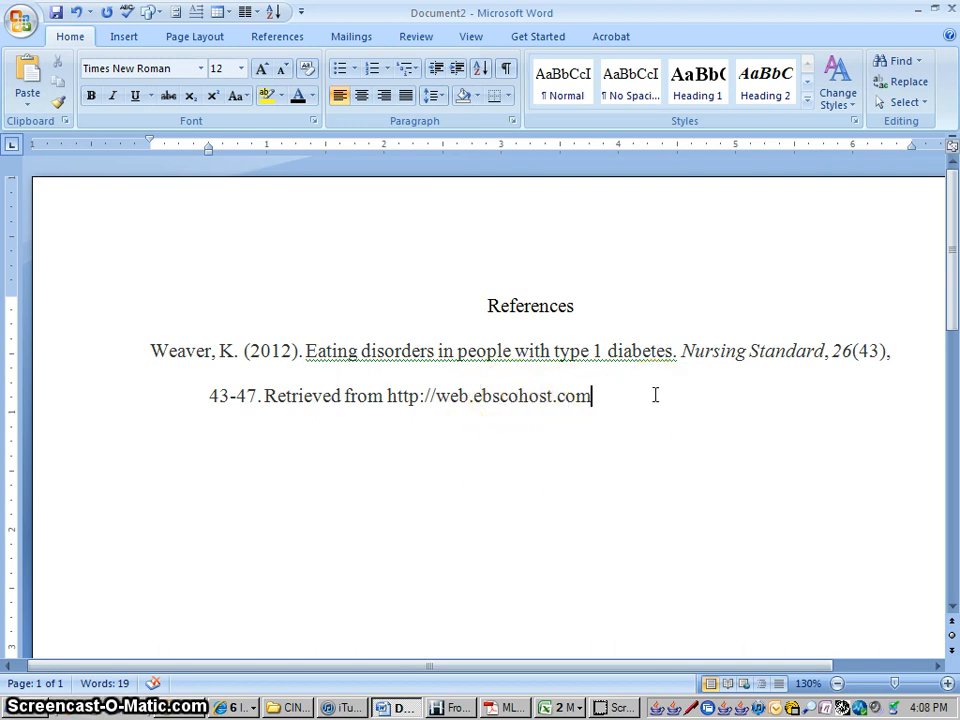
key("Return")
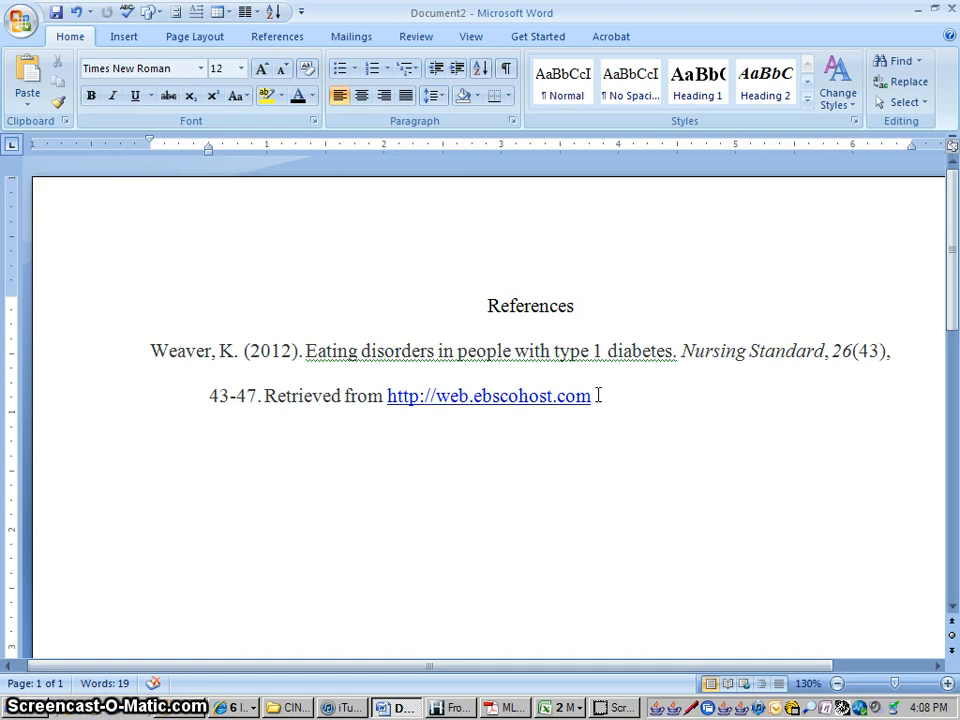
key("BackSpace")
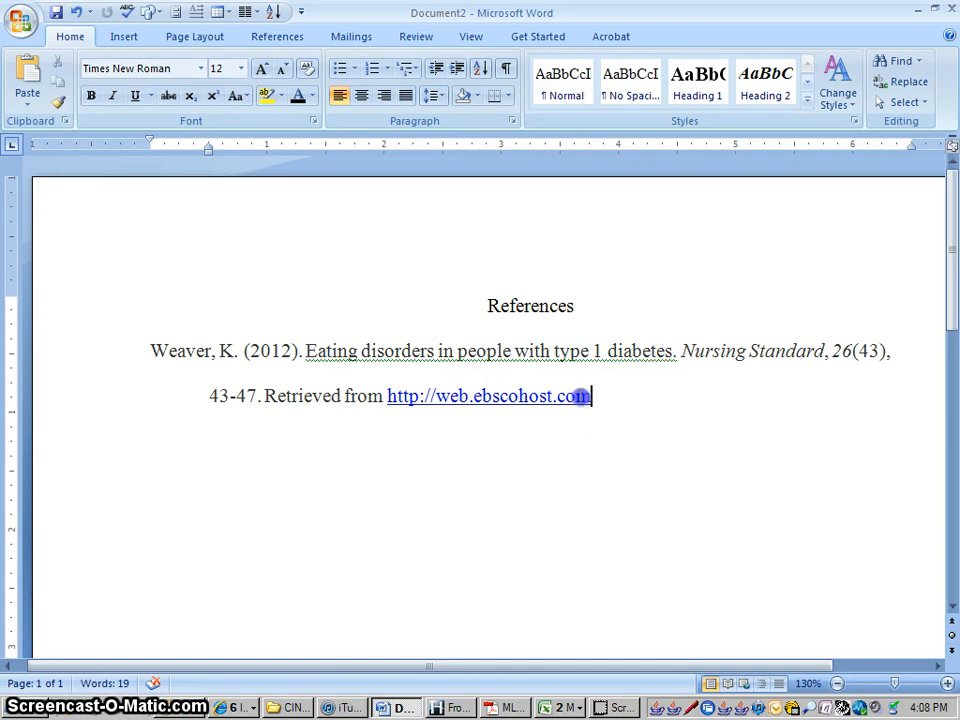
left_click_drag(481, 396, 411, 396)
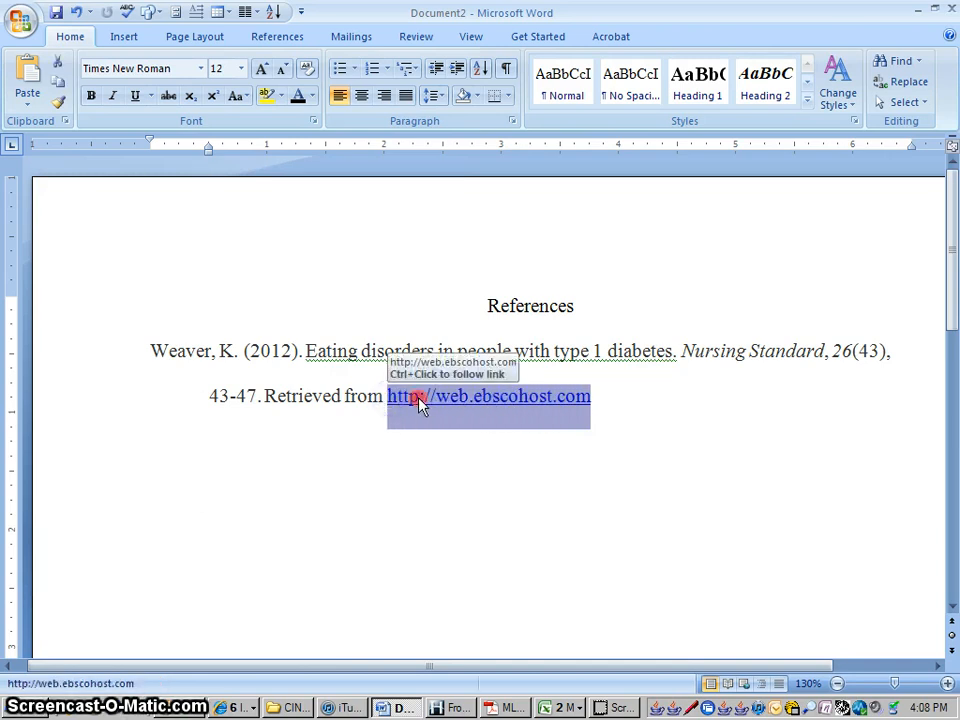
right_click(418, 400)
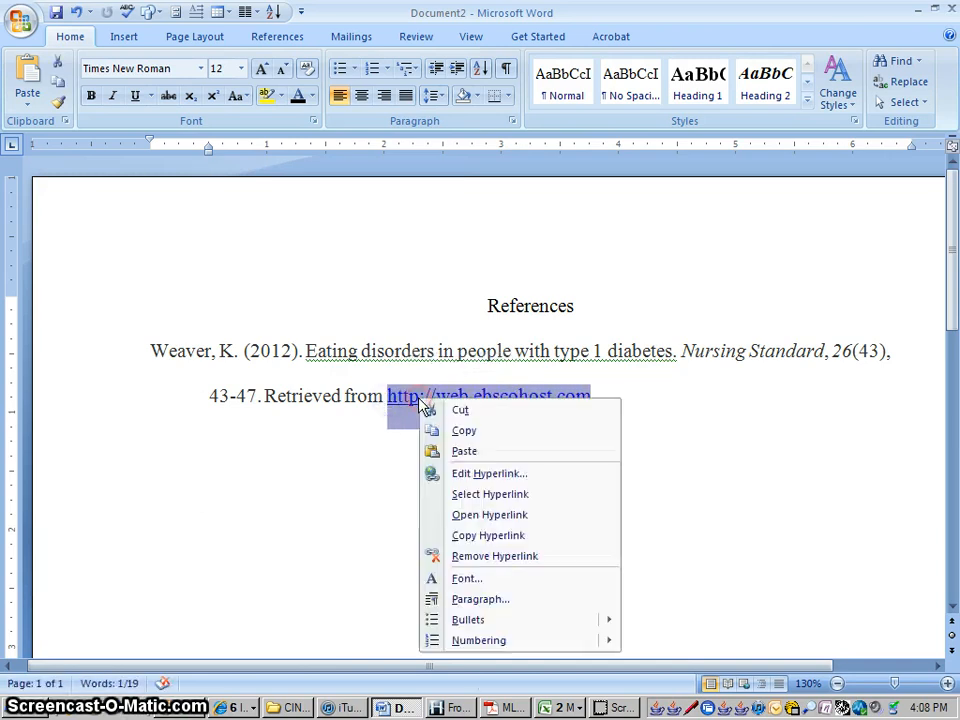
left_click(474, 563)
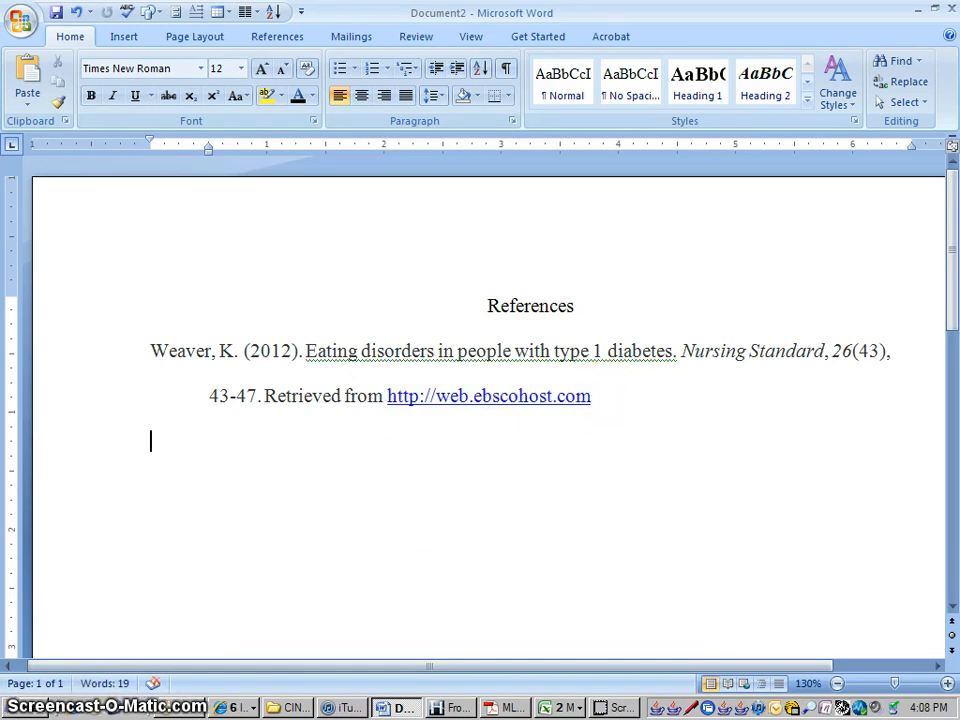
left_click_drag(553, 401, 511, 403)
left_click(145, 447)
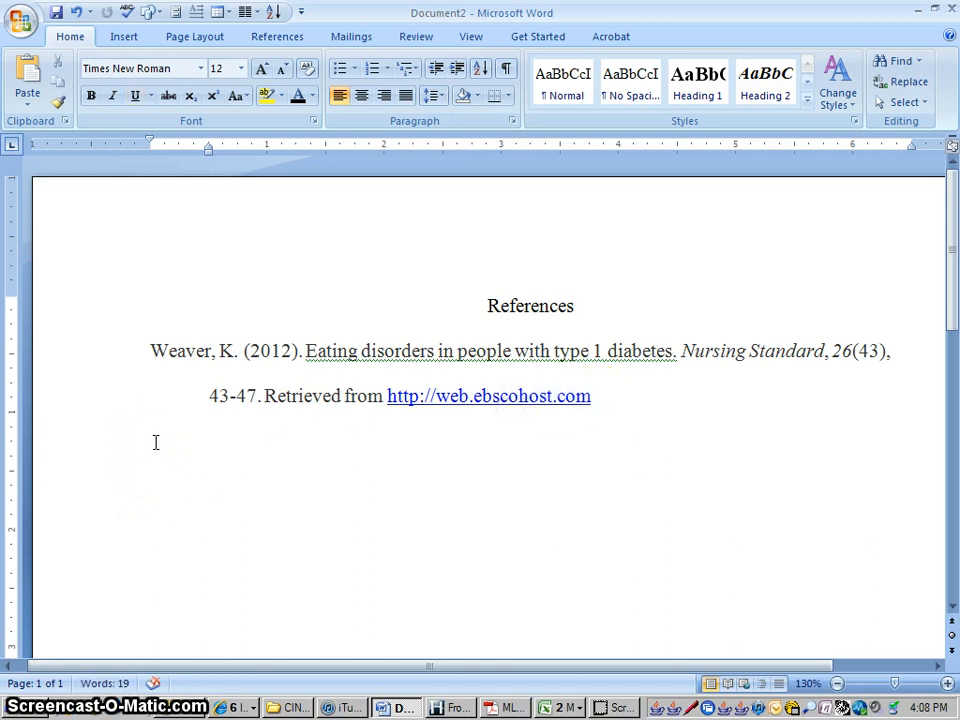
left_click_drag(580, 397, 396, 399)
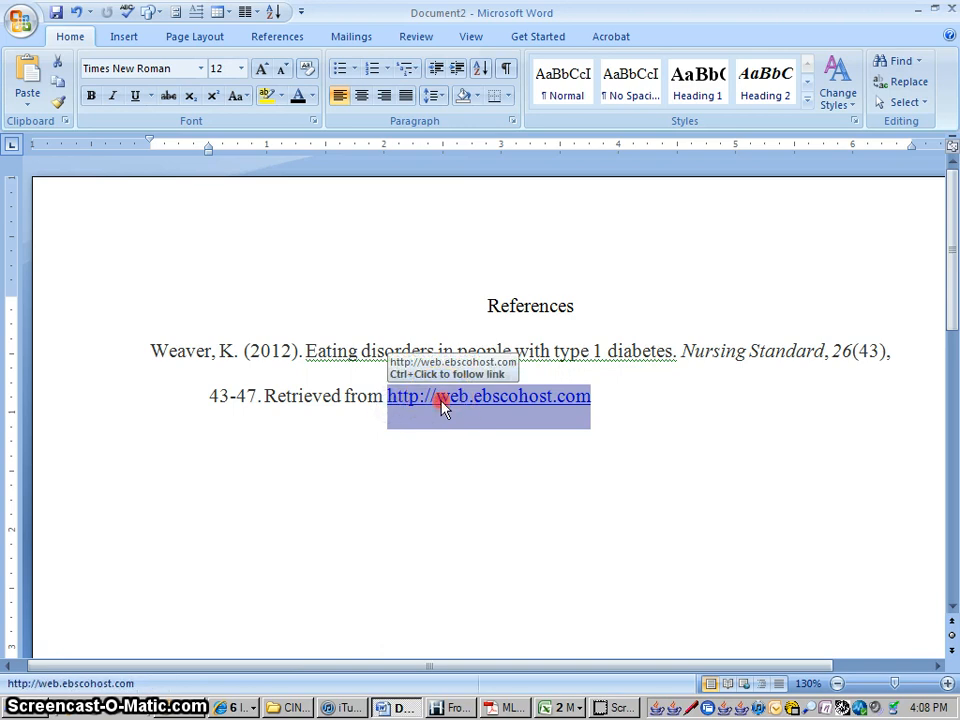
right_click(441, 404)
left_click(503, 564)
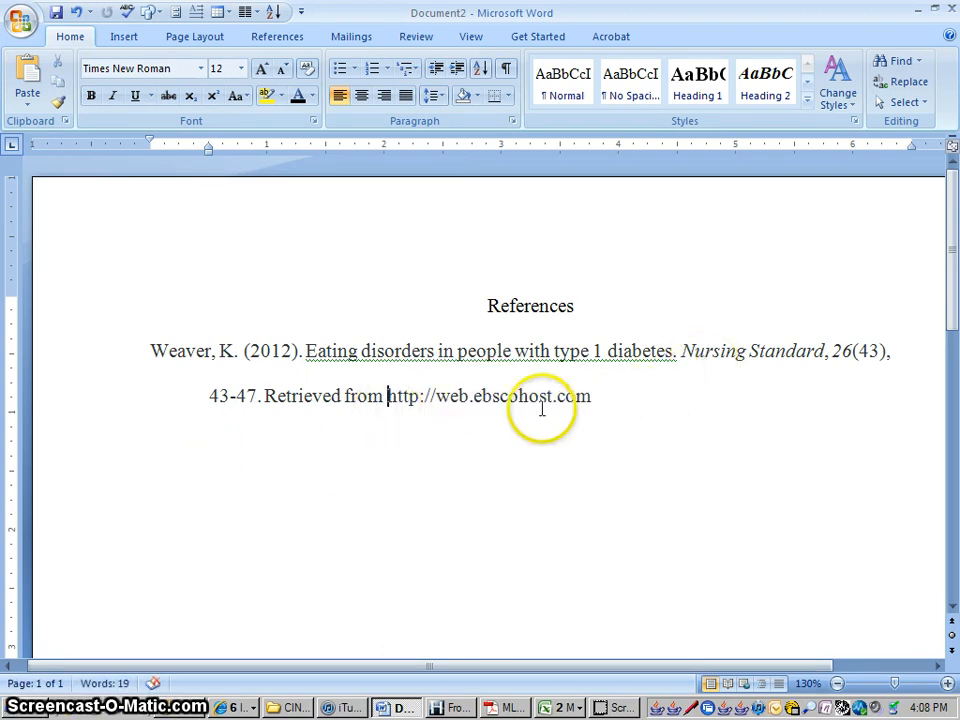
left_click(146, 445)
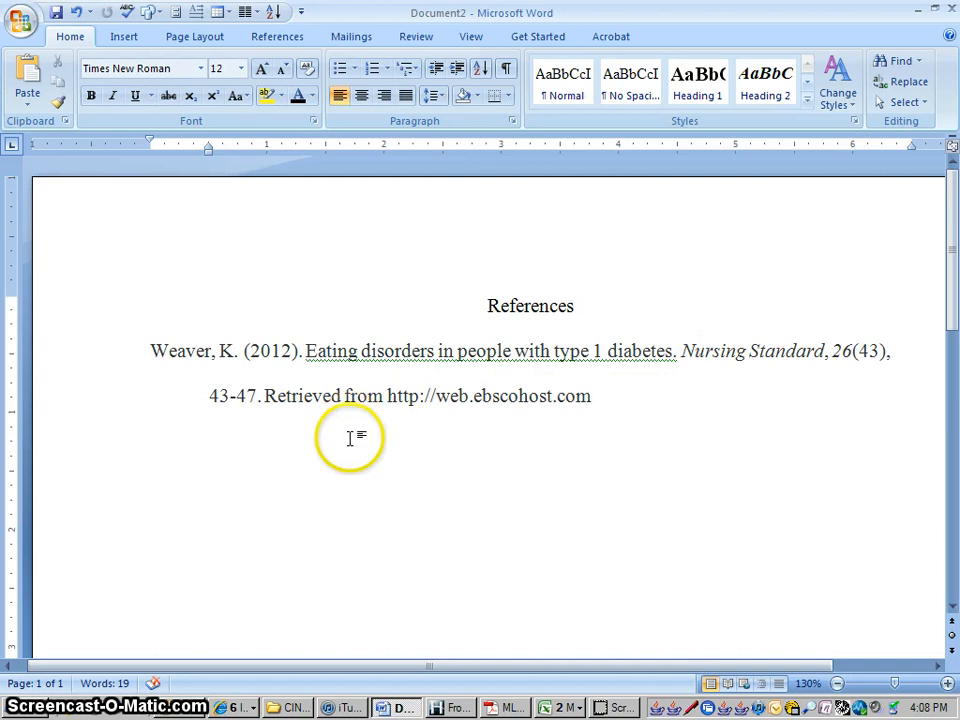
Switch to EBSCOhost in the browser, return to the result list and open "Continous glucose monitoring may benefit some patients with type 1 diabetes."
left_click(238, 707)
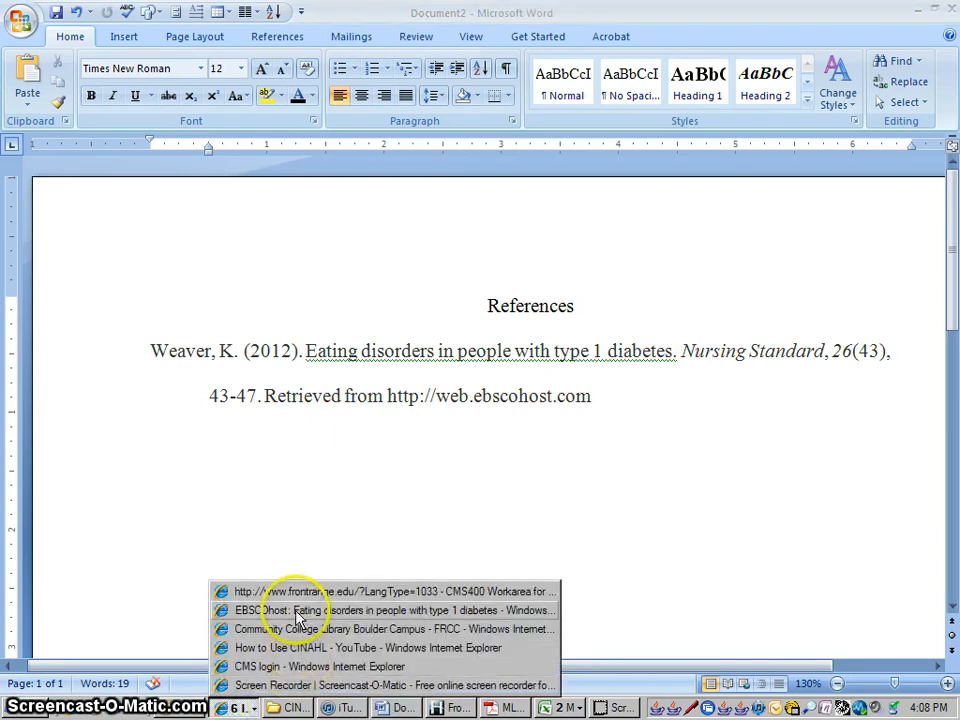
left_click(258, 610)
left_click(252, 386)
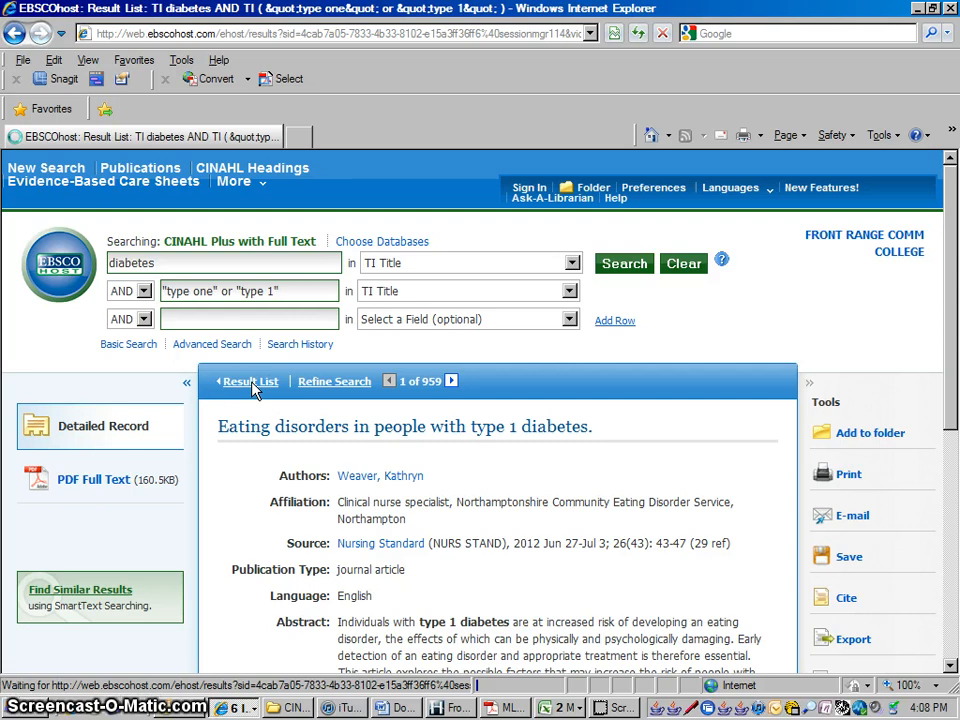
left_click(949, 666)
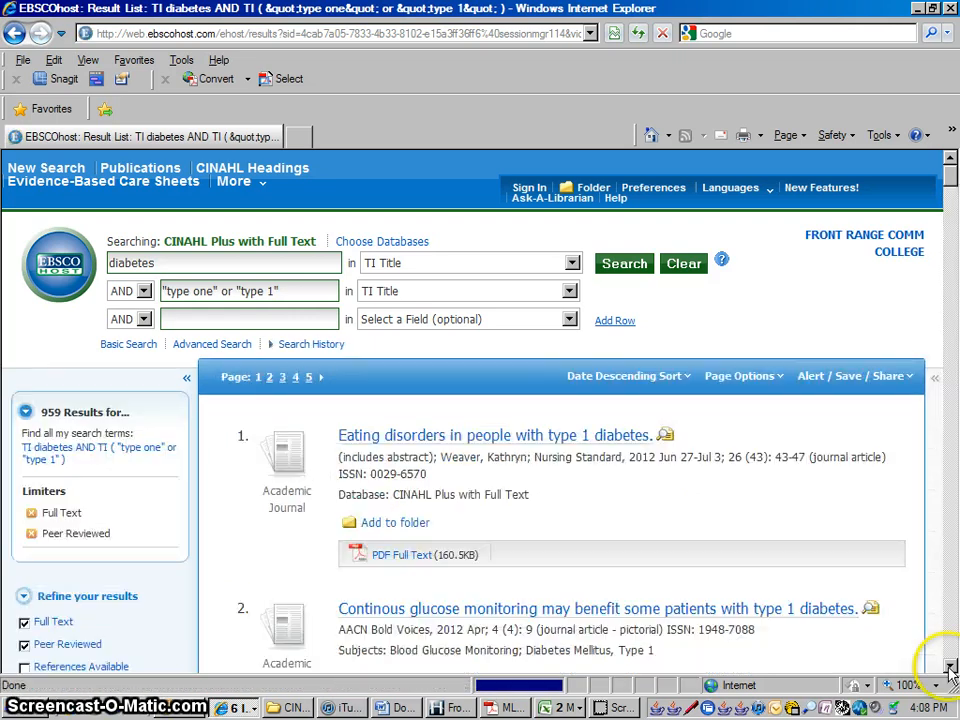
left_click(949, 666)
left_click(949, 666)
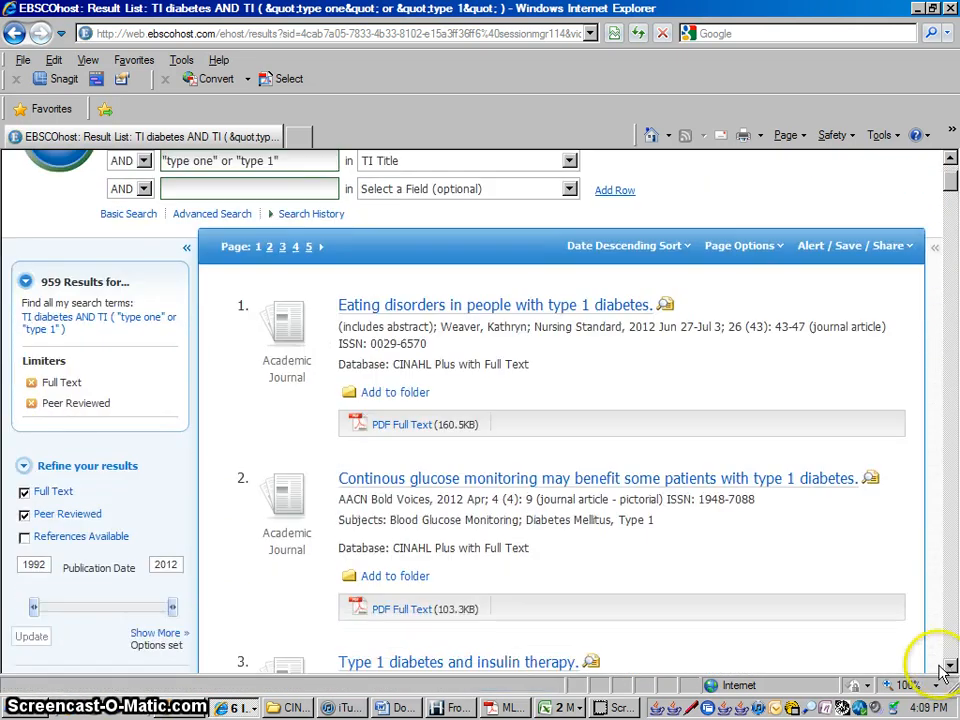
left_click(587, 483)
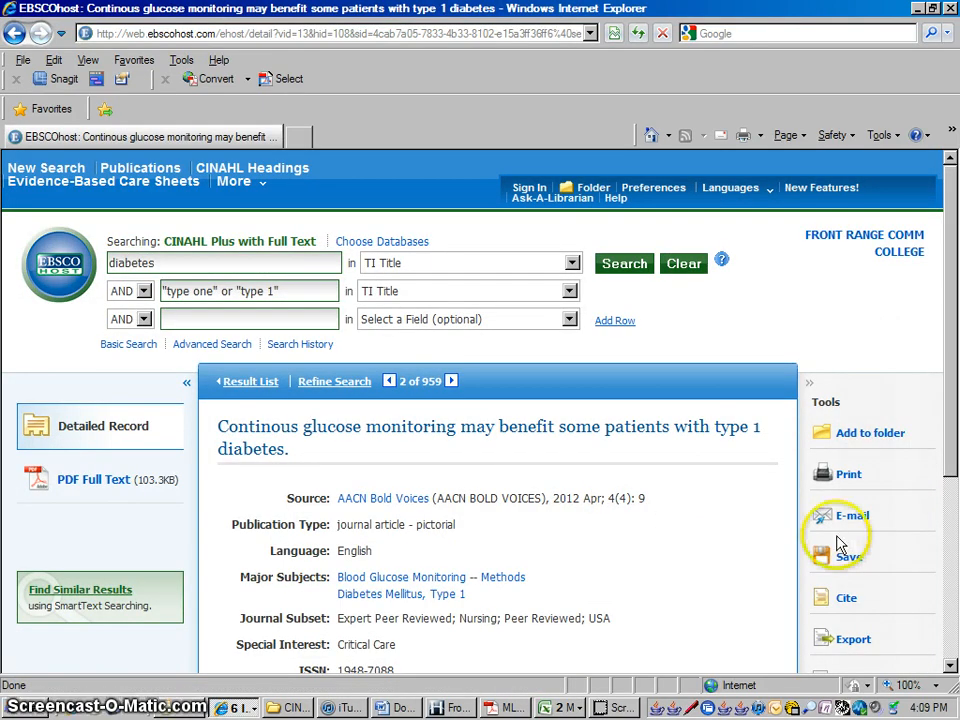
Display the glucose monitoring article's citation formats and copy its APA reference
left_click(845, 599)
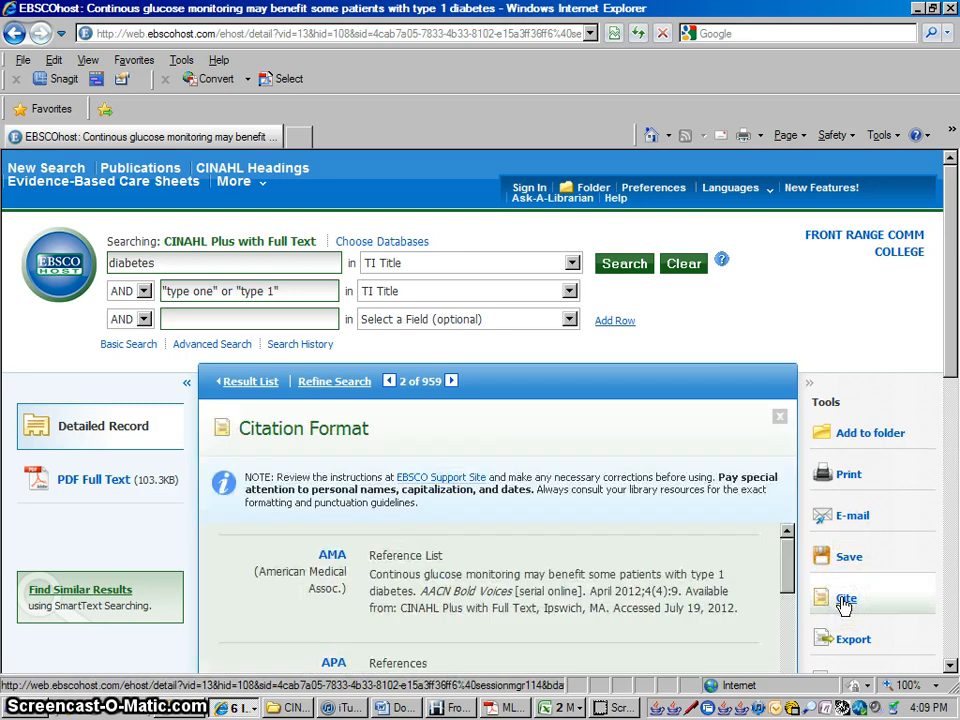
left_click(950, 667)
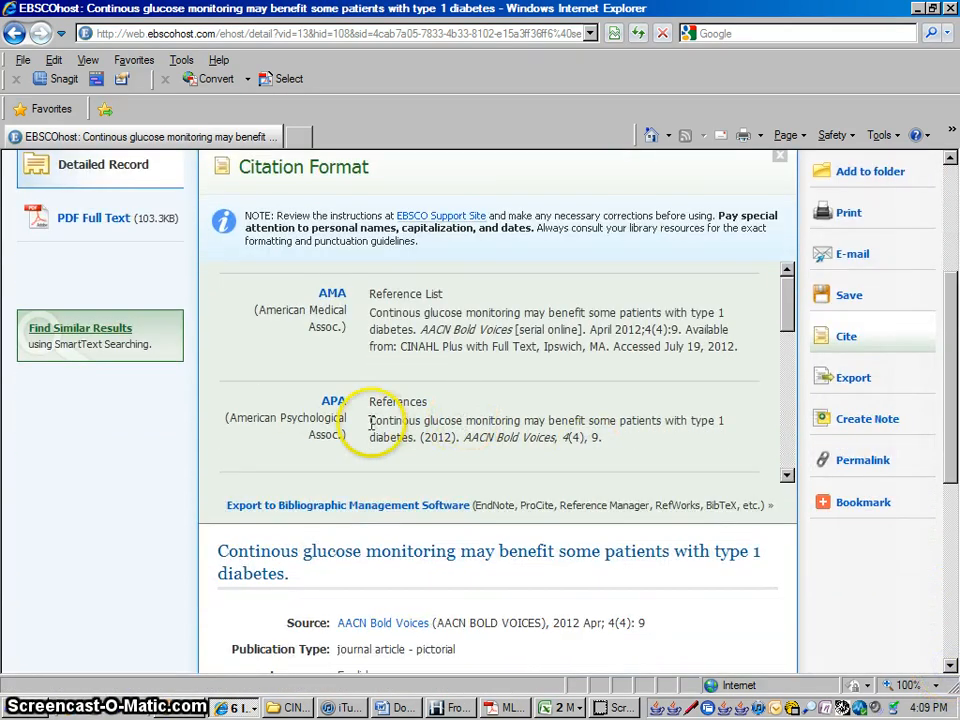
left_click_drag(448, 420, 598, 437)
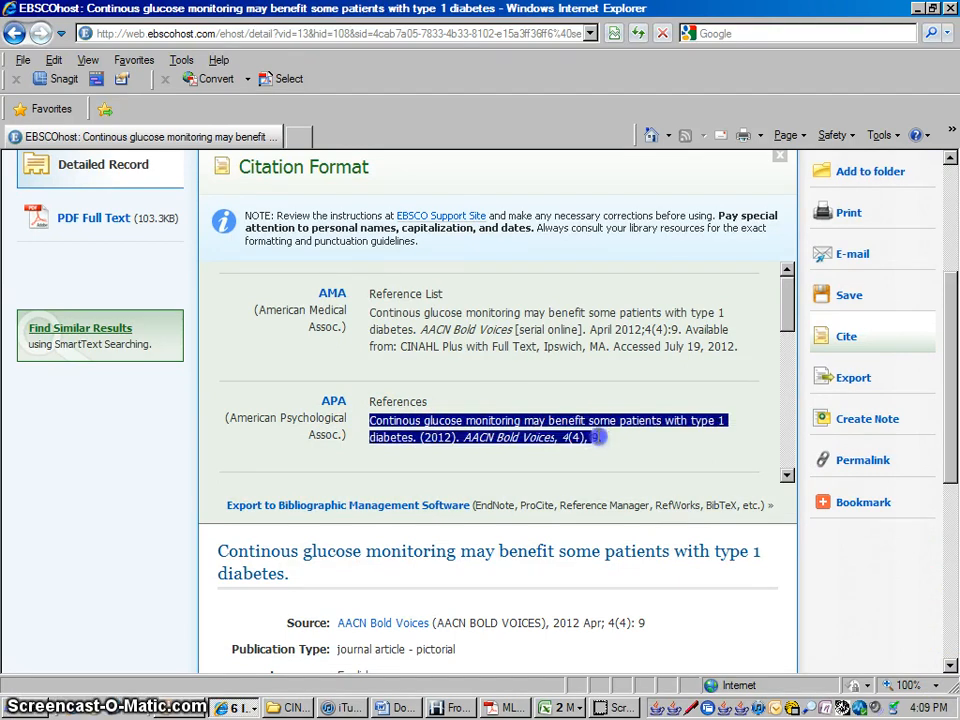
right_click(524, 423)
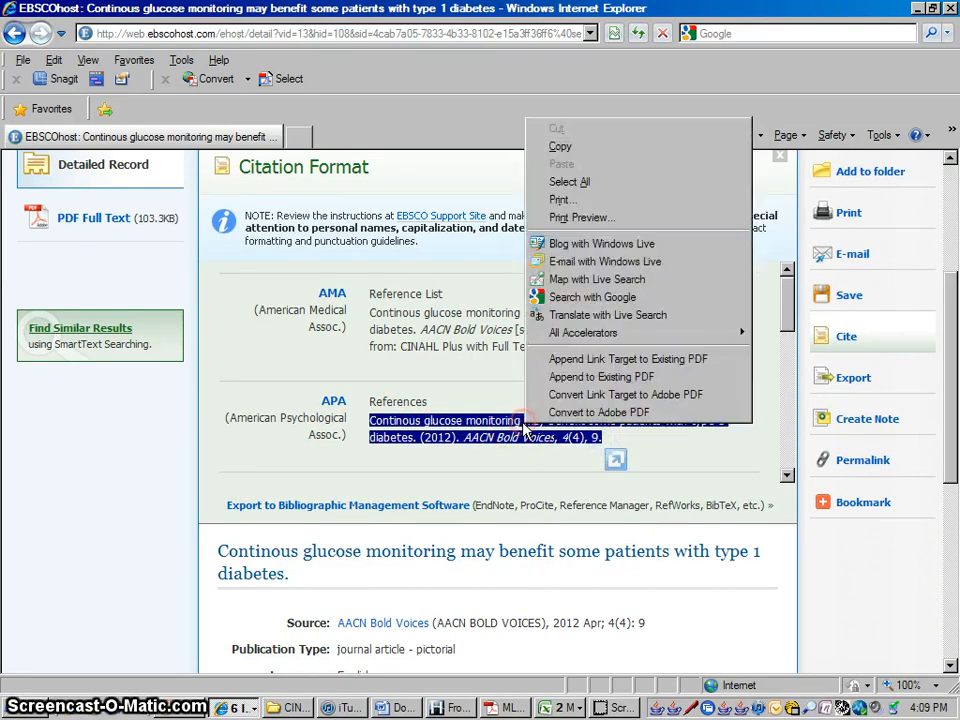
left_click(560, 148)
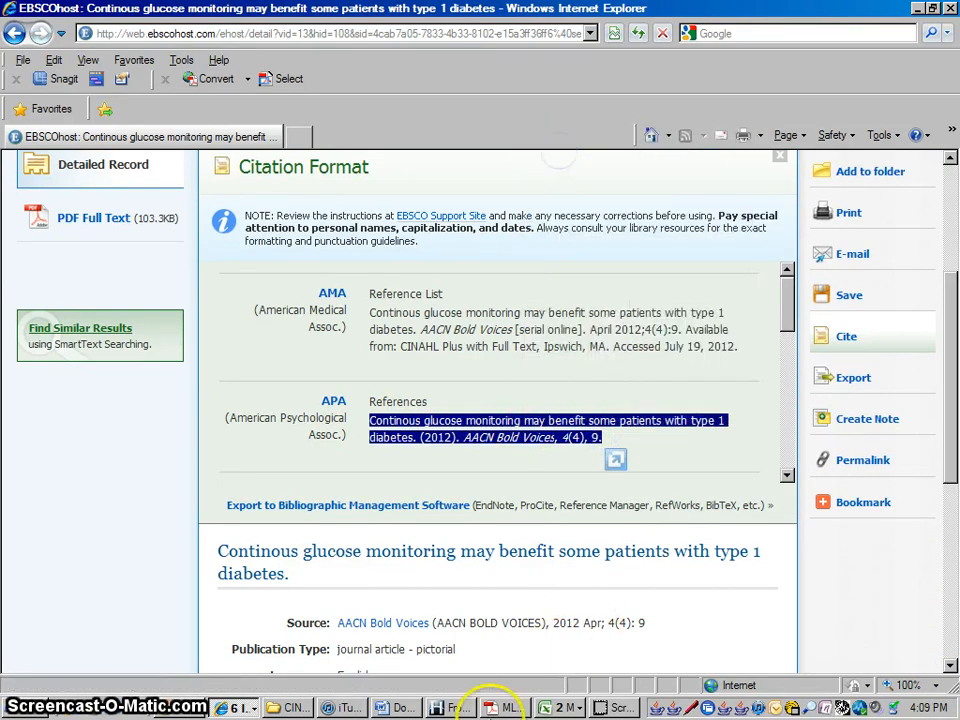
Switch to the Word document and paste the copied APA reference on the empty line below the first citation
left_click(403, 708)
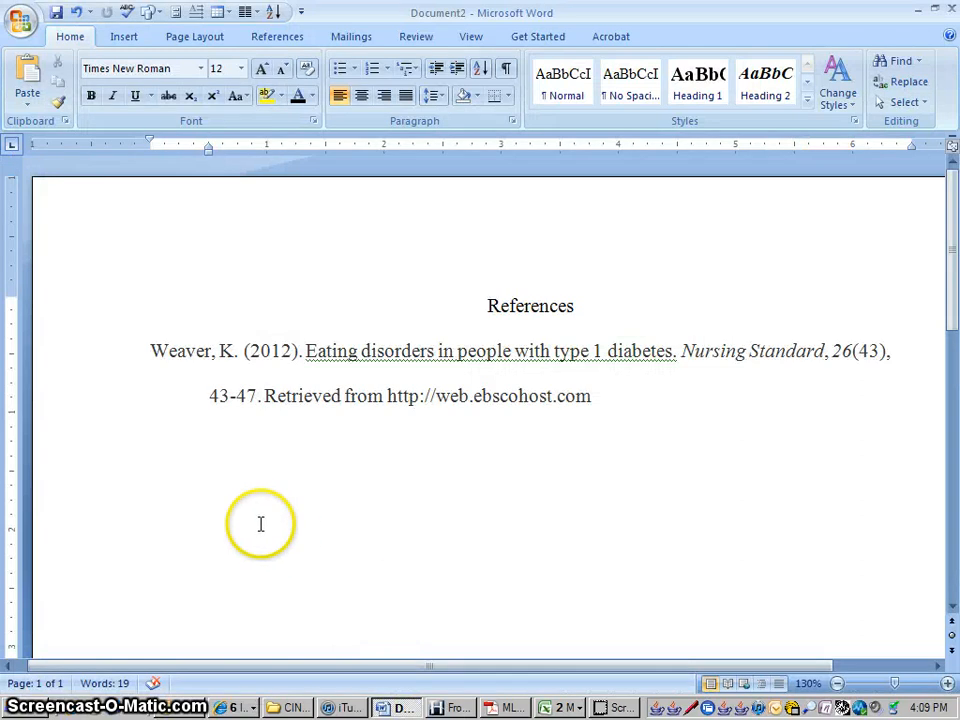
right_click(165, 444)
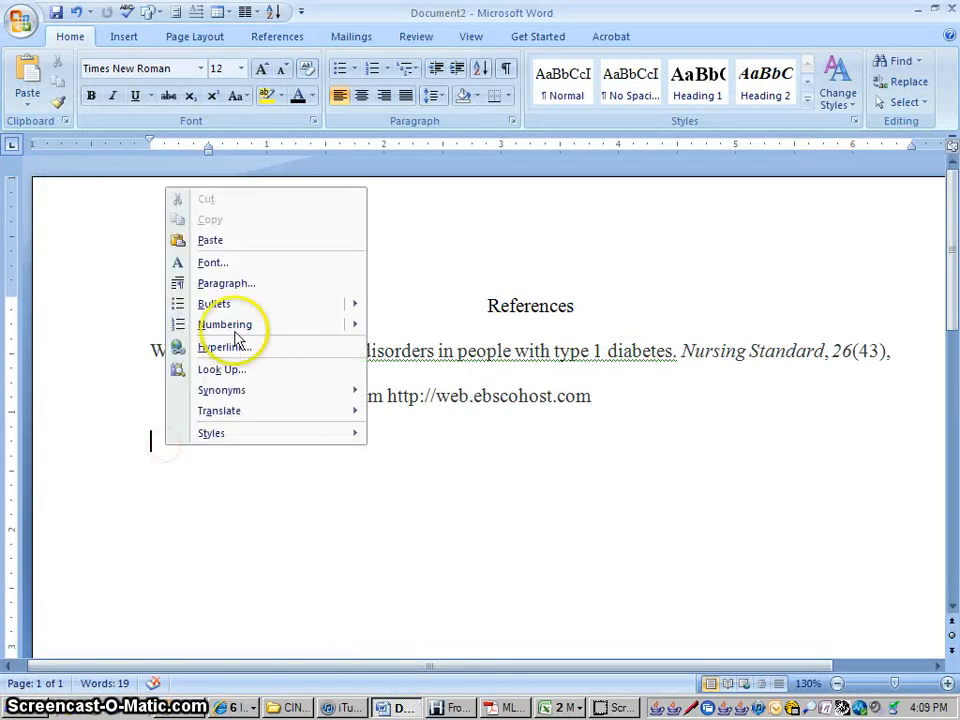
left_click(212, 251)
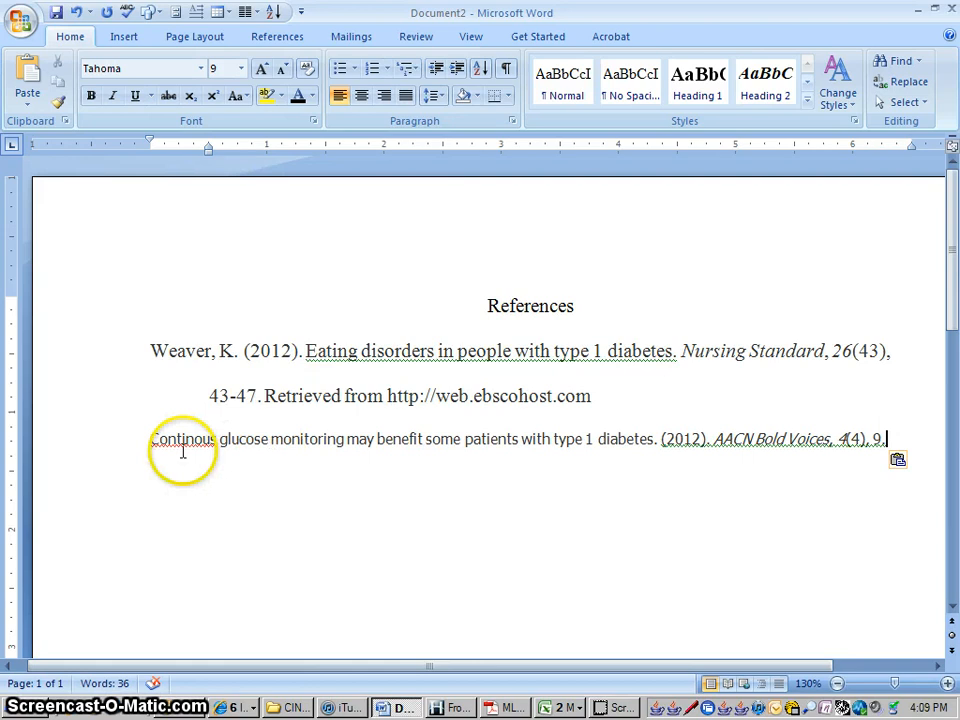
left_click_drag(150, 440, 890, 437)
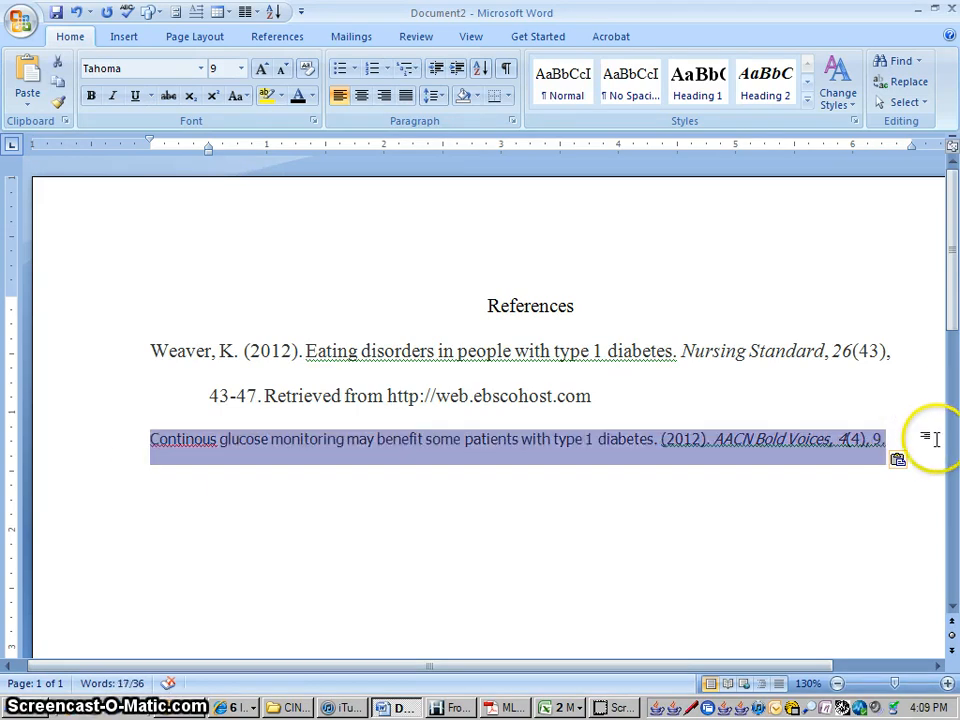
left_click(921, 443)
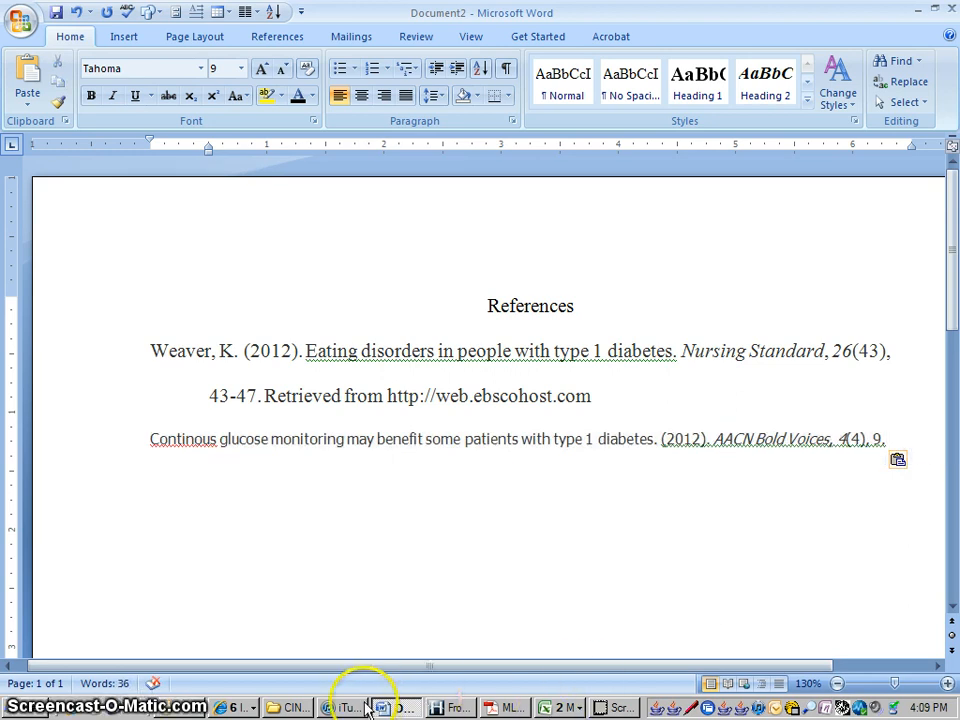
Switch back to the glucose monitoring article's record in the browser and clear the selection on its APA reference
left_click(240, 707)
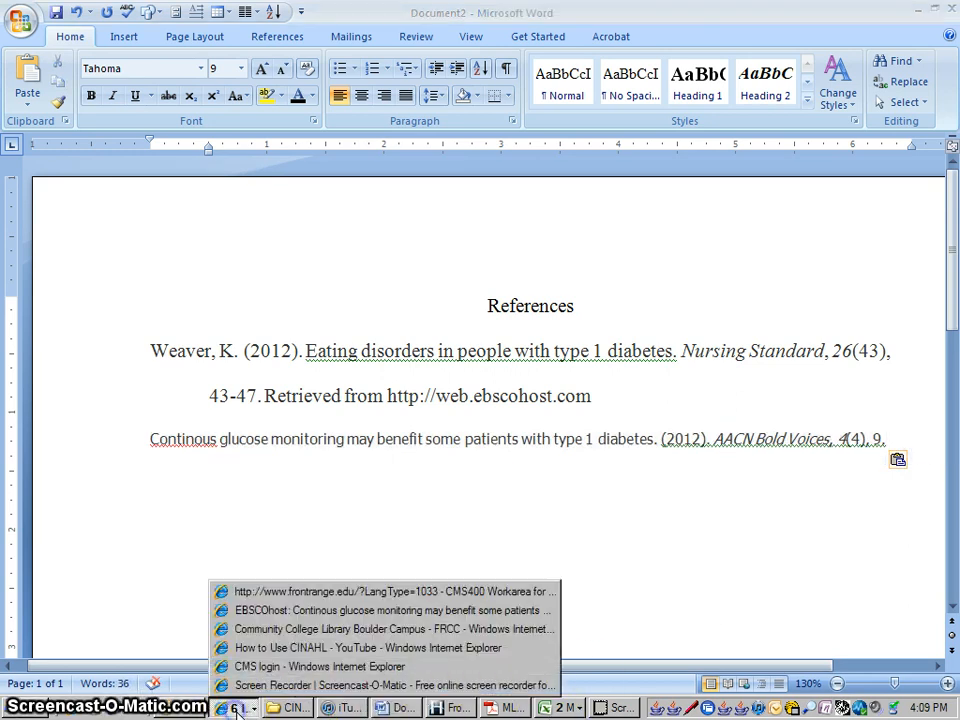
left_click(337, 611)
left_click(652, 442)
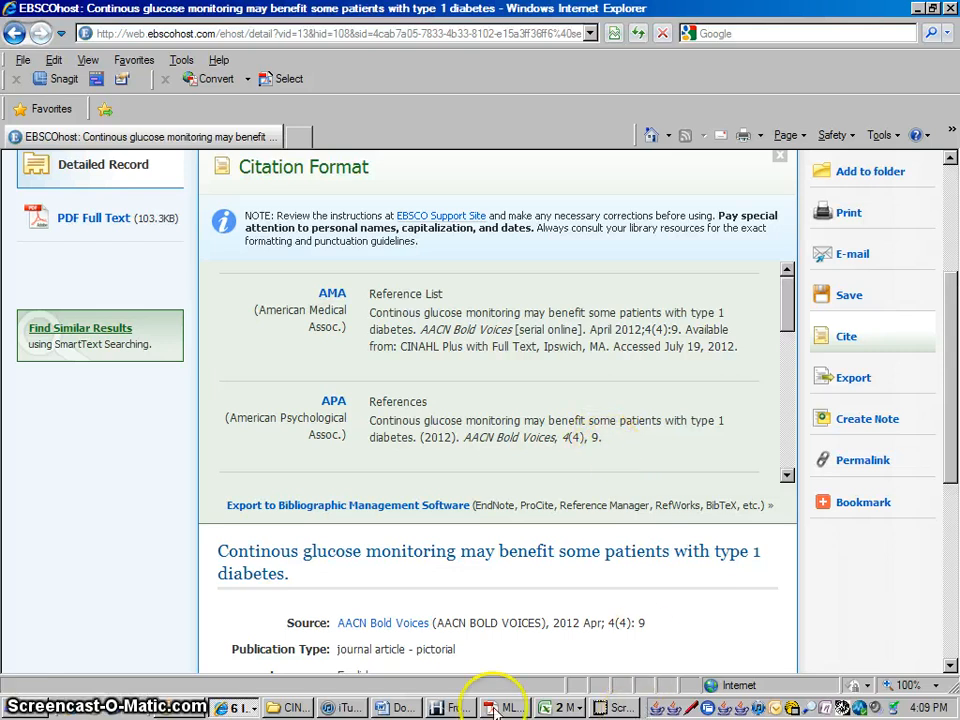
Switch to the Word document and set the pasted glucose monitoring citation to Times New Roman, size 12
left_click(404, 707)
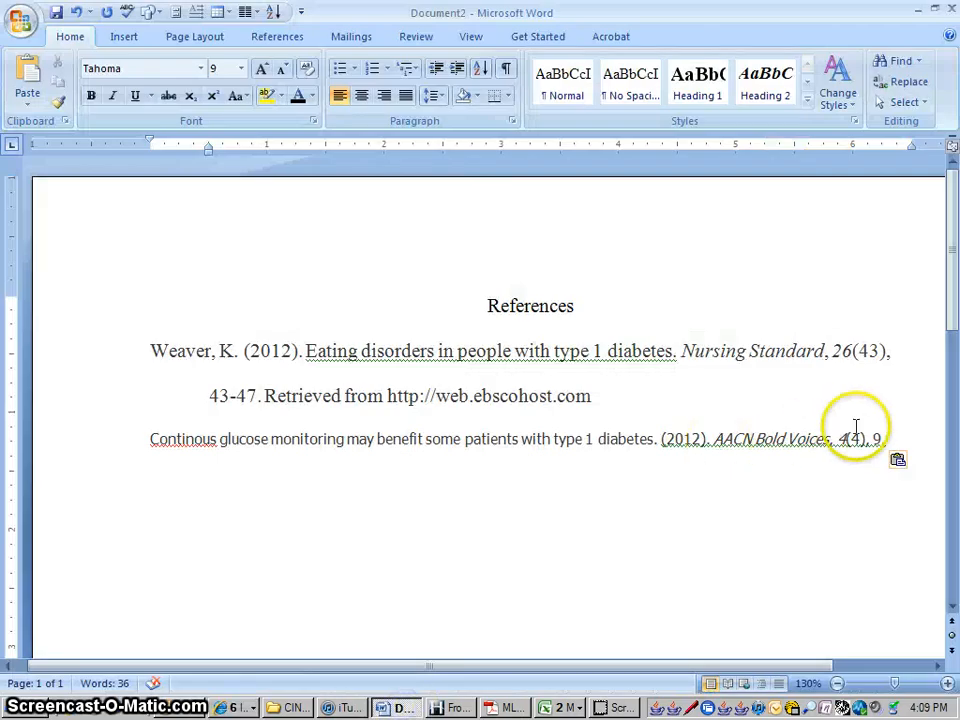
left_click_drag(886, 438, 197, 448)
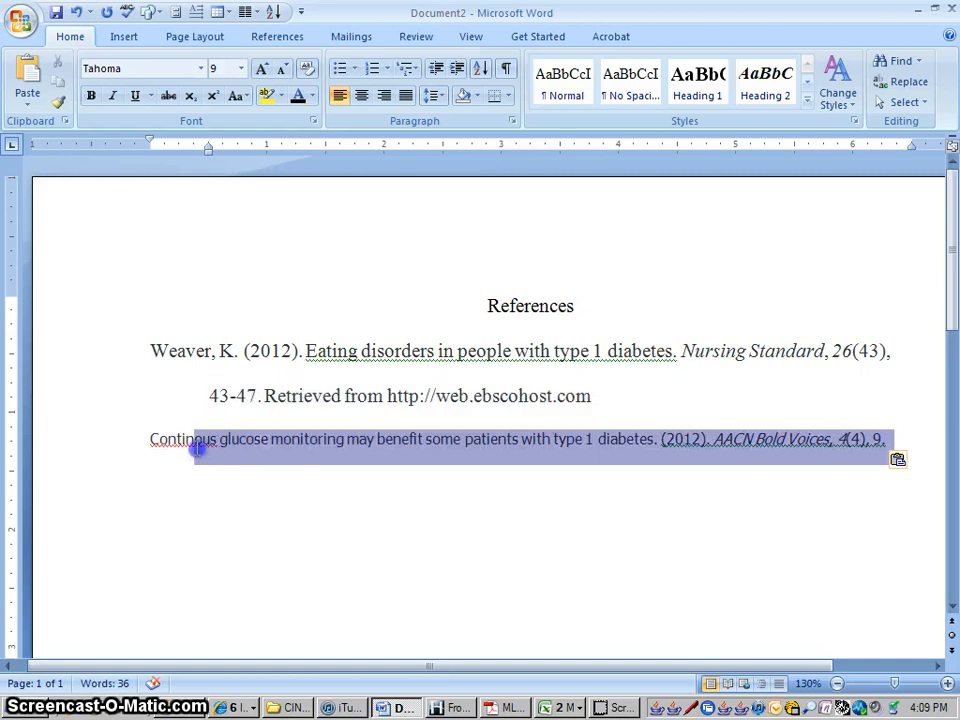
left_click(201, 68)
left_click(165, 176)
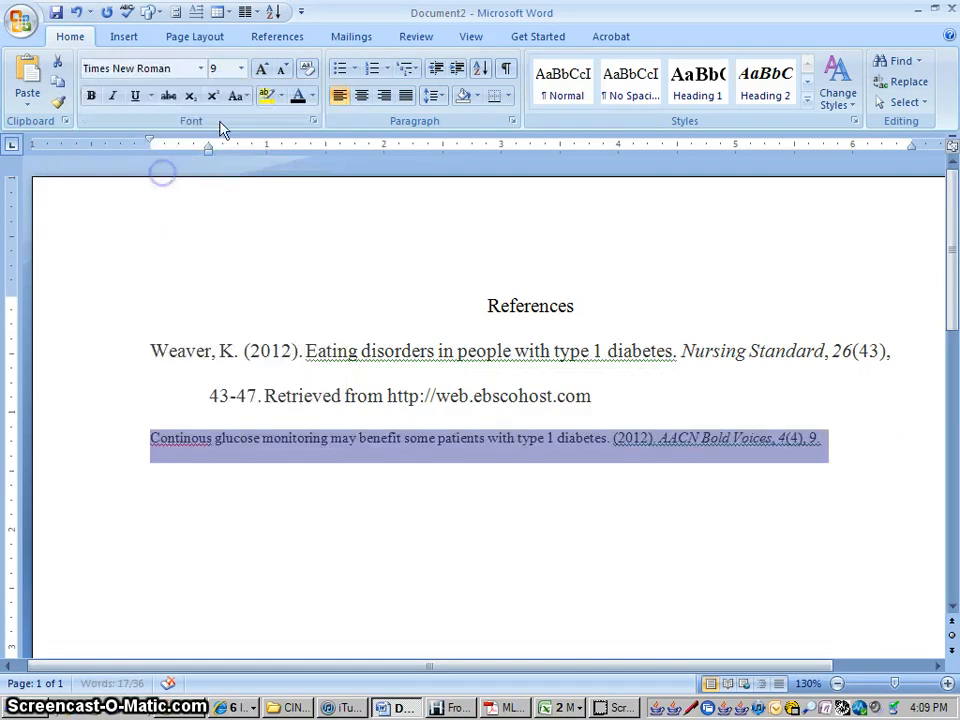
left_click(241, 68)
left_click(222, 154)
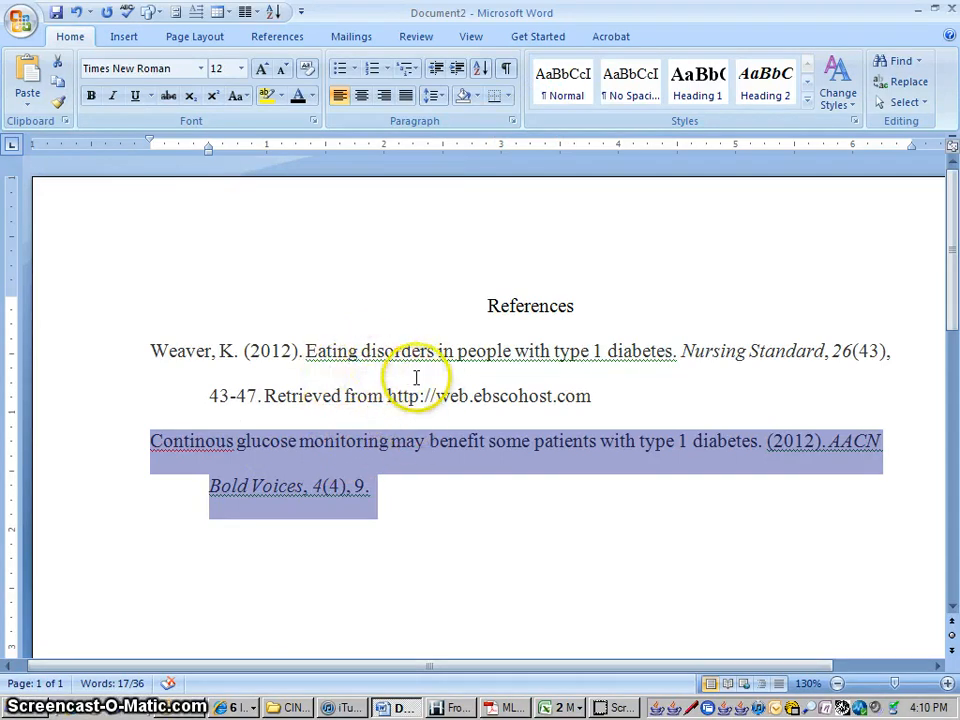
left_click(448, 492)
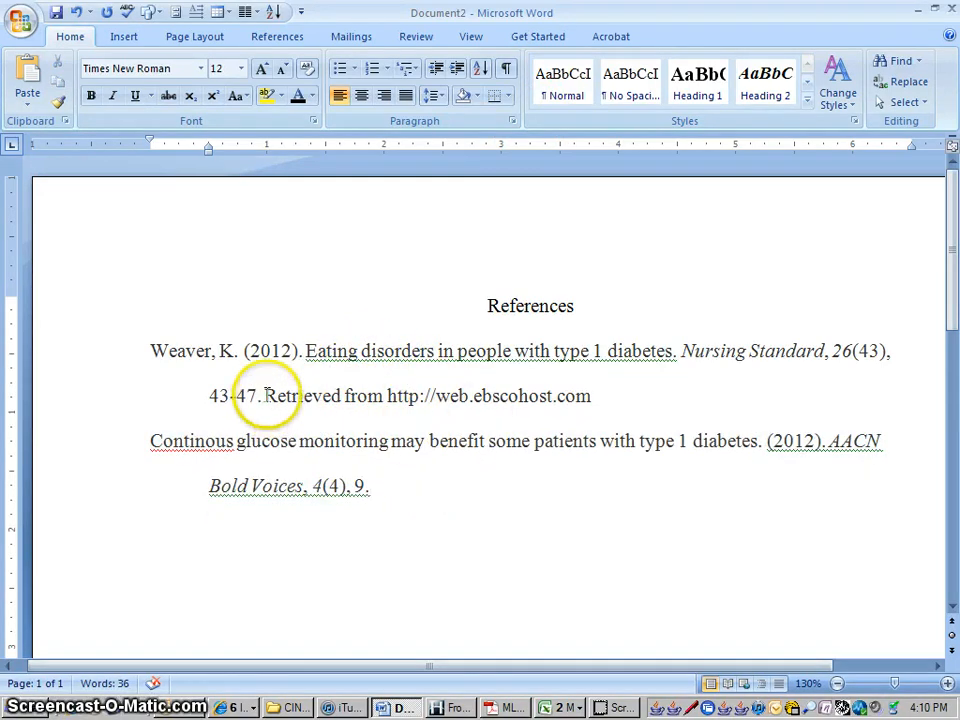
left_click_drag(264, 396, 490, 390)
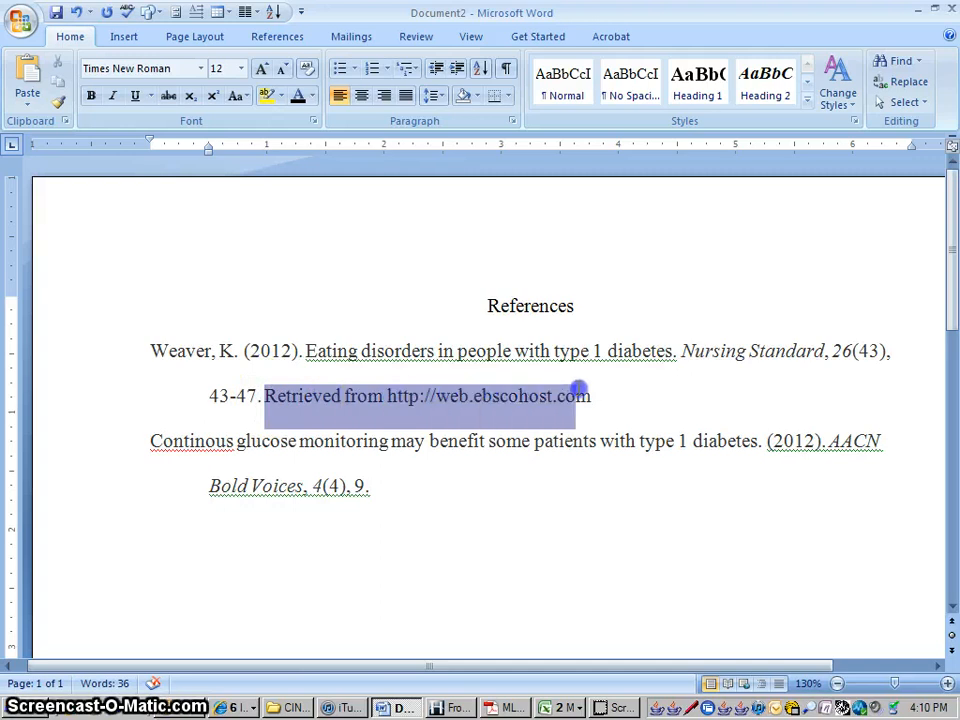
left_click(417, 489)
key("ctrl+v")
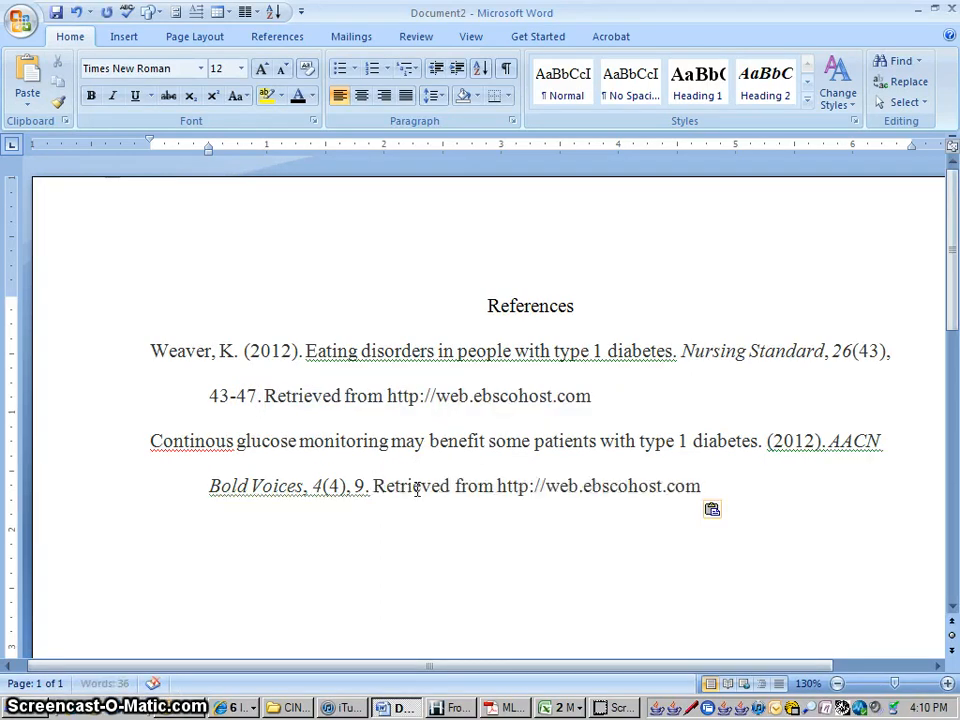
left_click(761, 491)
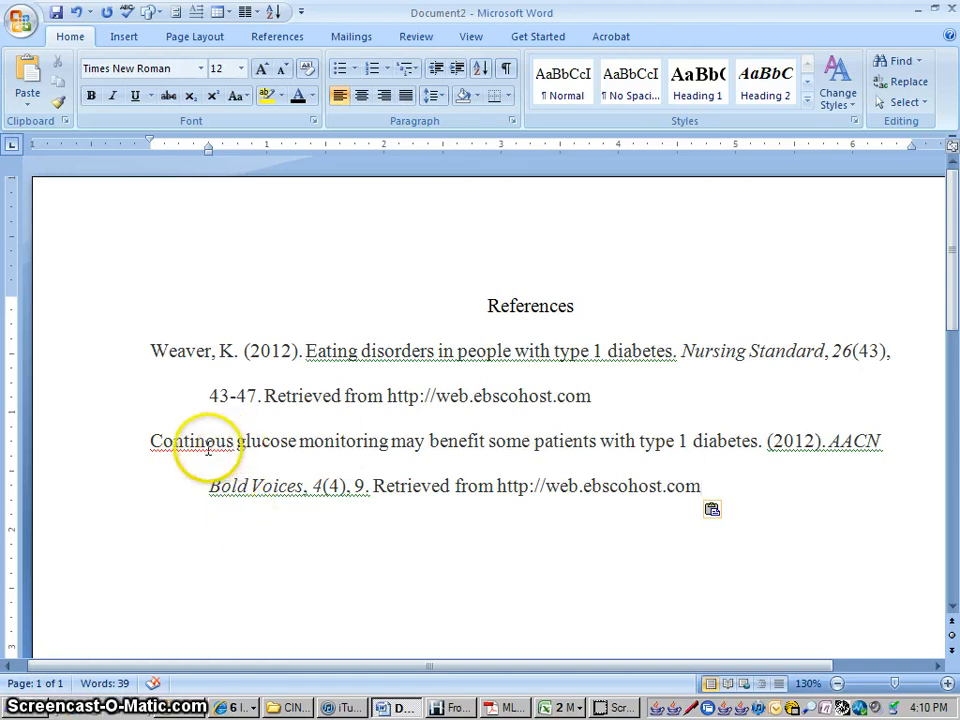
Switch to the glucose monitoring article's EBSCOhost record in the browser and close its citation formats
left_click(237, 708)
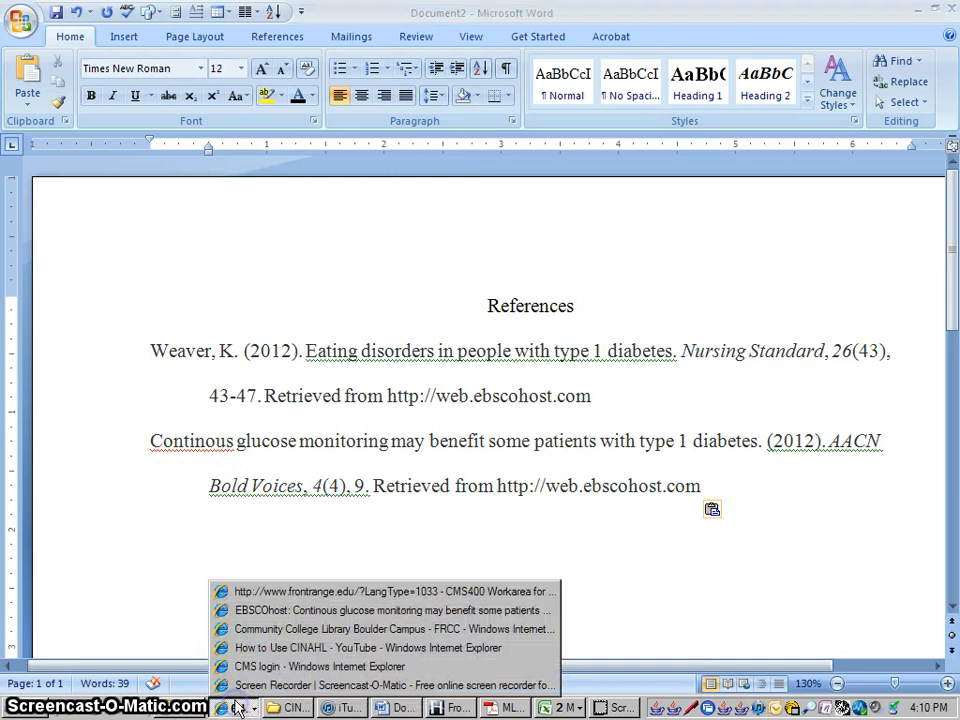
left_click(243, 608)
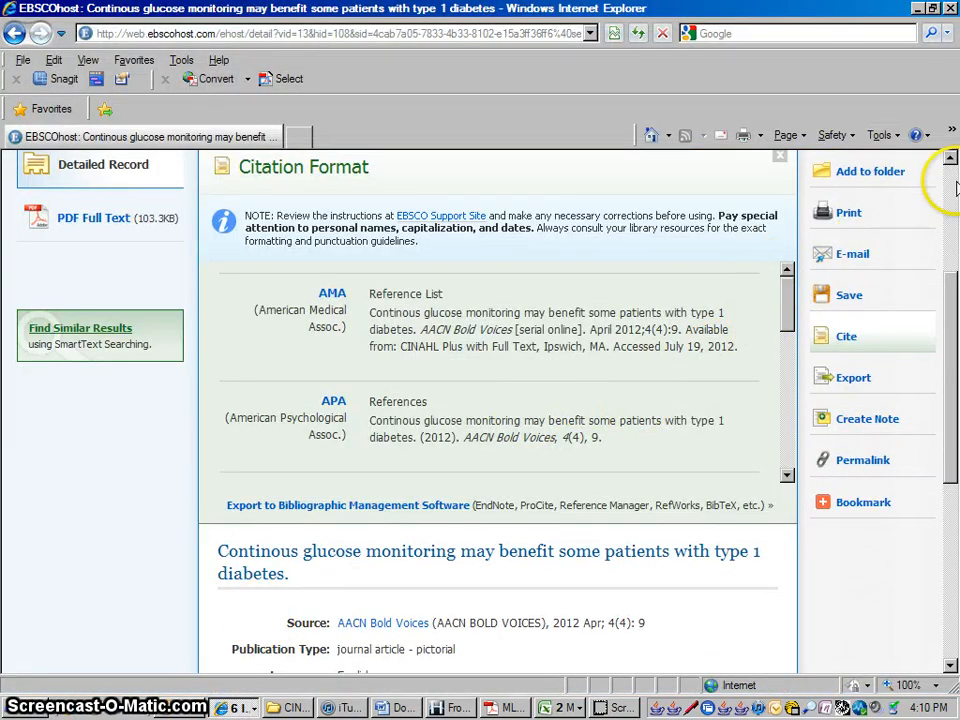
scroll(953, 163, "up", 2)
left_click(780, 289)
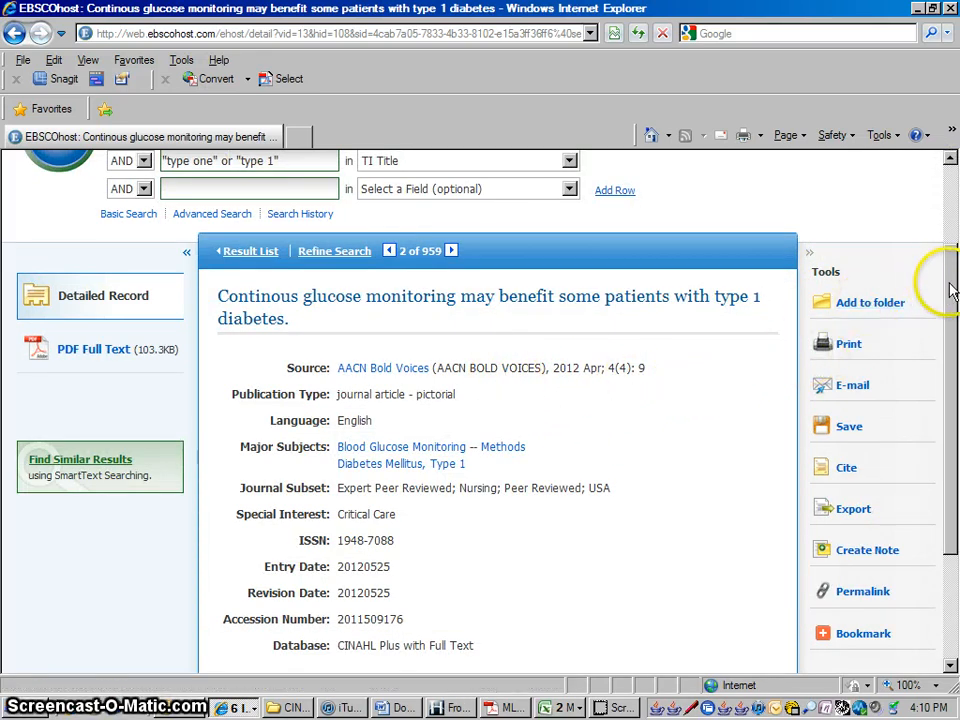
left_click_drag(952, 290, 945, 262)
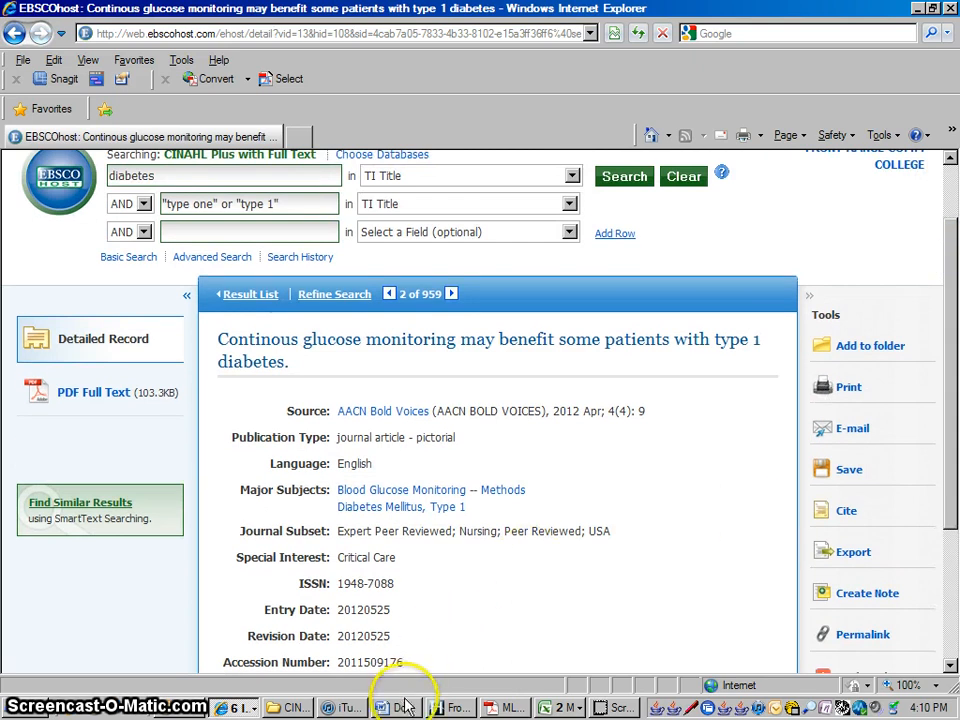
Switch to the Word document, remove the hyperlink from the second citation's web address and place the cursor on the line below
left_click(403, 708)
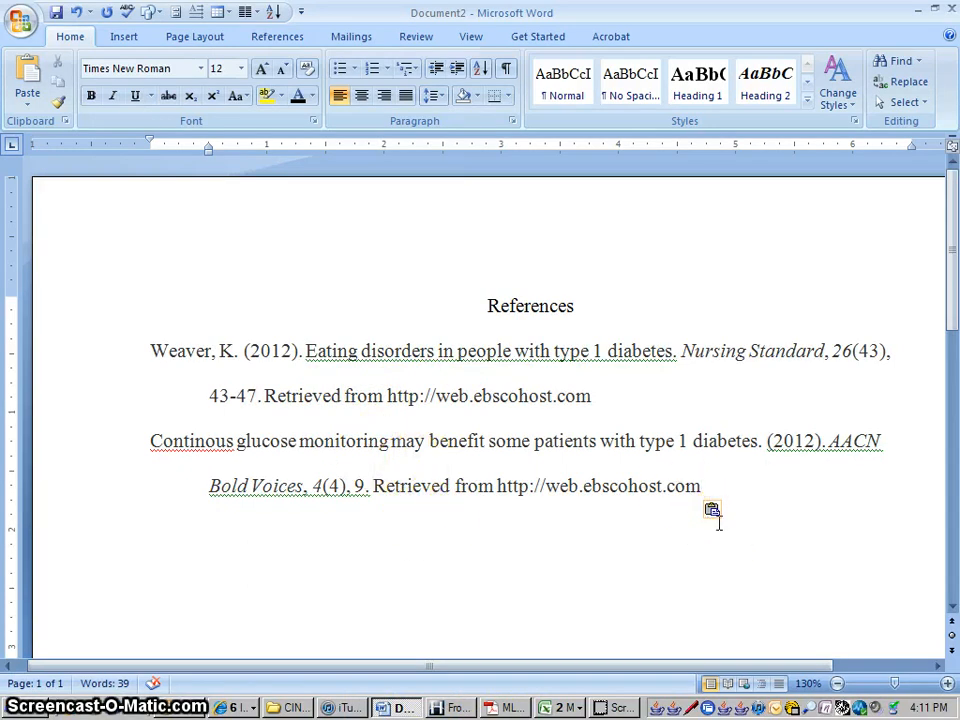
left_click_drag(713, 484, 506, 490)
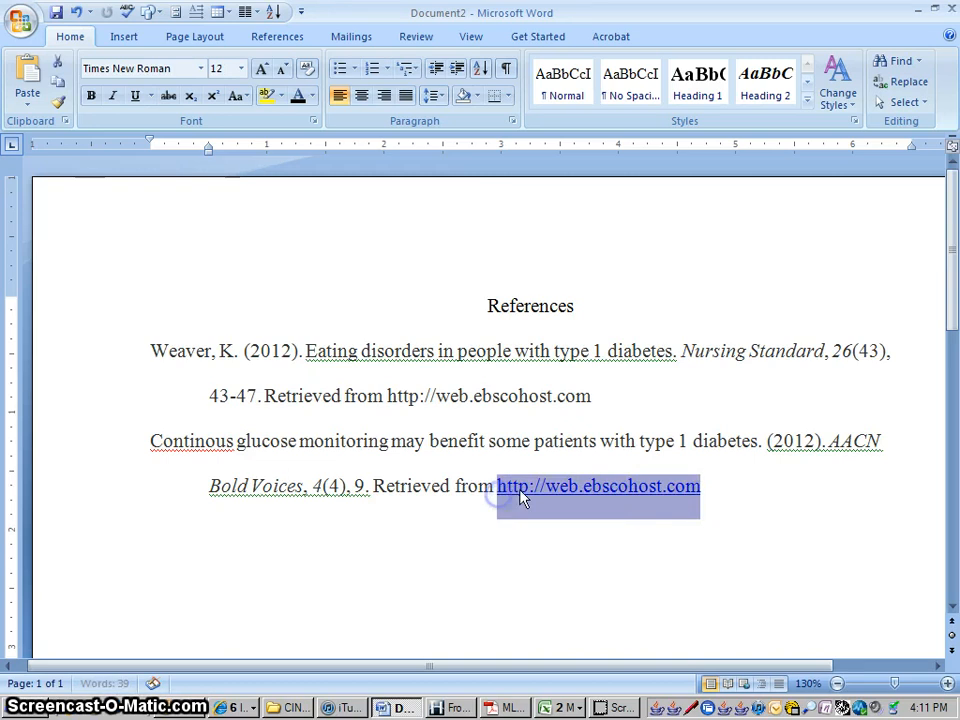
right_click(522, 498)
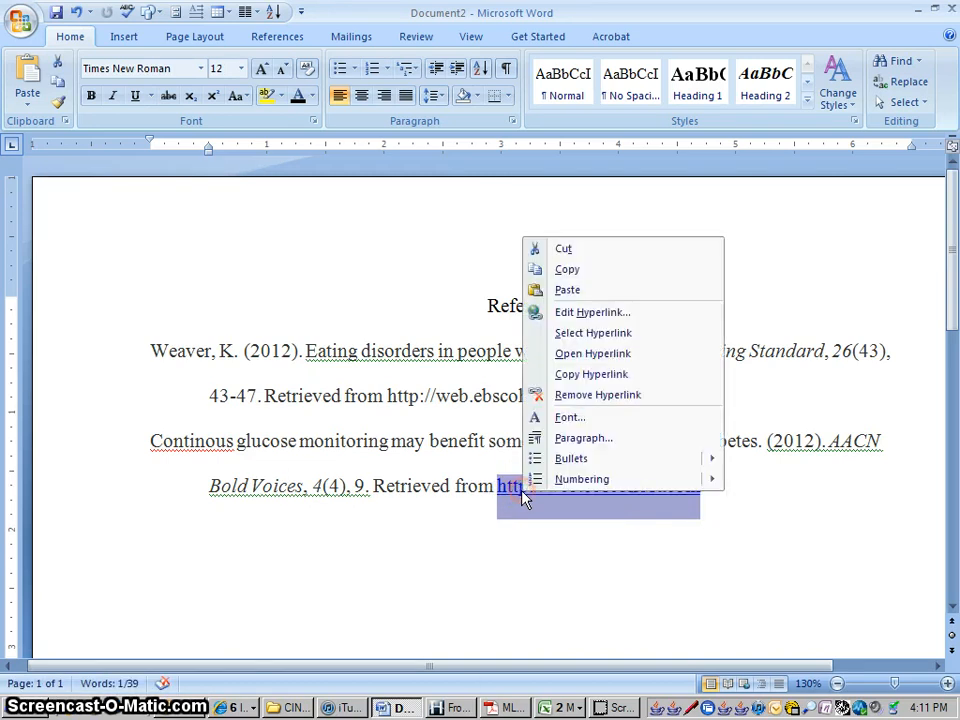
left_click(598, 394)
left_click(214, 531)
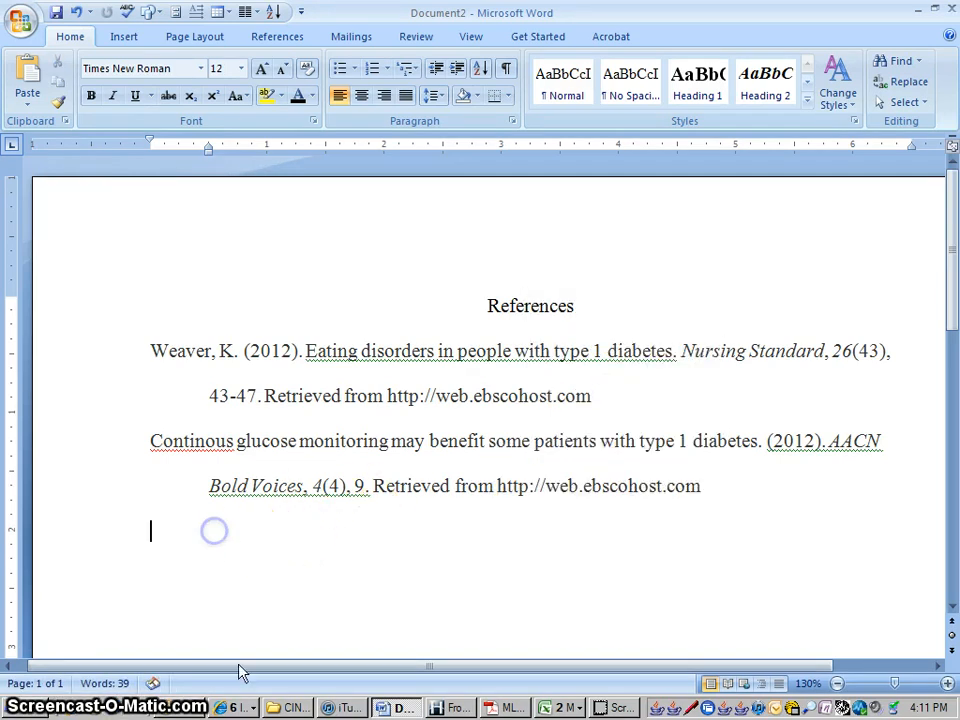
Switch to EBSCOhost in the browser, return to the result list and open "Type 1 diabetes and insulin therapy."
left_click(237, 707)
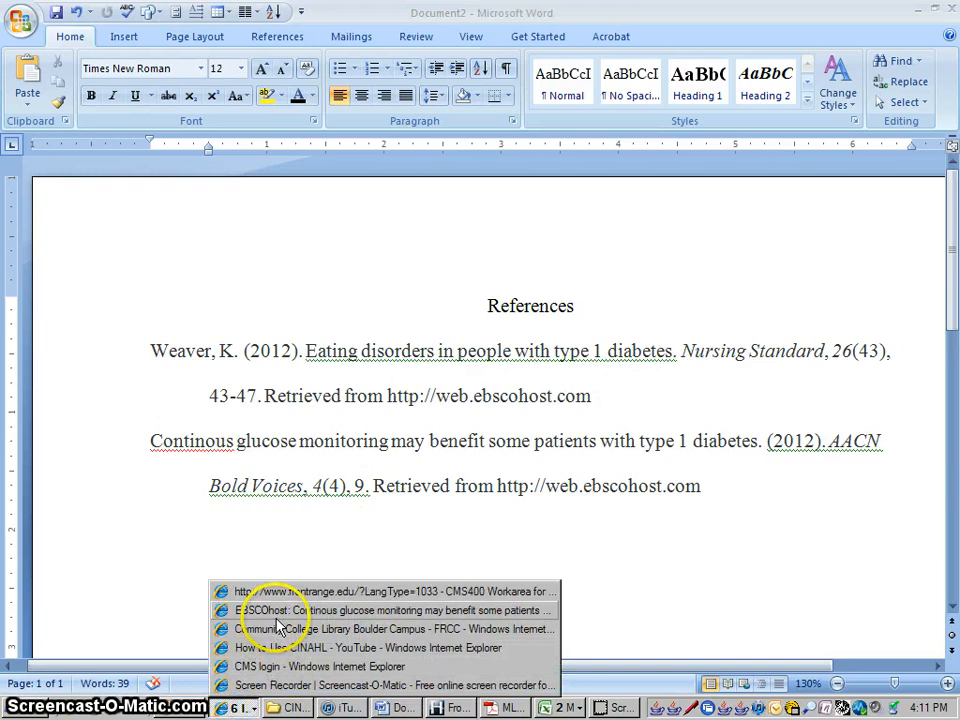
left_click(282, 610)
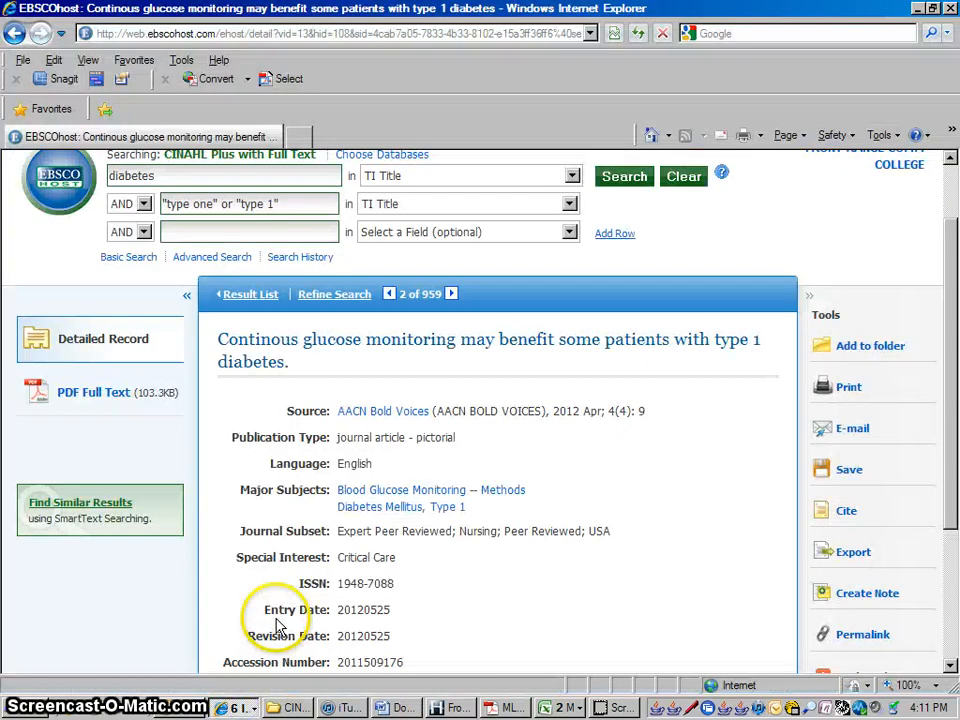
left_click(268, 303)
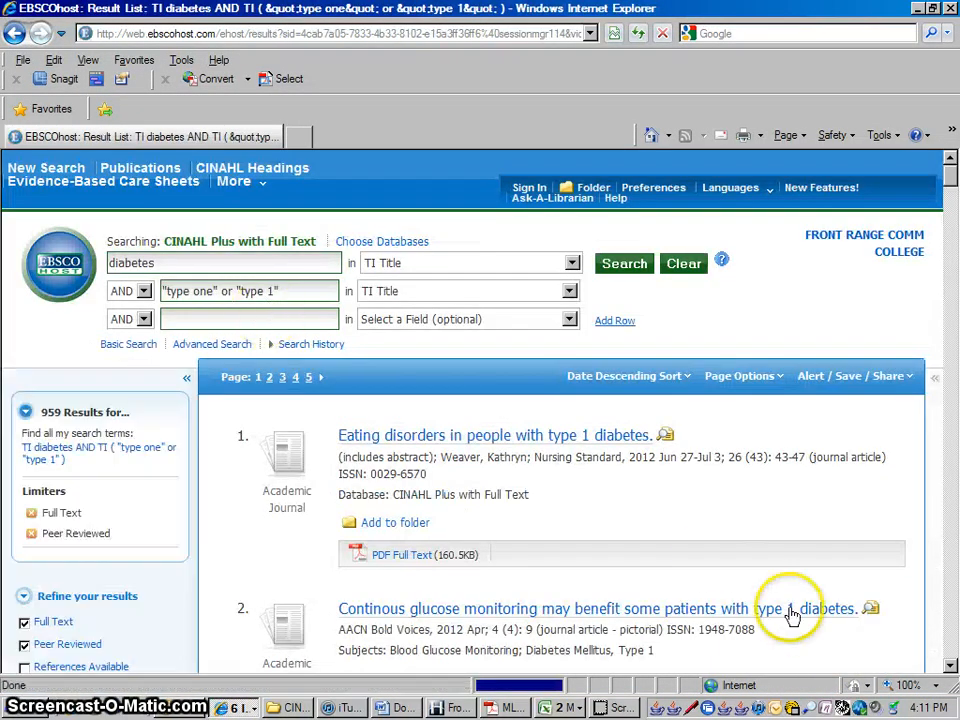
left_click(951, 666)
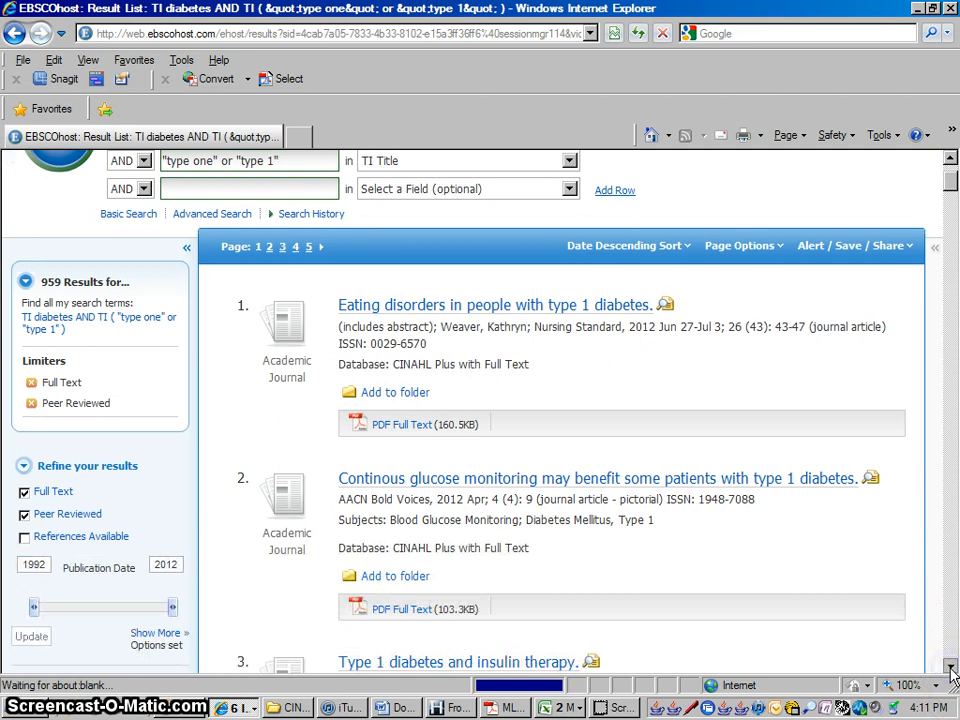
left_click(951, 666)
left_click(951, 666)
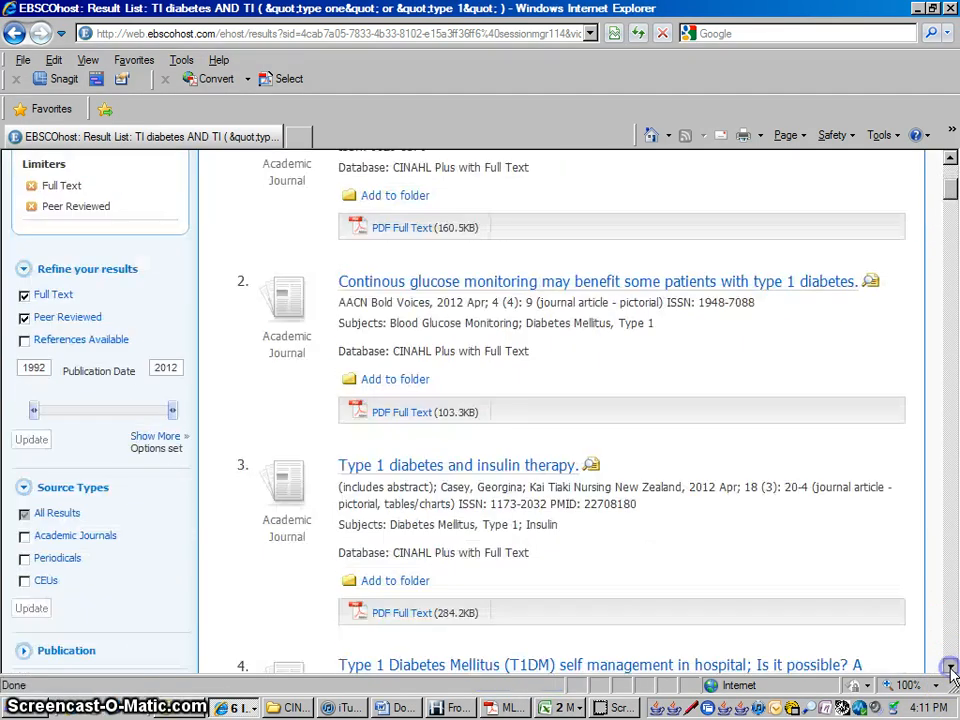
left_click(951, 666)
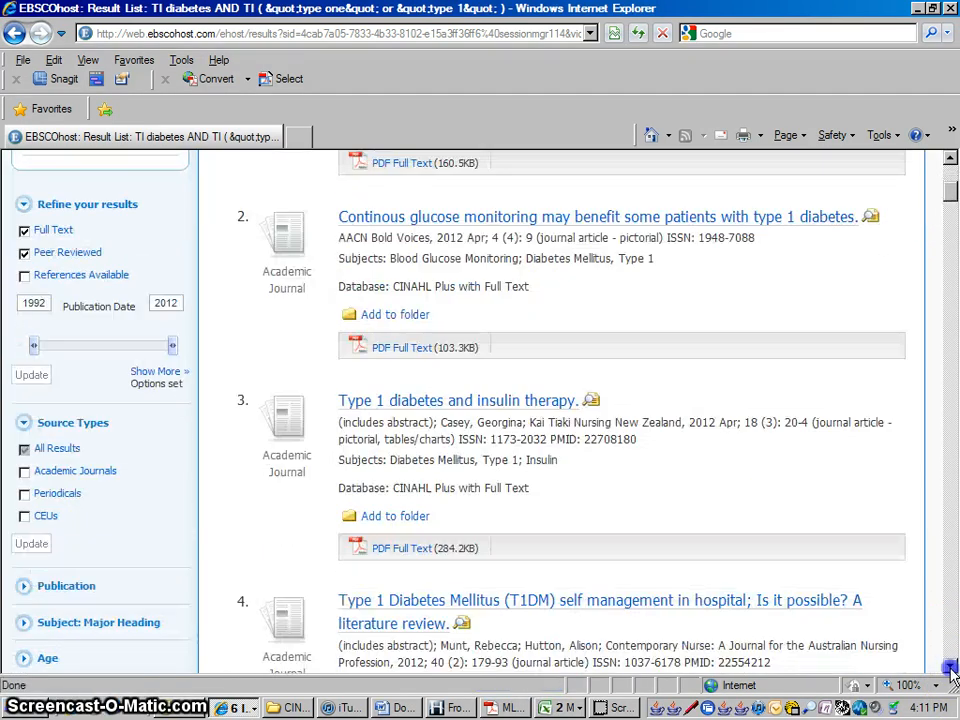
left_click(558, 407)
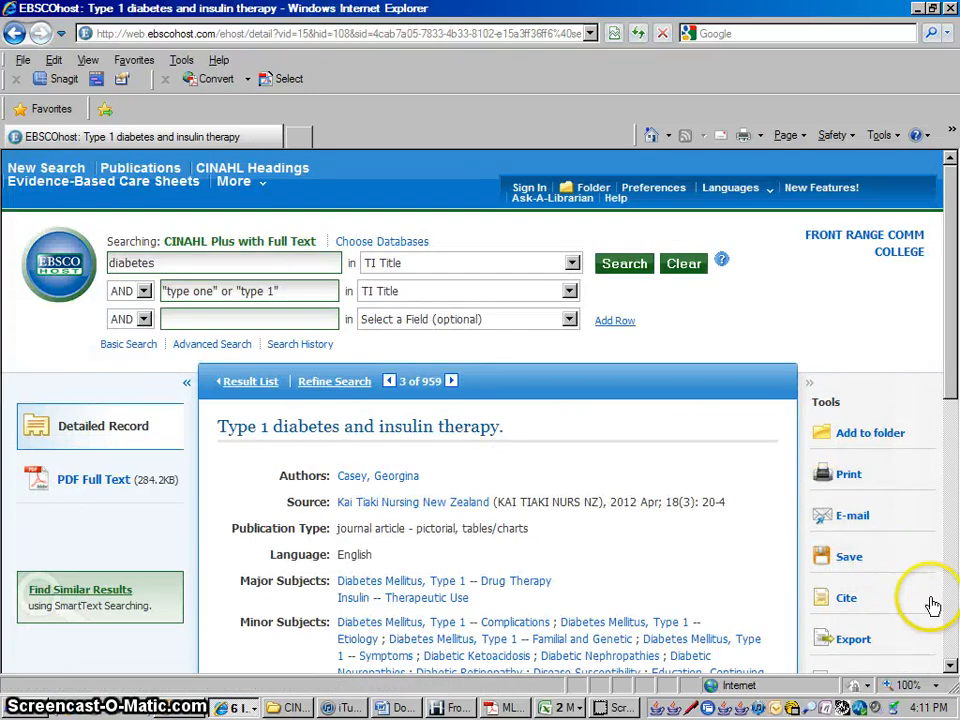
View the insulin therapy article's citation formats, including the APA reference, and return to the result list
left_click(846, 600)
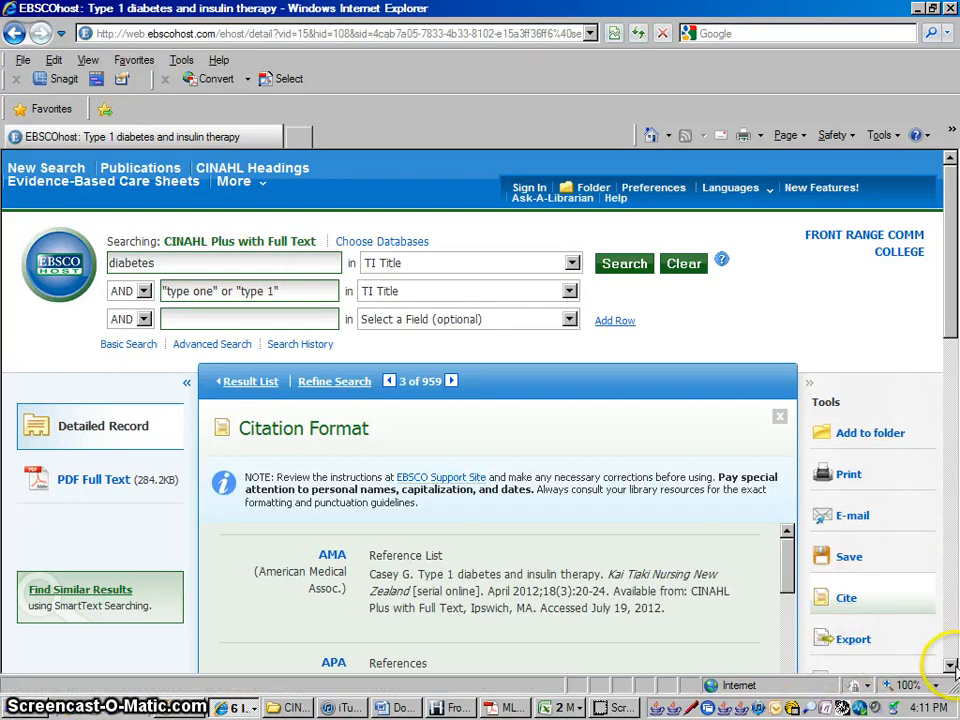
scroll(920, 665, "down", 3)
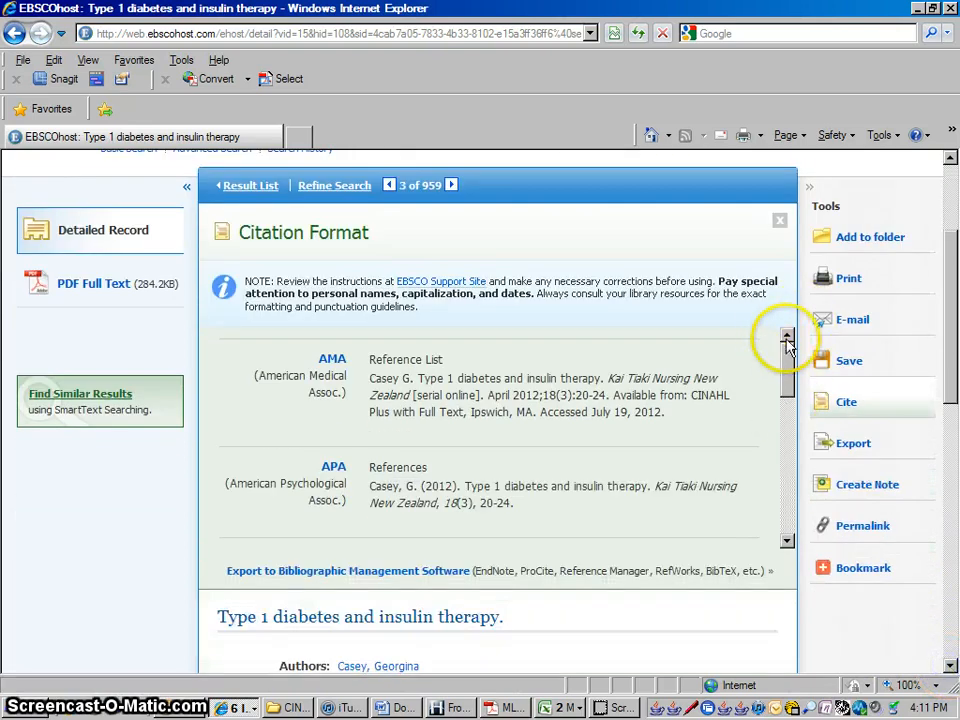
scroll(949, 163, "up", 3)
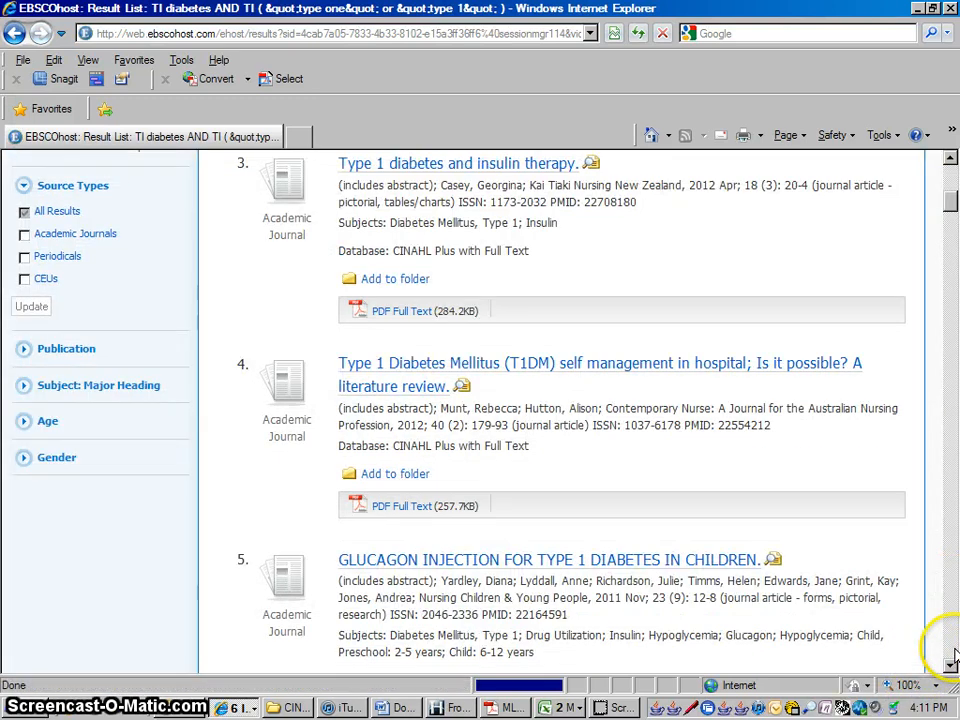
Open "GLUCAGON INJECTION FOR TYPE 1 DIABETES IN CHILDREN." from the result list and display its citation formats
scroll(953, 673, "down", 5)
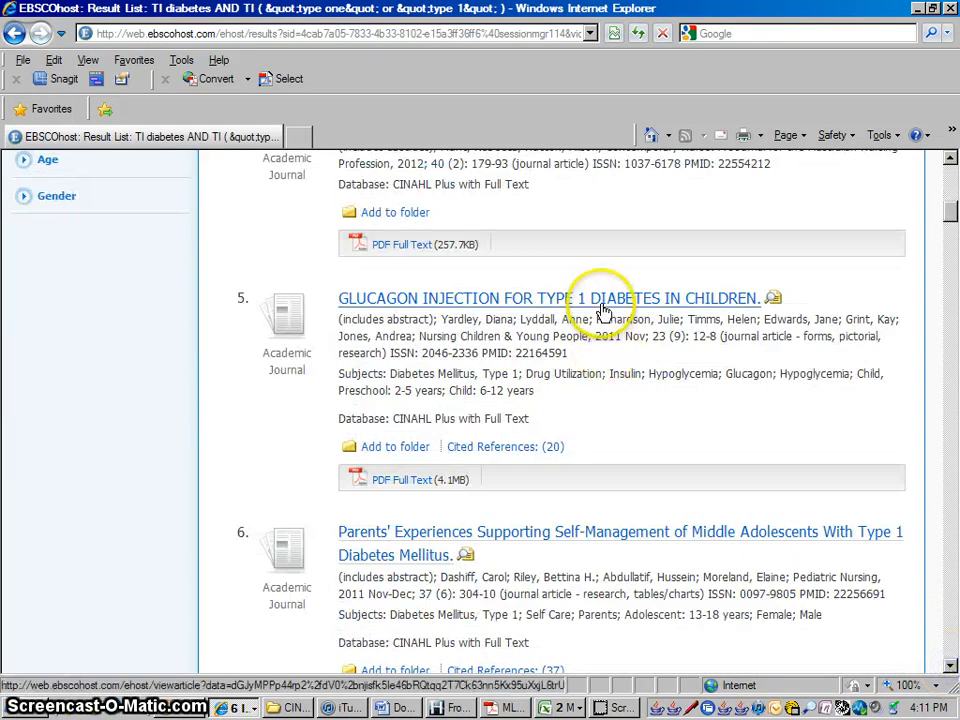
left_click(601, 307)
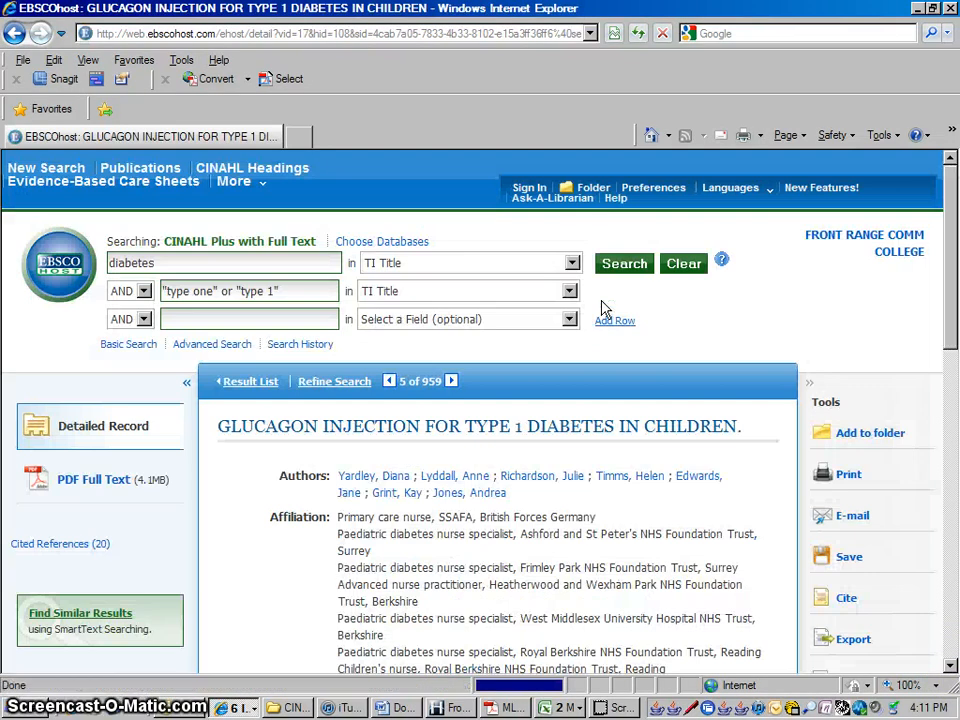
left_click(848, 598)
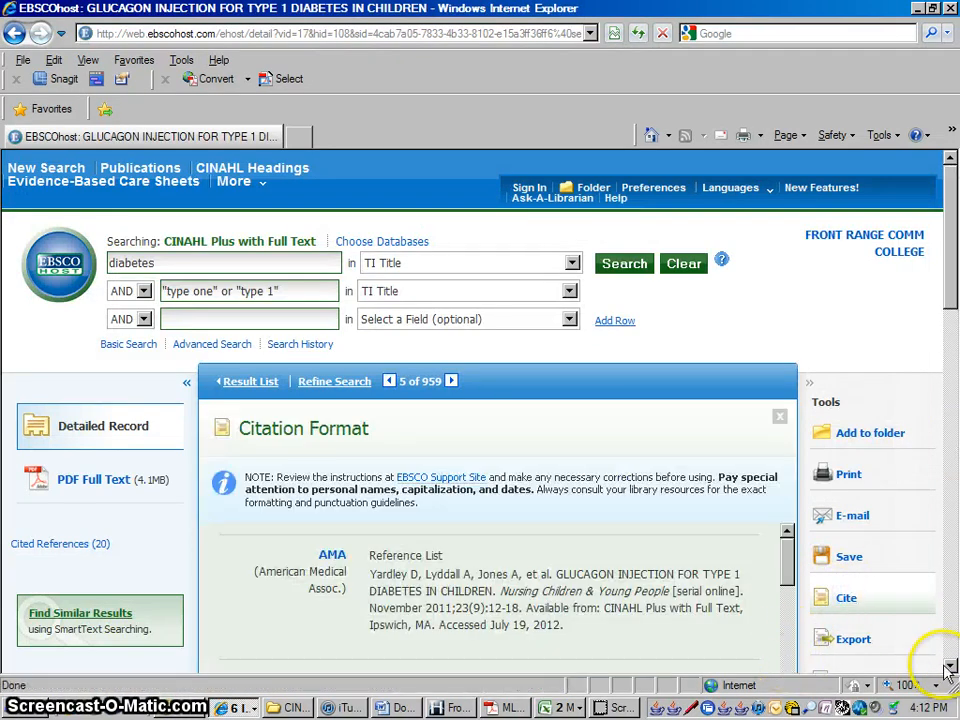
Copy the glucagon injection article's complete APA reference from the citation formats
scroll(880, 640, "down", 3)
left_click(787, 606)
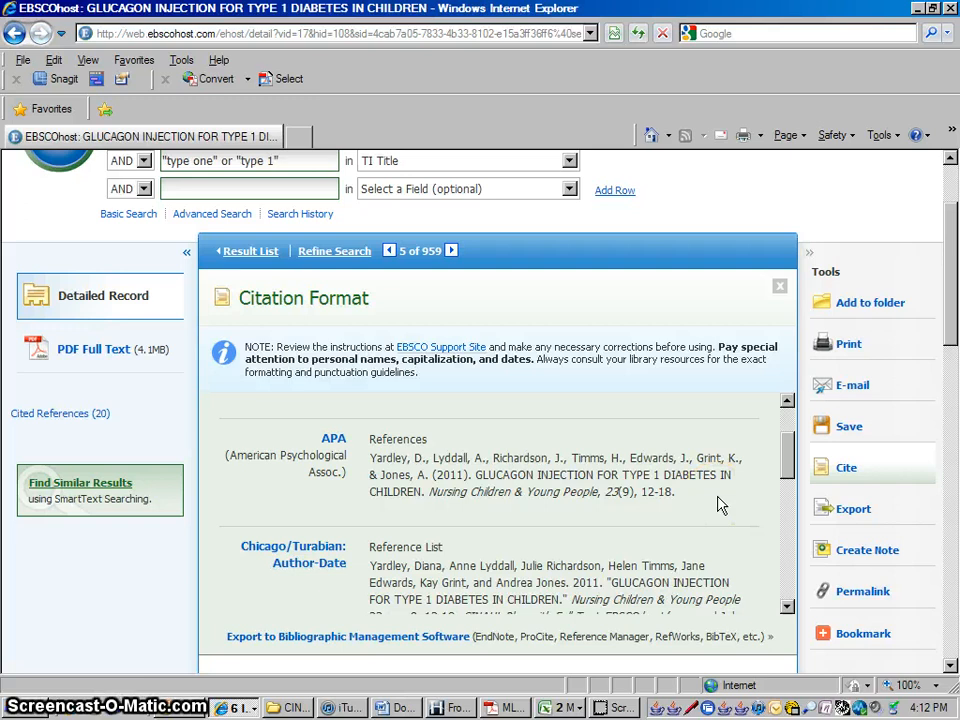
left_click_drag(371, 457, 694, 490)
key("ctrl+c")
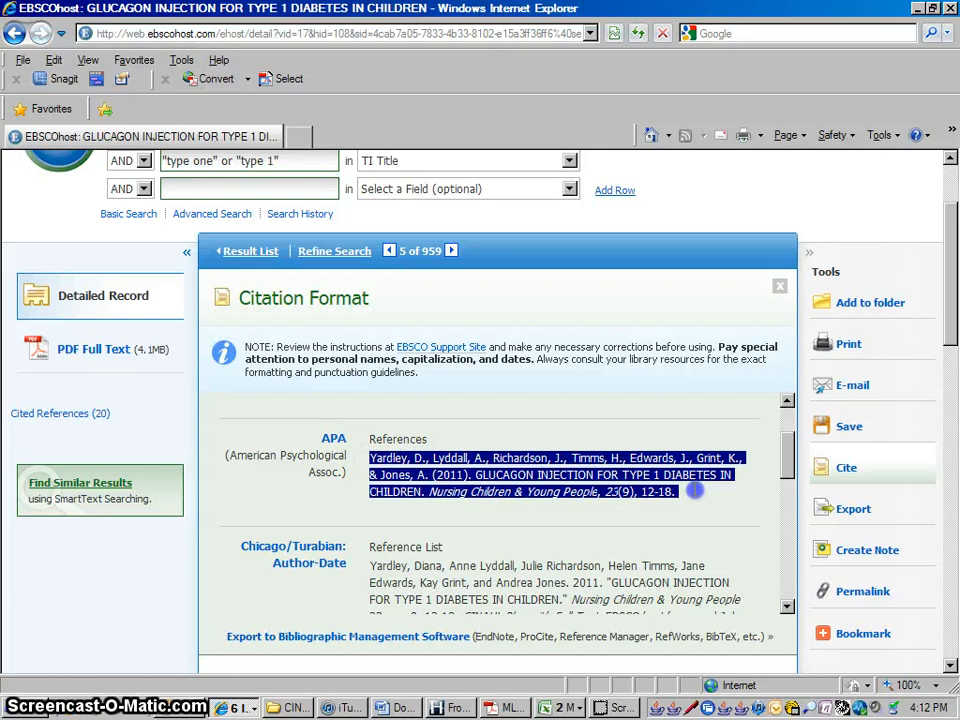
Switch to the Word document, paste the copied APA reference on the empty line below the second citation and select the pasted text
left_click(396, 707)
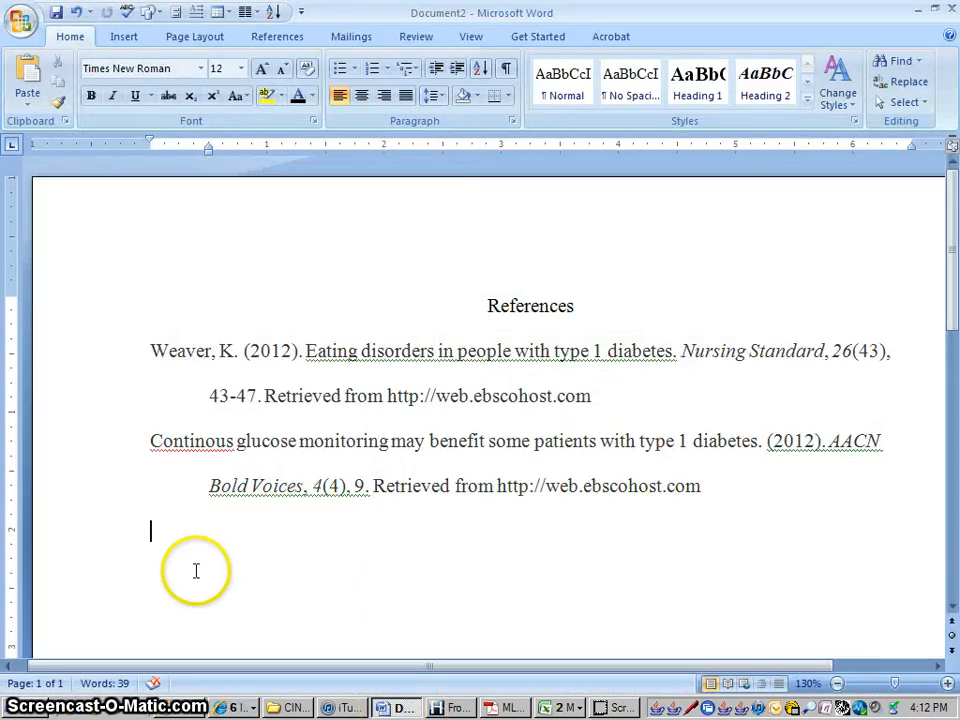
key("ctrl+v")
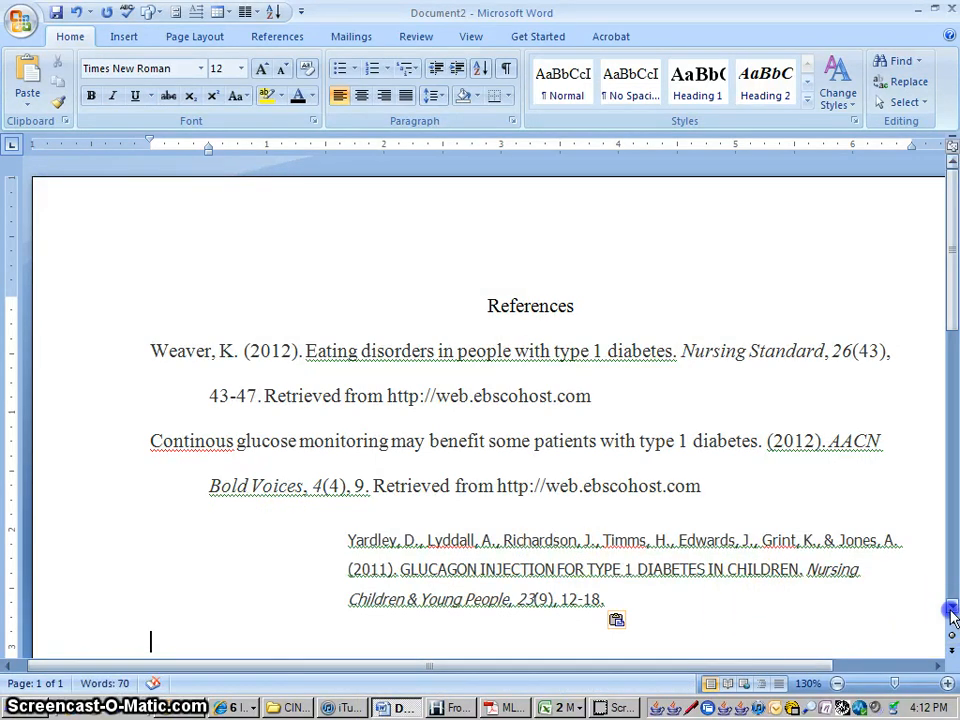
scroll(950, 624, "down", 2)
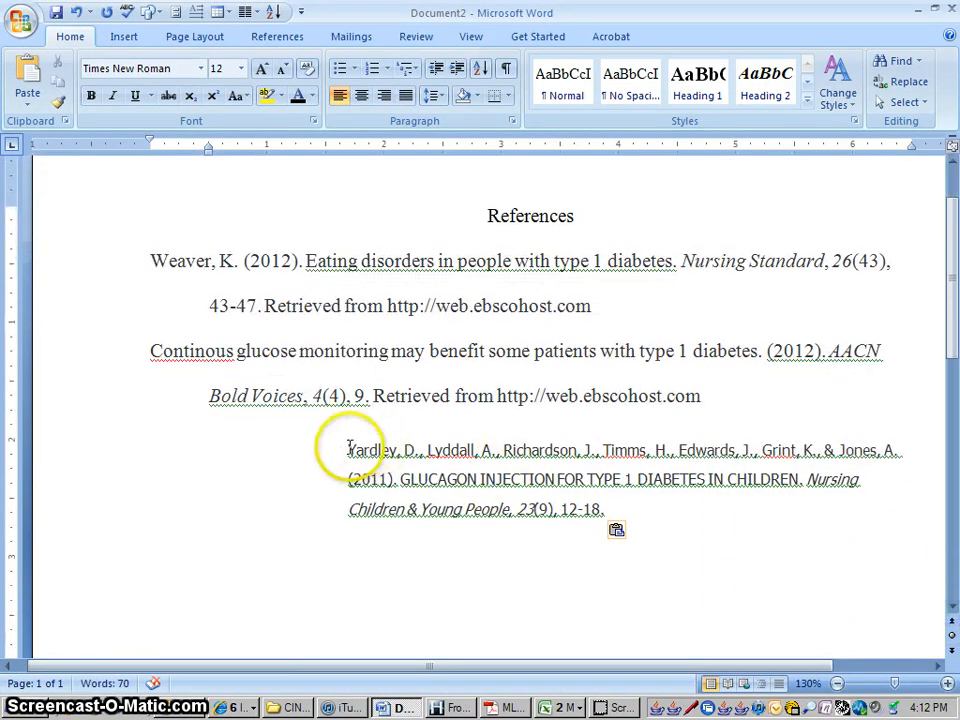
left_click_drag(346, 445, 649, 503)
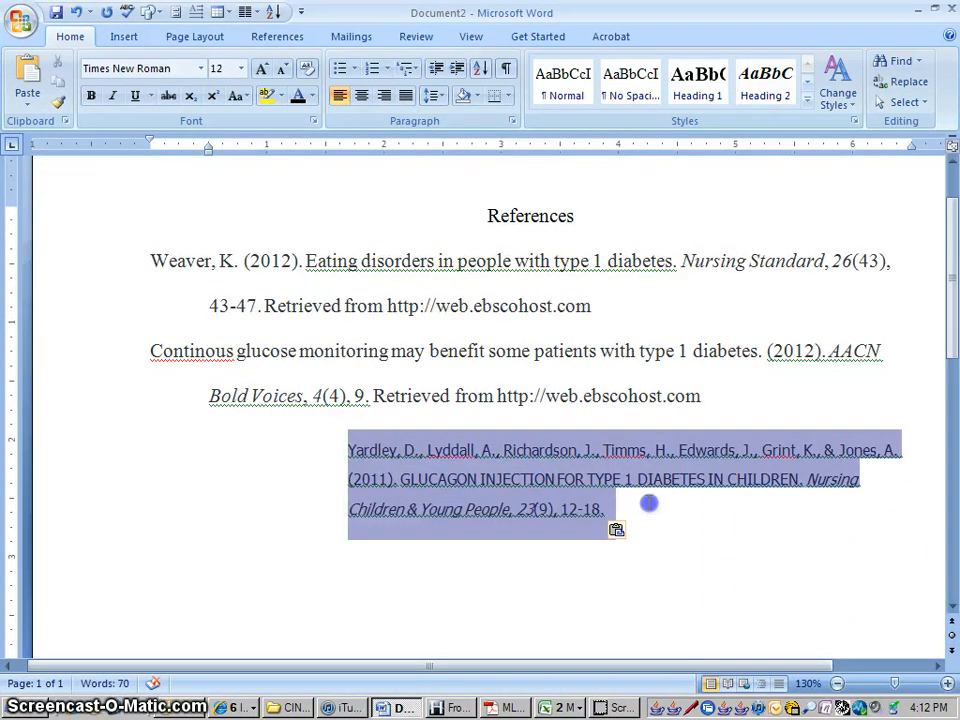
Set the selected third citation's font to Times New Roman, size 12
left_click(201, 68)
left_click(205, 176)
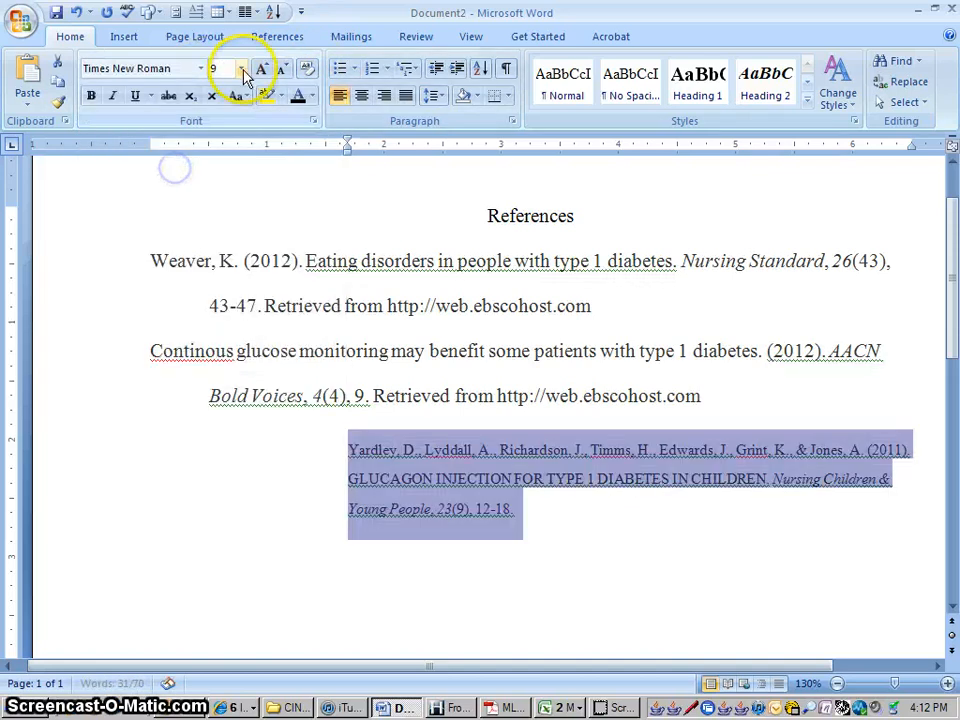
left_click(241, 68)
left_click(223, 152)
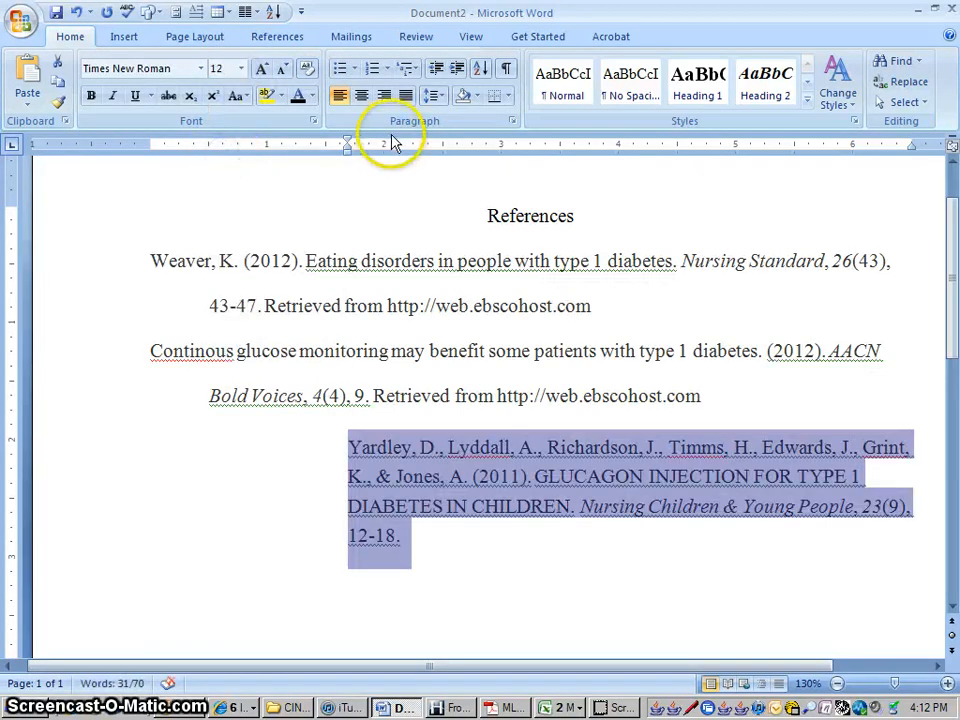
Give the third citation's paragraph a 0.5" hanging indent and a left indentation of 0"
left_click(512, 120)
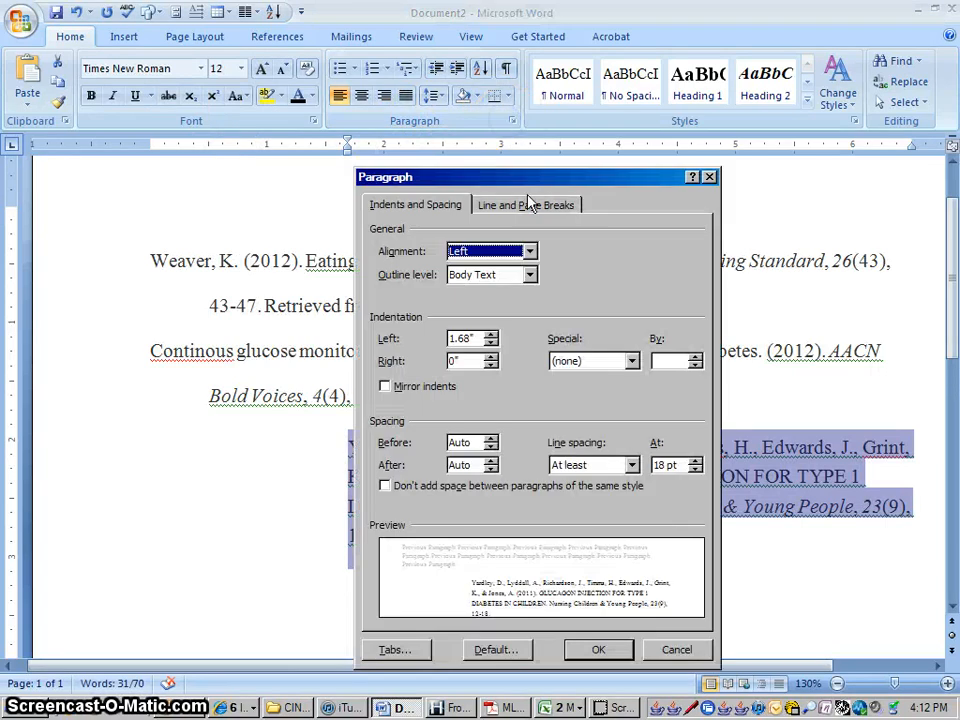
left_click(633, 362)
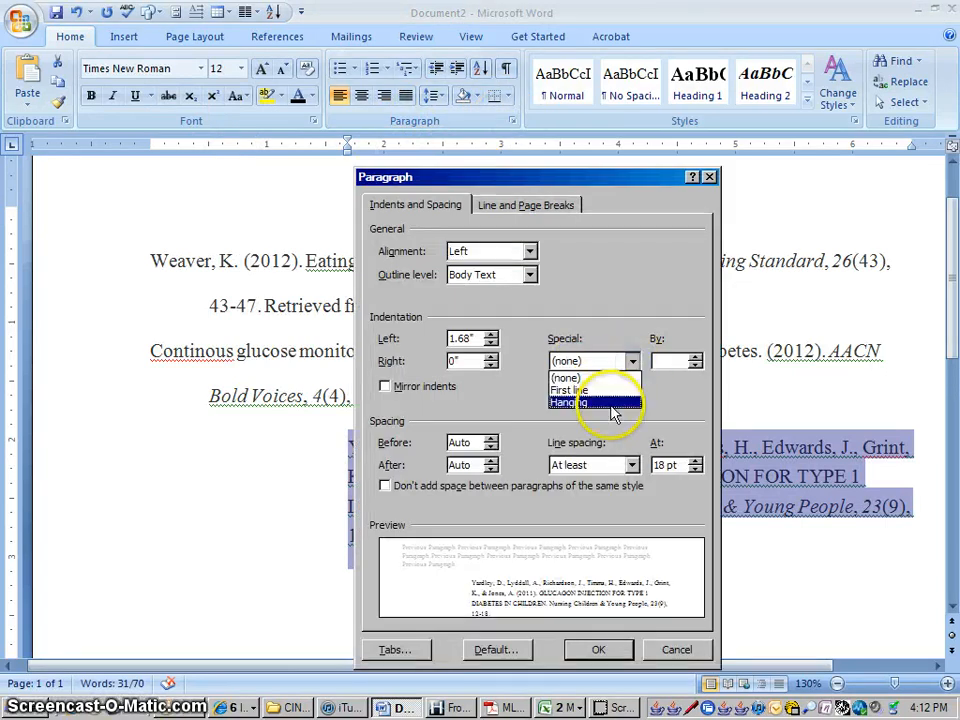
left_click(612, 404)
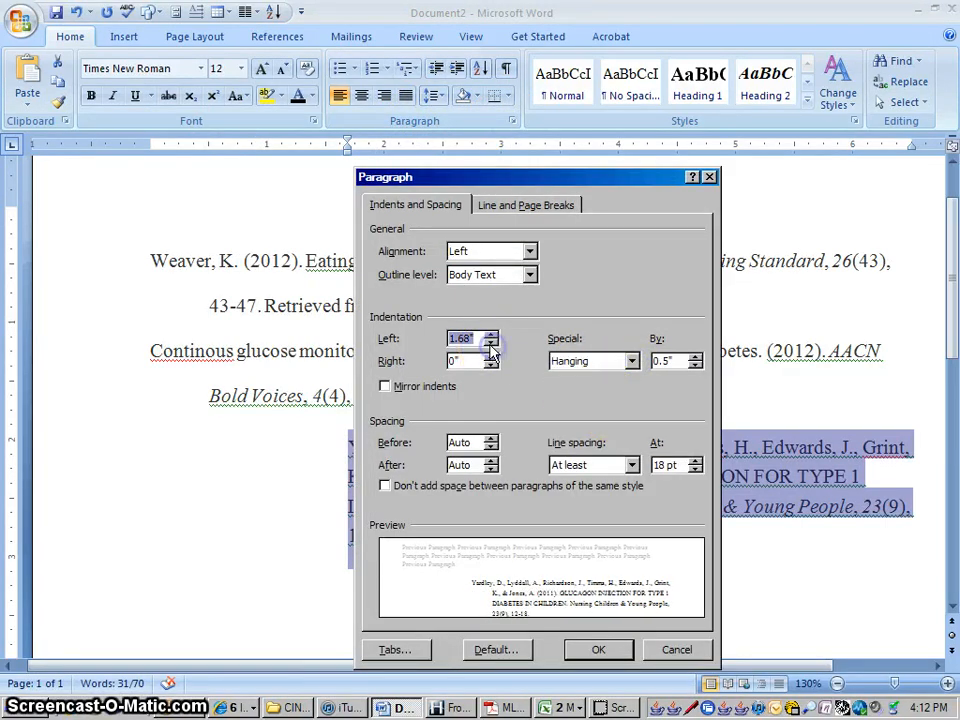
left_click(490, 346)
left_click(490, 346)
left_click(490, 346)
left_click(490, 346)
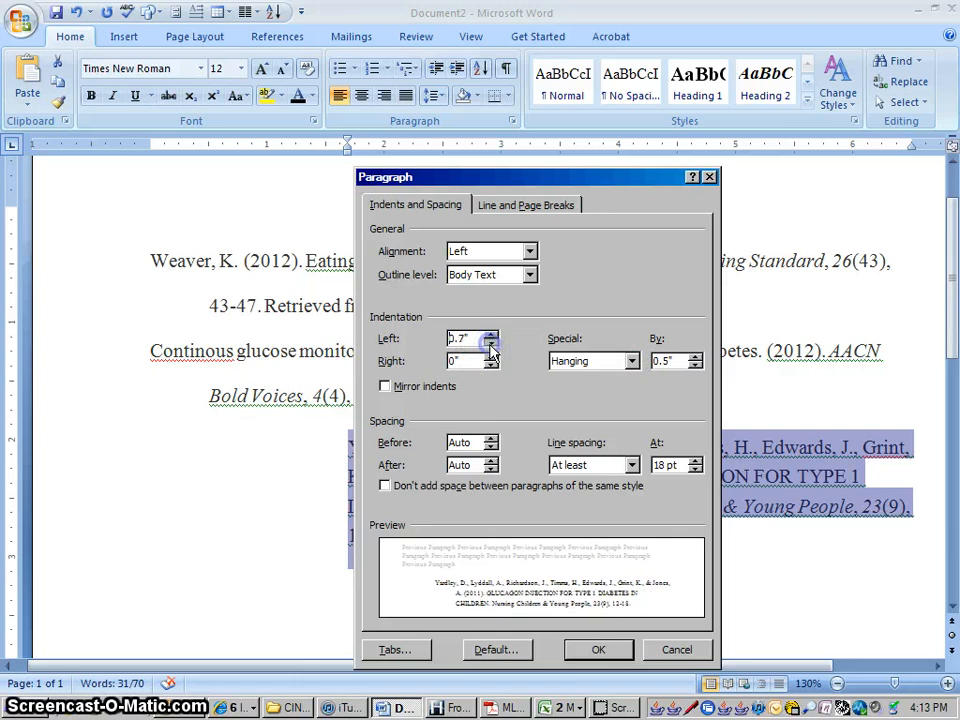
left_click(490, 346)
left_click(490, 346)
left_click(490, 346)
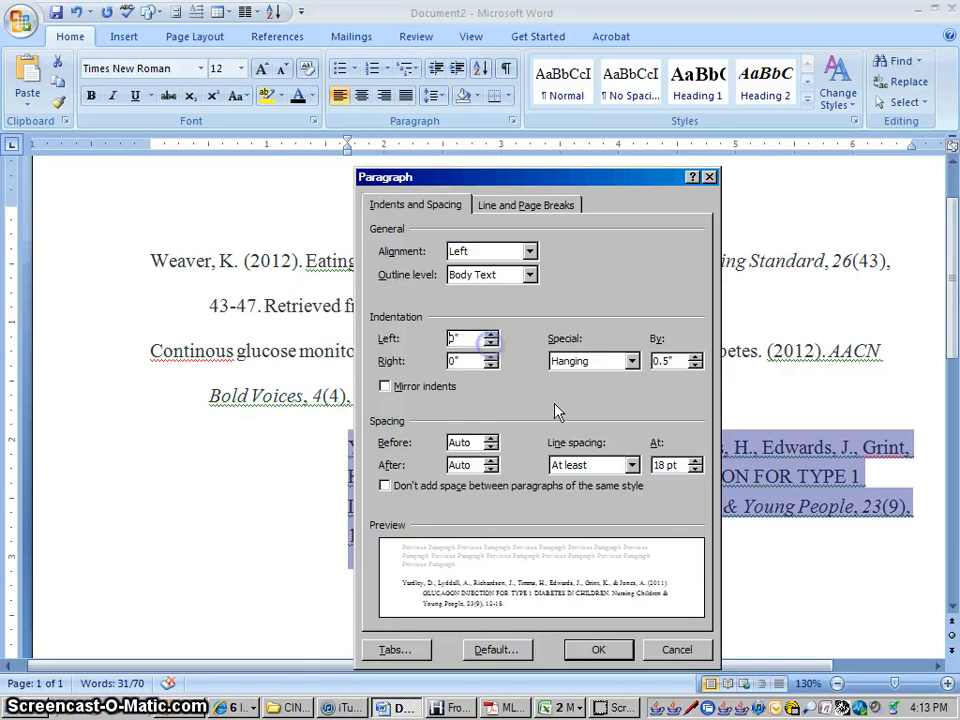
Set the third citation to double line spacing with no added space between same-style paragraphs, and apply the paragraph settings
left_click(630, 465)
left_click(565, 506)
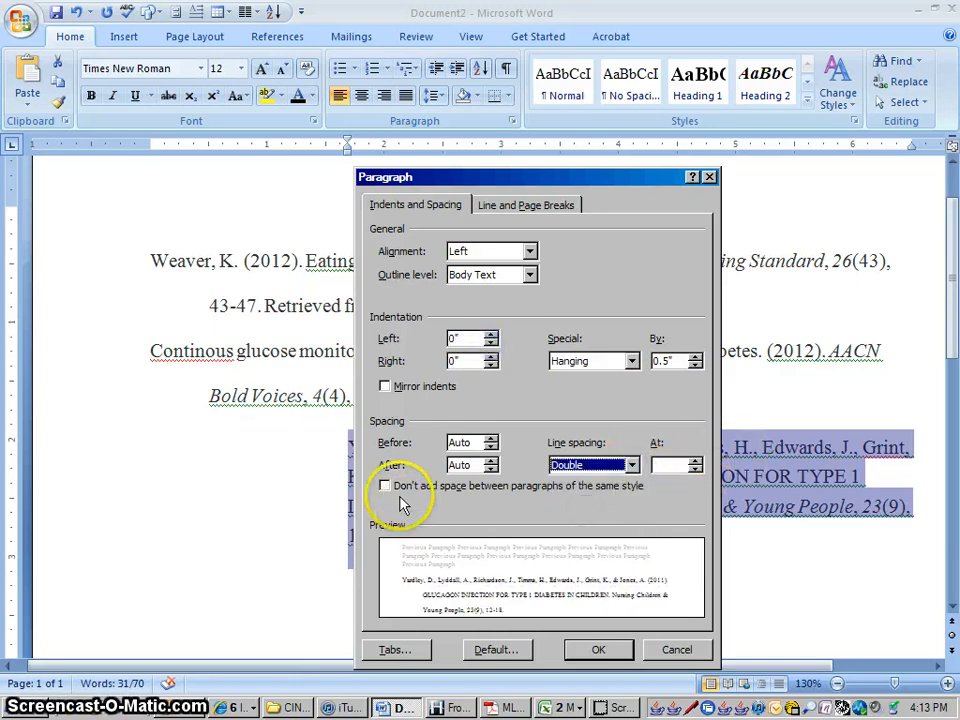
left_click(385, 485)
left_click(598, 649)
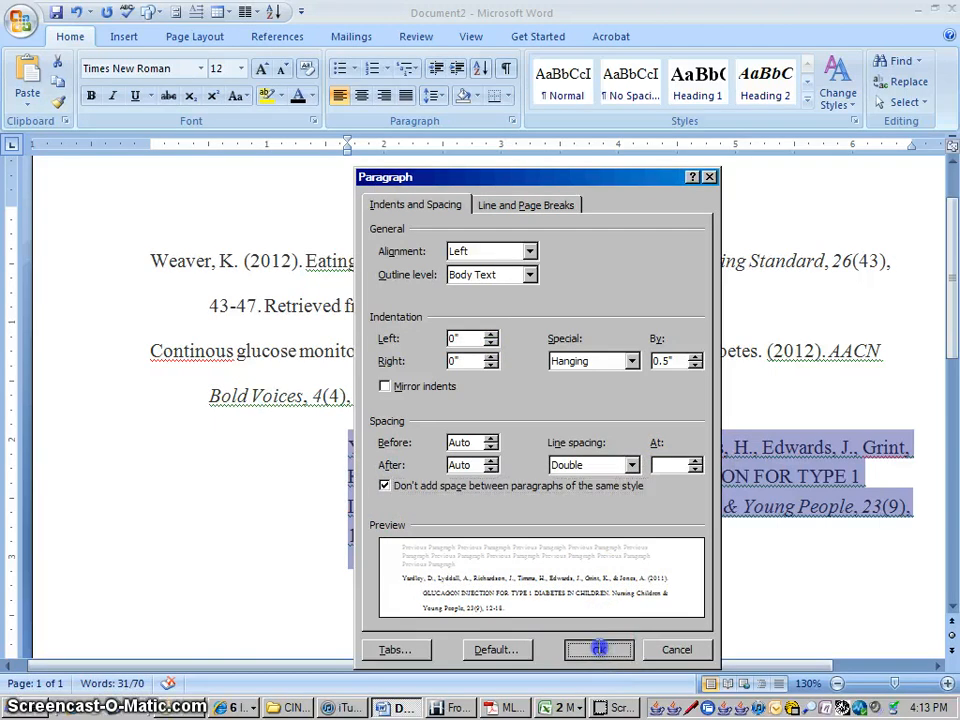
left_click(653, 543)
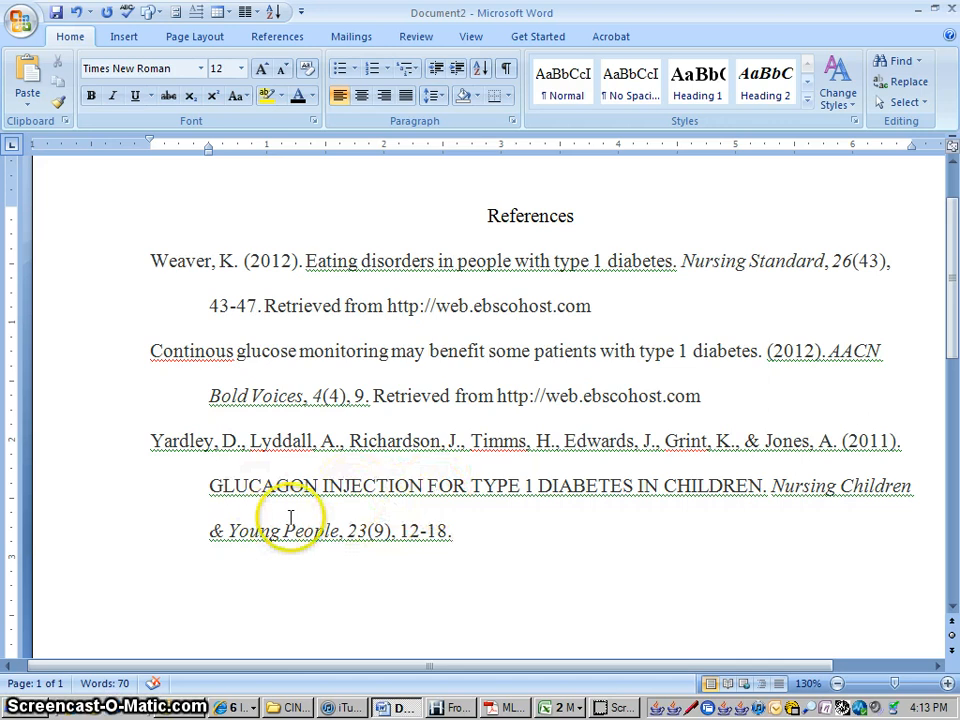
Replace the all-caps "GLUCAGON" in the third citation's article title with "Glucagon"
left_click(221, 486)
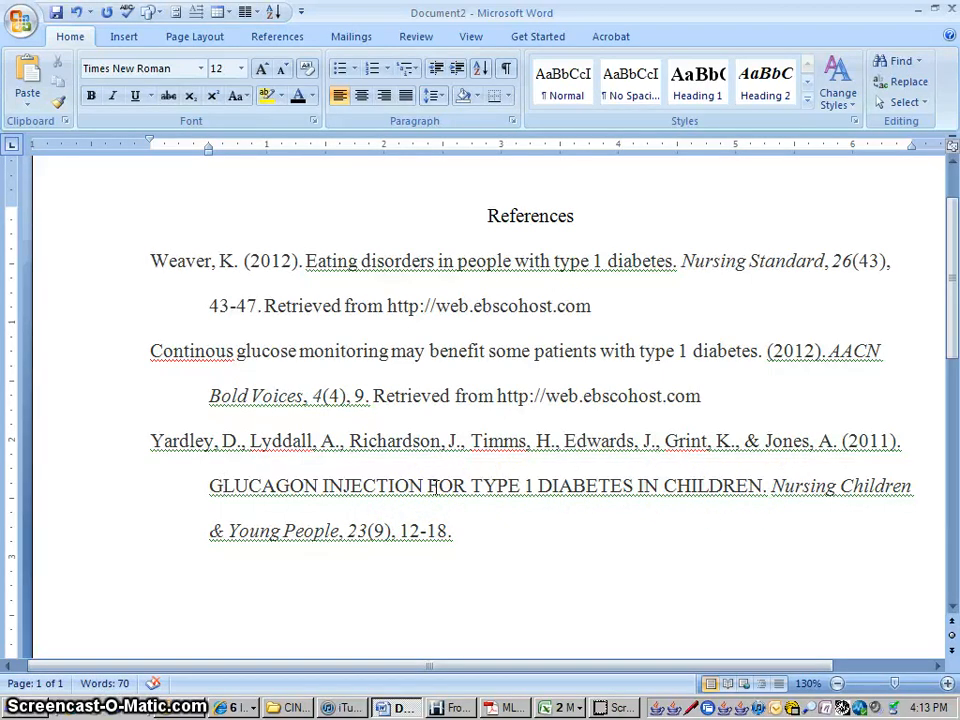
type("lucag")
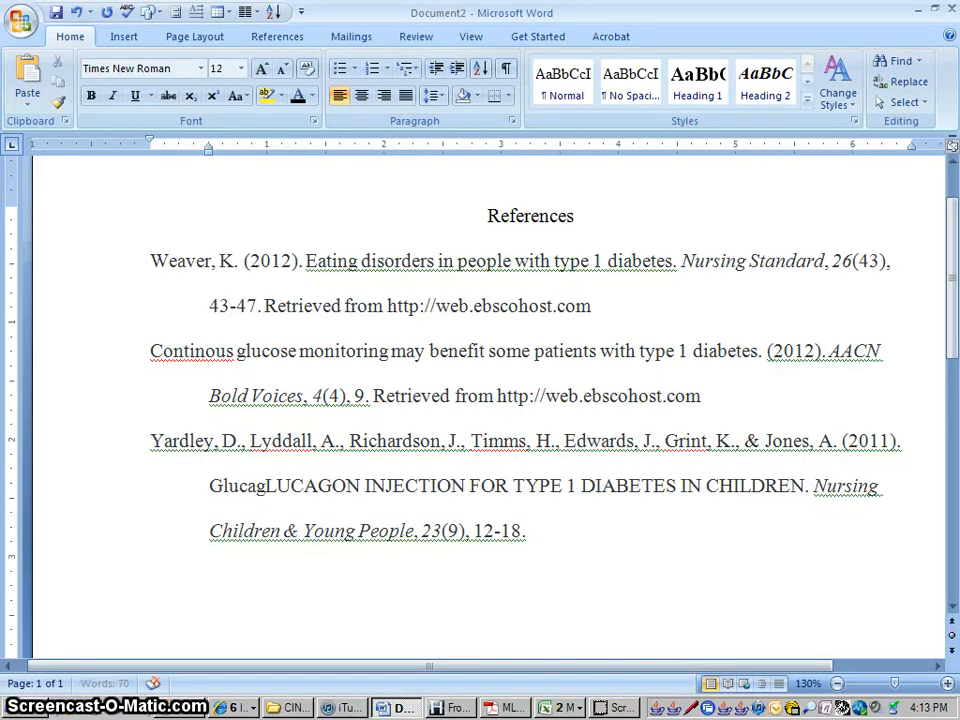
type("on")
key("BackSpace")
type("n")
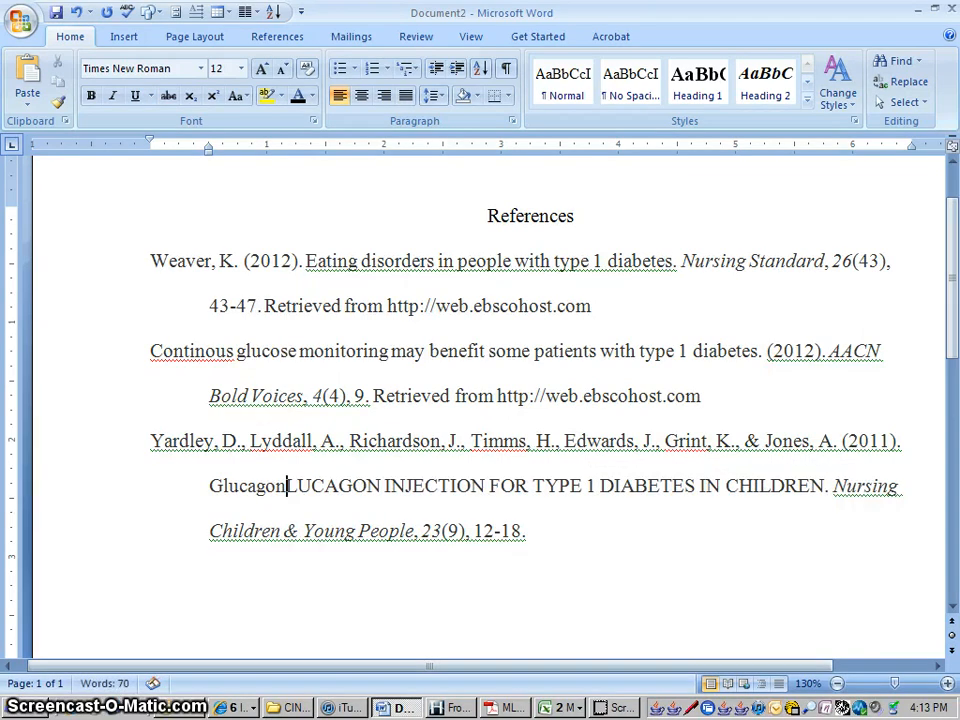
key("Delete")
key("Delete")
key("Delete")
key("Delete")
key("Delete")
key("Delete")
key("Delete")
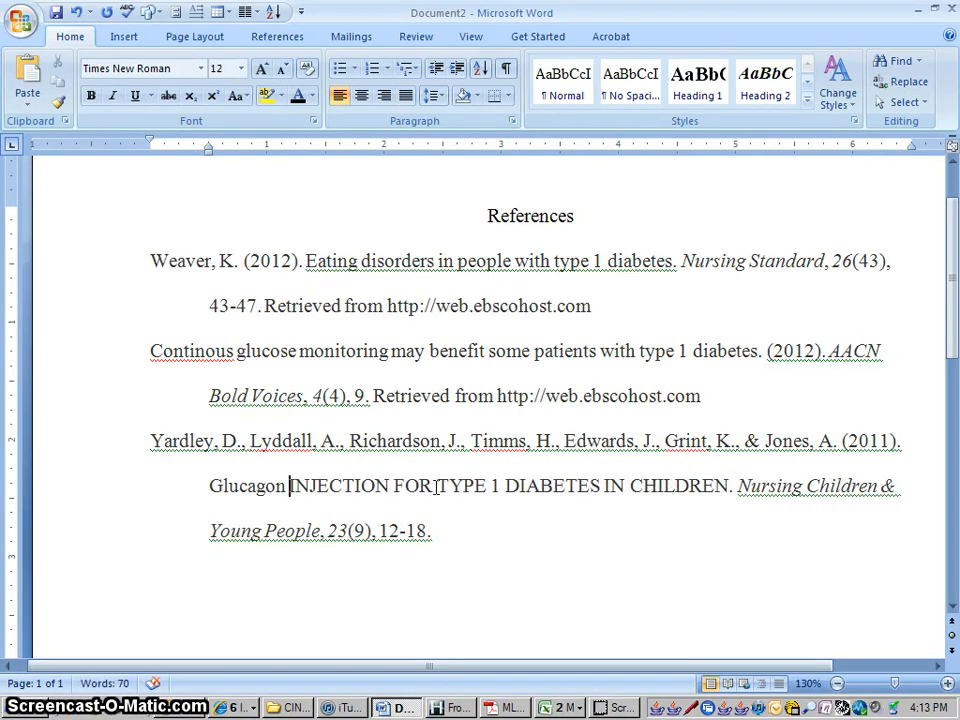
Replace "INJECTION" in the third citation's article title with lowercase "injection"
type("injection")
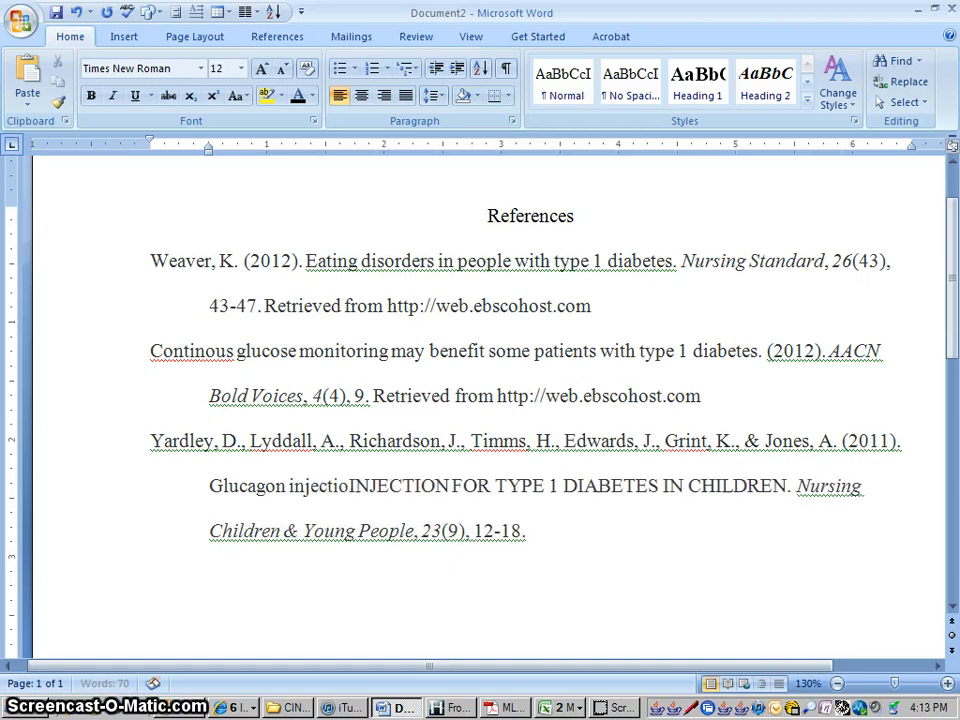
key("Delete")
key("Delete")
key("Delete")
key("Delete")
key("Delete")
key("Delete")
key("Delete")
key("Delete")
key("Delete")
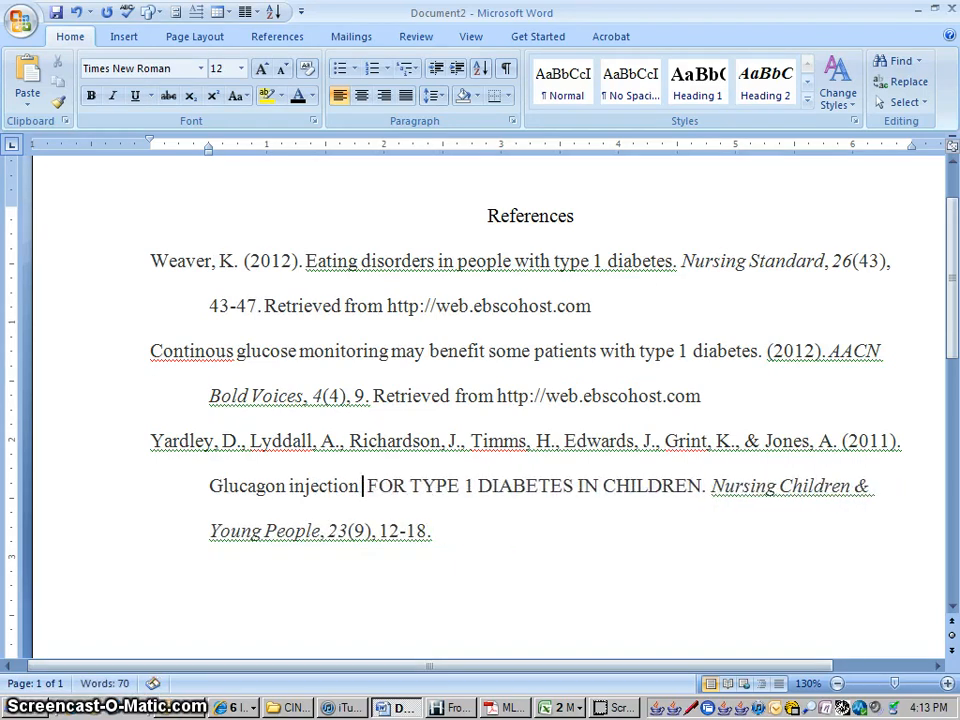
Replace "FOR TYPE" in the third citation's article title with lowercase "for type"
type("for")
key("Delete")
key("Delete")
key("Delete")
key("Delete")
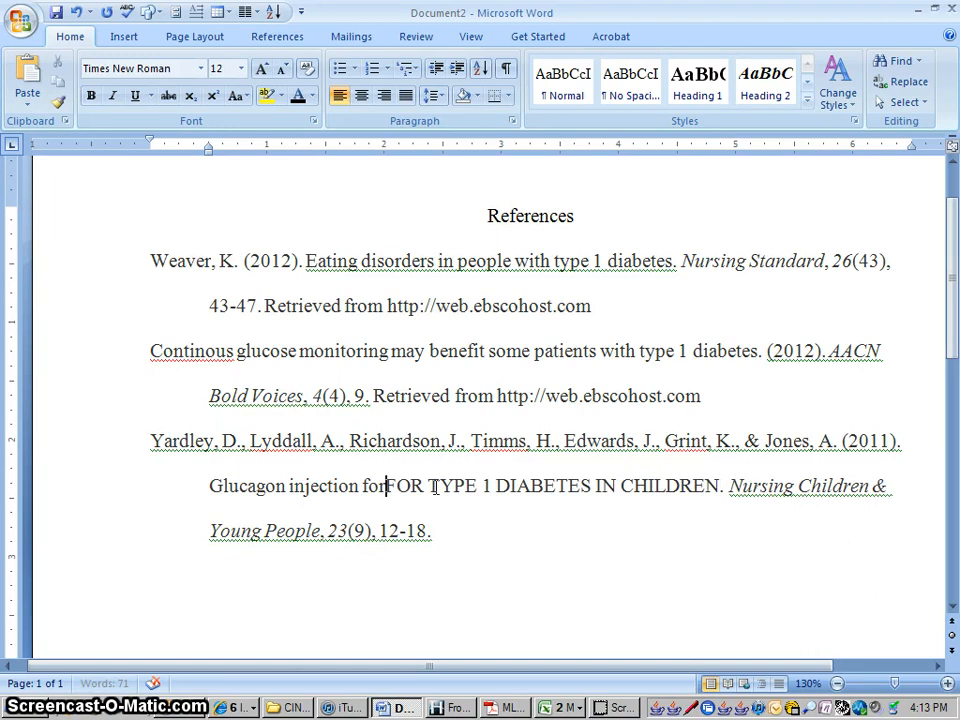
key("Delete")
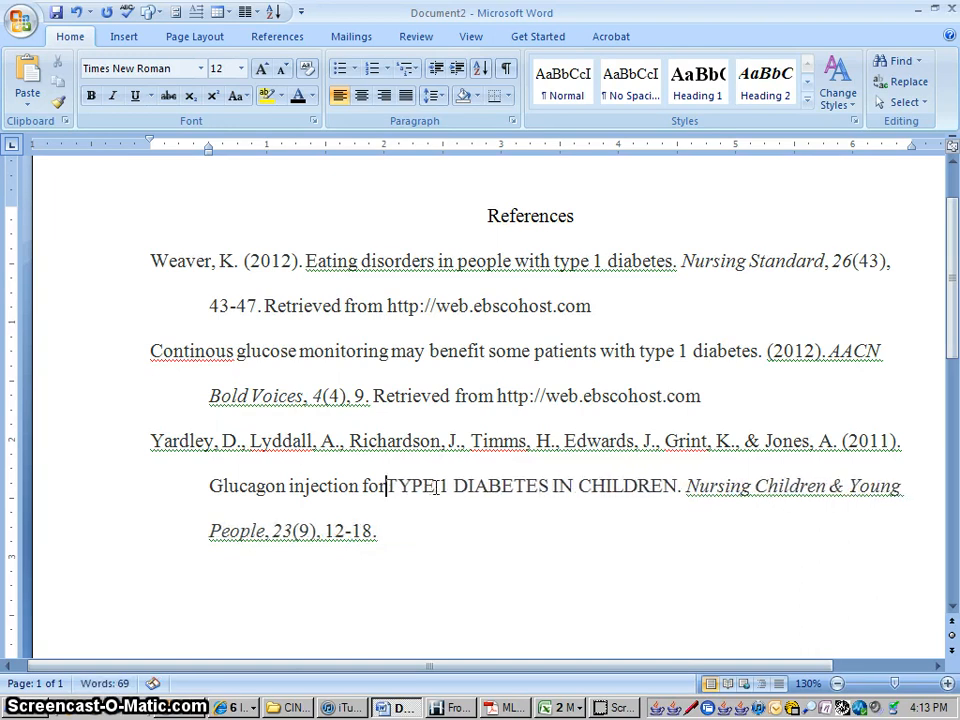
type("type")
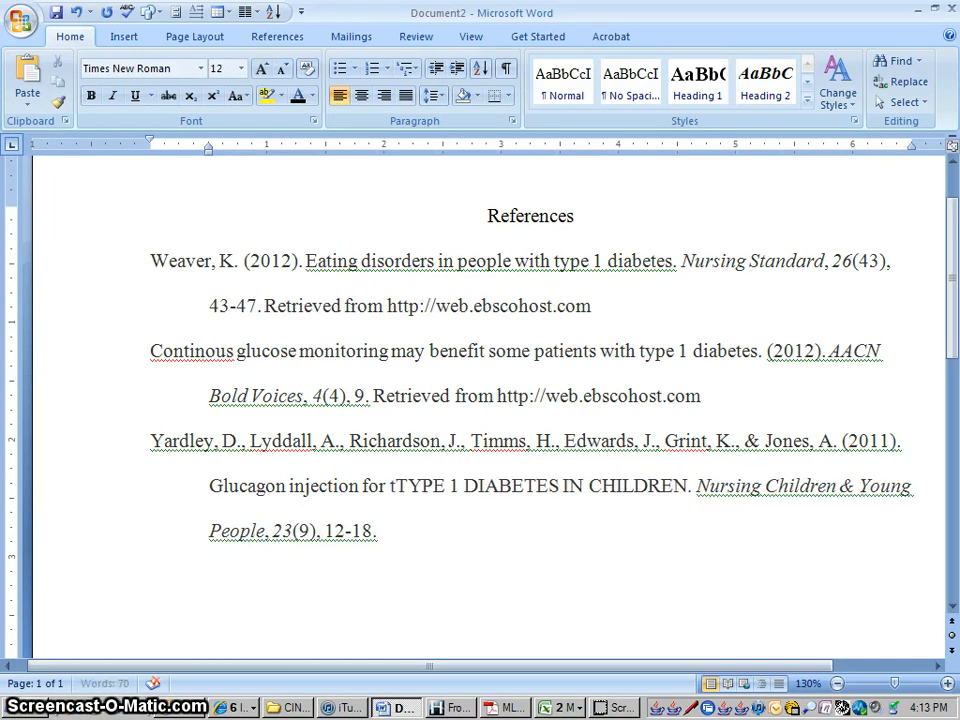
key("Delete")
key("Delete")
key("Delete")
key("Delete")
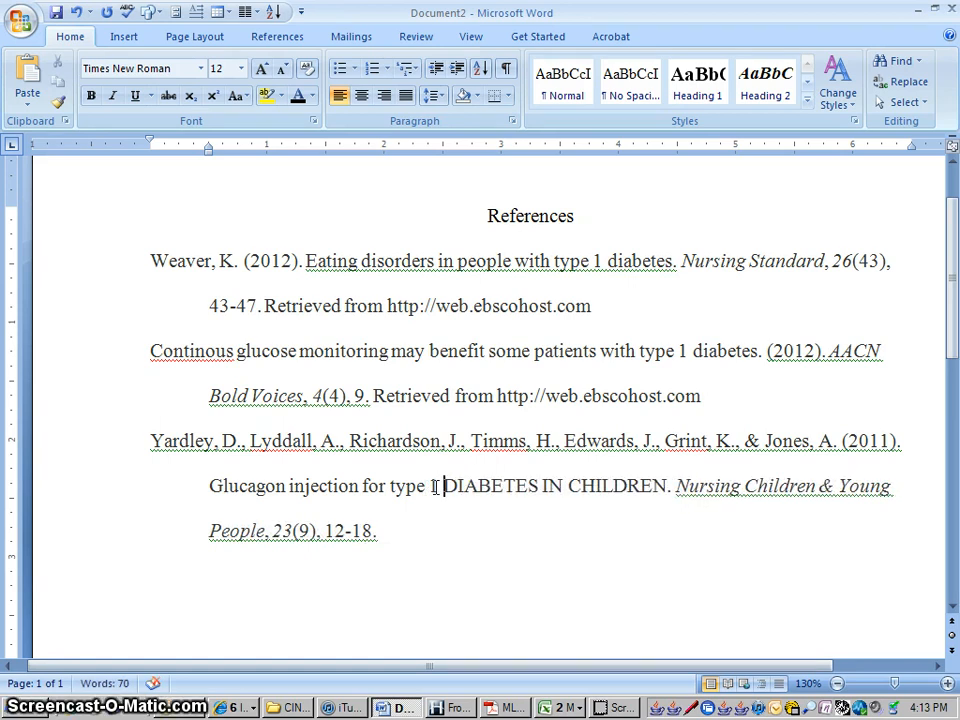
Replace "DIABETES" in the third citation's article title with lowercase "diabetes"
type("diabete")
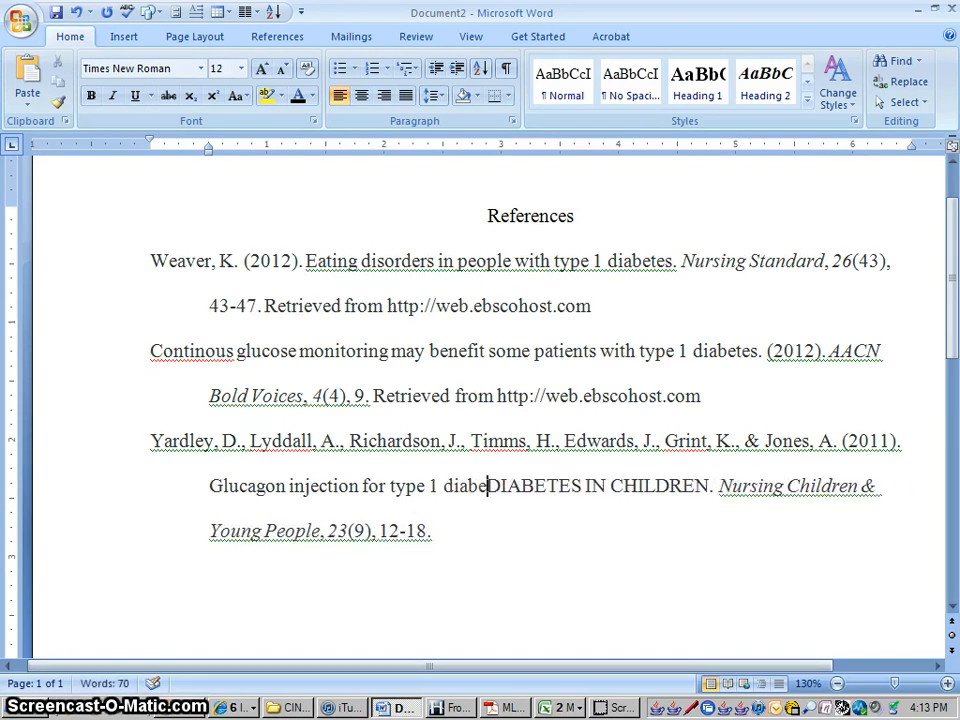
type("s")
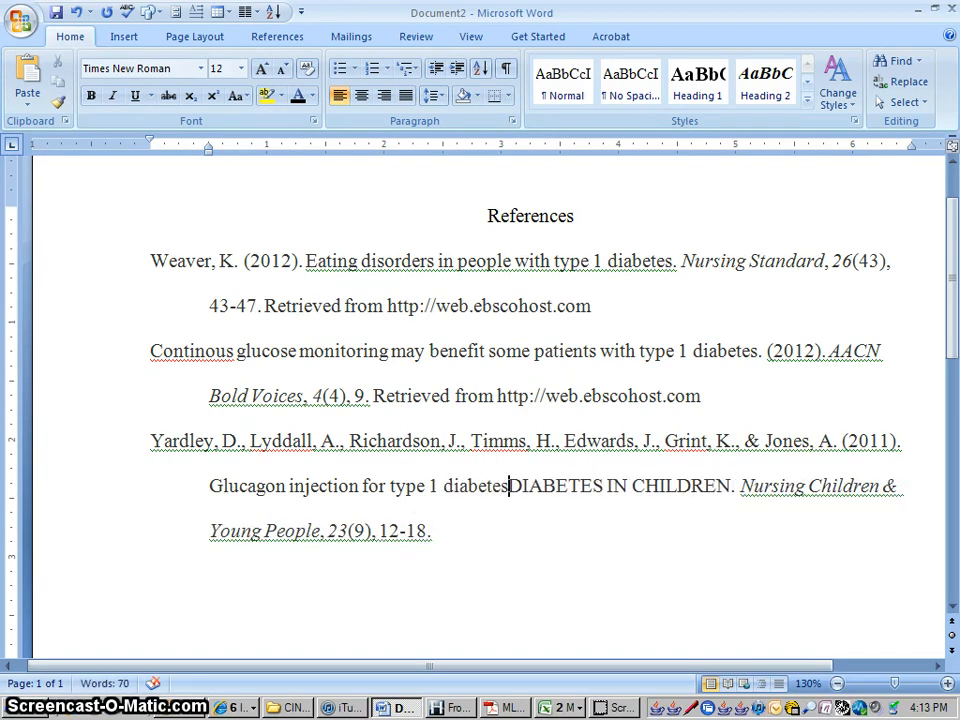
key("Delete")
key("Delete")
key("Delete")
key("Delete")
key("Delete")
key("Delete")
key("Delete")
key("Delete")
key("Delete")
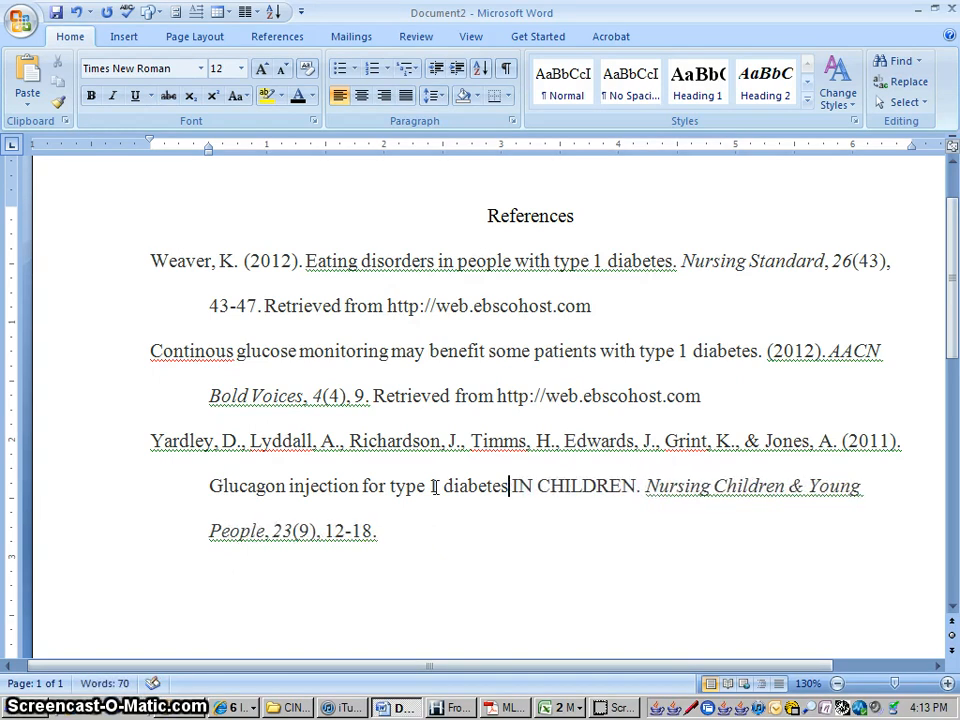
Replace the closing words "IN CHILDREN." of the third citation's article title with lowercase "in children."
type("in")
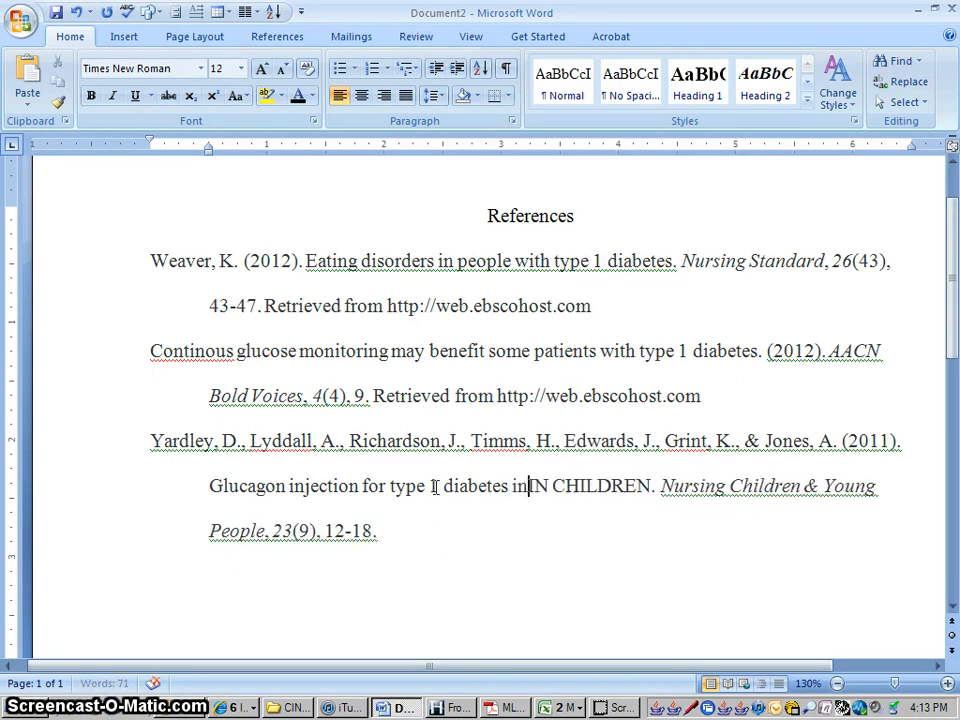
key("Delete")
key("Delete")
key("Delete")
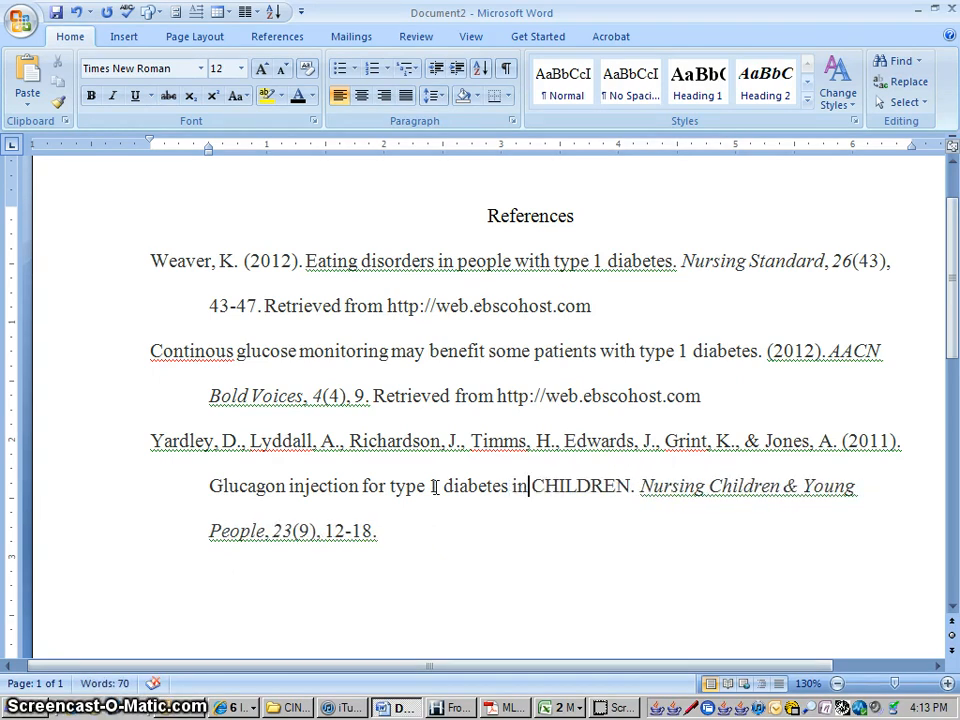
type("children")
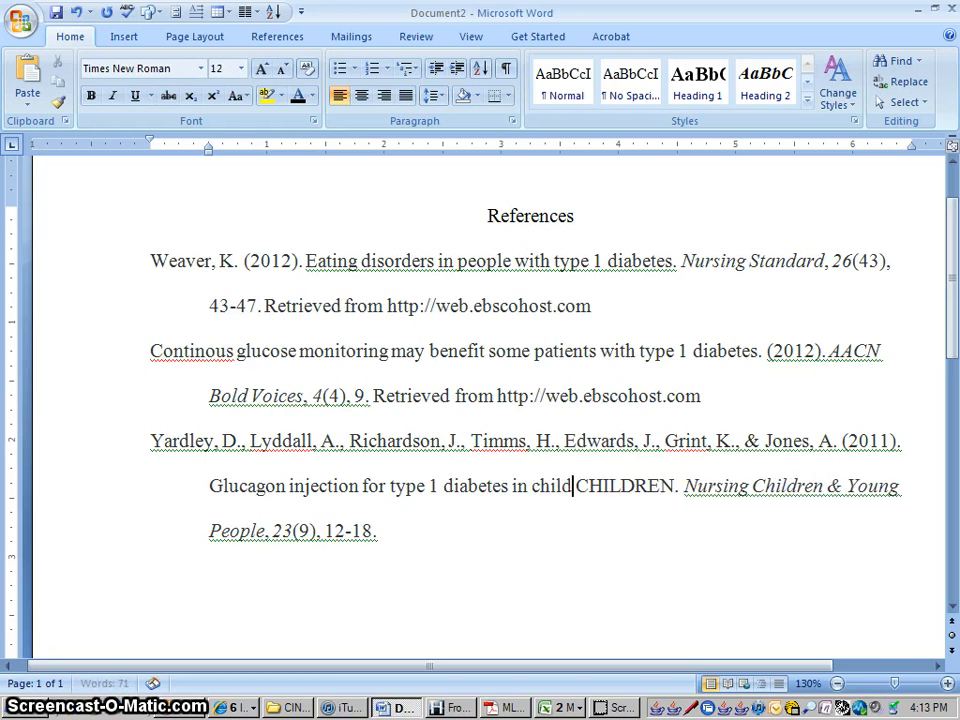
type("s")
key("BackSpace")
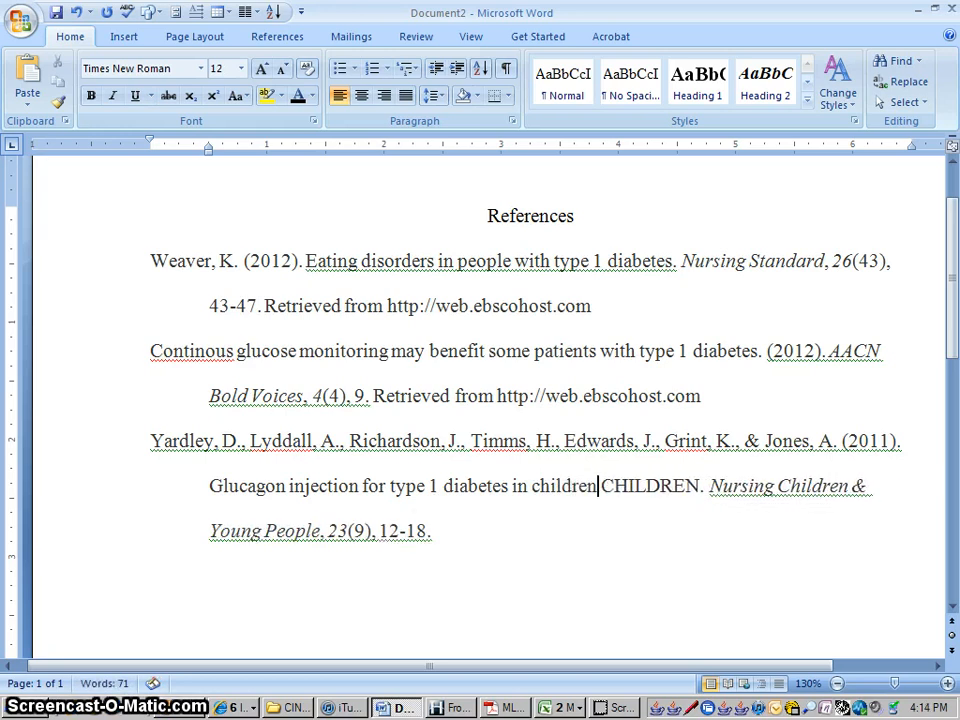
type(".")
key("Delete")
key("Delete")
key("Delete")
key("Delete")
key("Delete")
key("Delete")
key("Delete")
key("Delete")
key("Delete")
key("Delete")
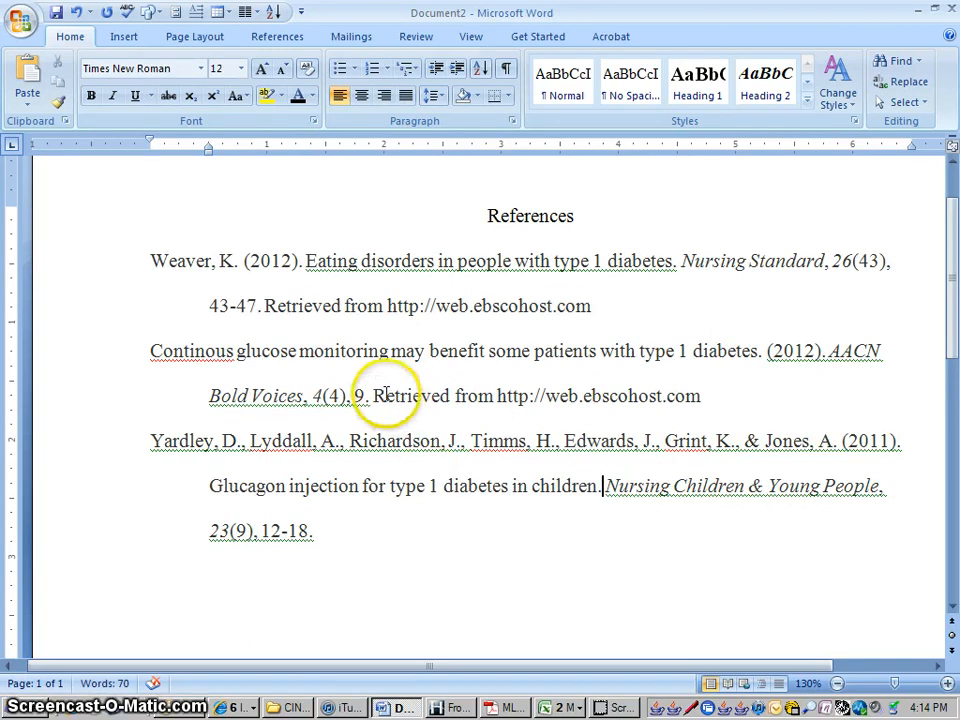
left_click_drag(375, 395, 703, 396)
key("ctrl+c")
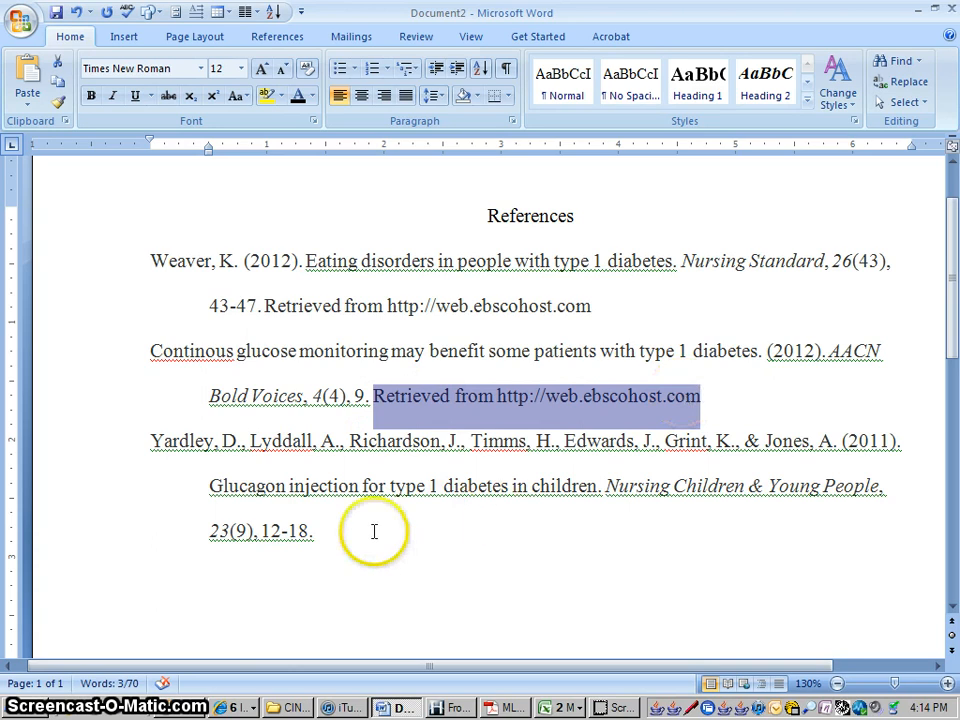
left_click(349, 585)
key("ctrl+v")
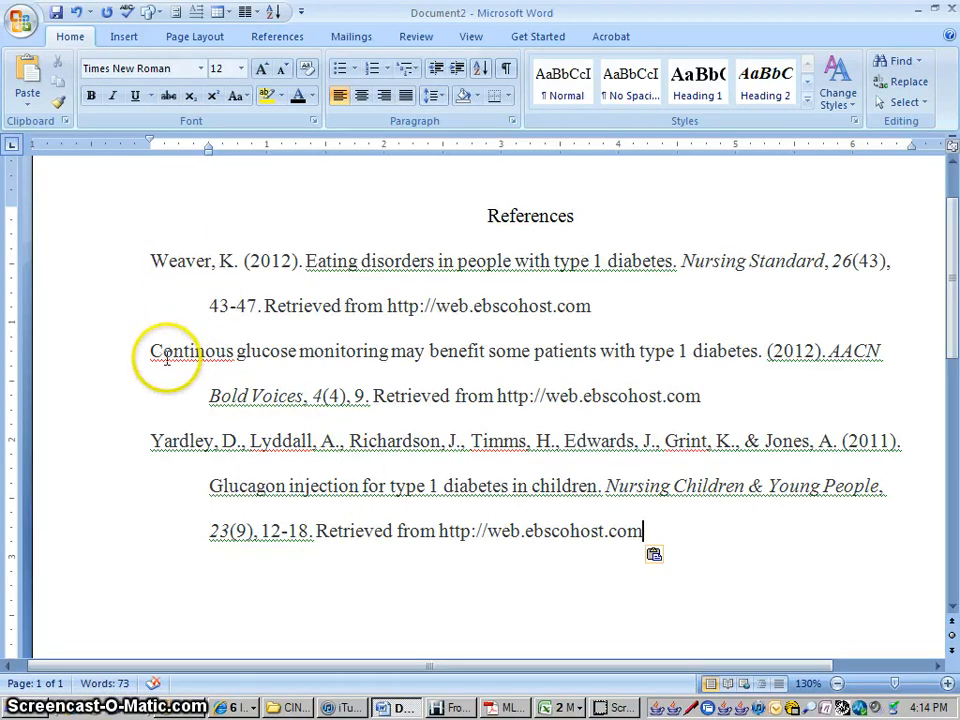
Sort the three citations below the References heading alphabetically by paragraph text in ascending order, then deselect them
left_click_drag(152, 262, 668, 526)
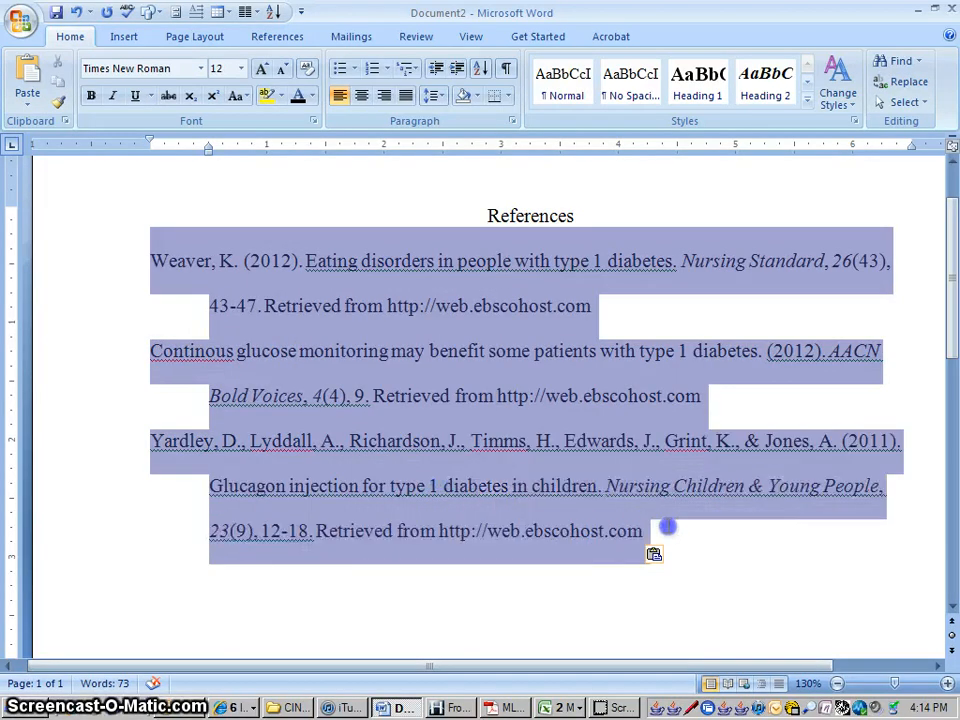
left_click(484, 76)
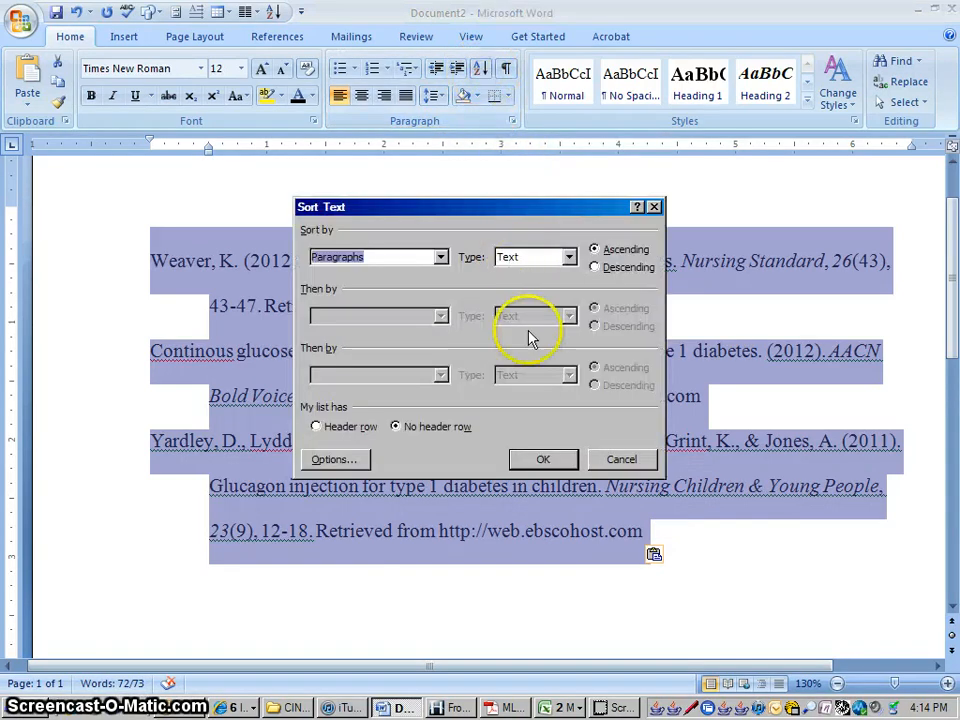
left_click(535, 458)
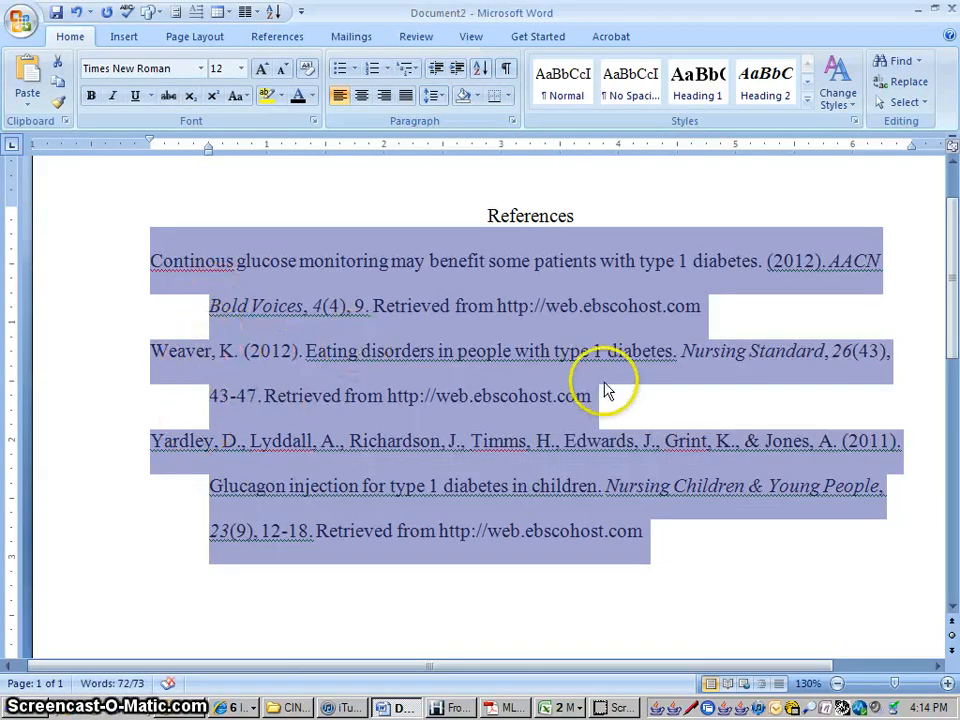
left_click(684, 553)
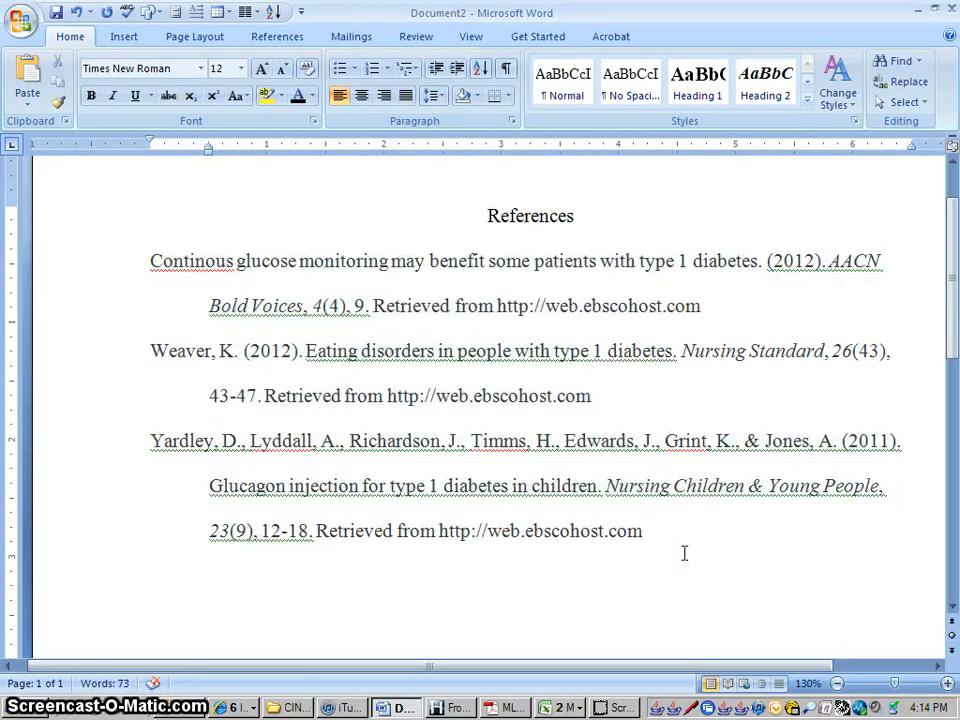
Switch to the EBSCOhost browser window showing the glucagon injection article's record and return to its search area
left_click(240, 707)
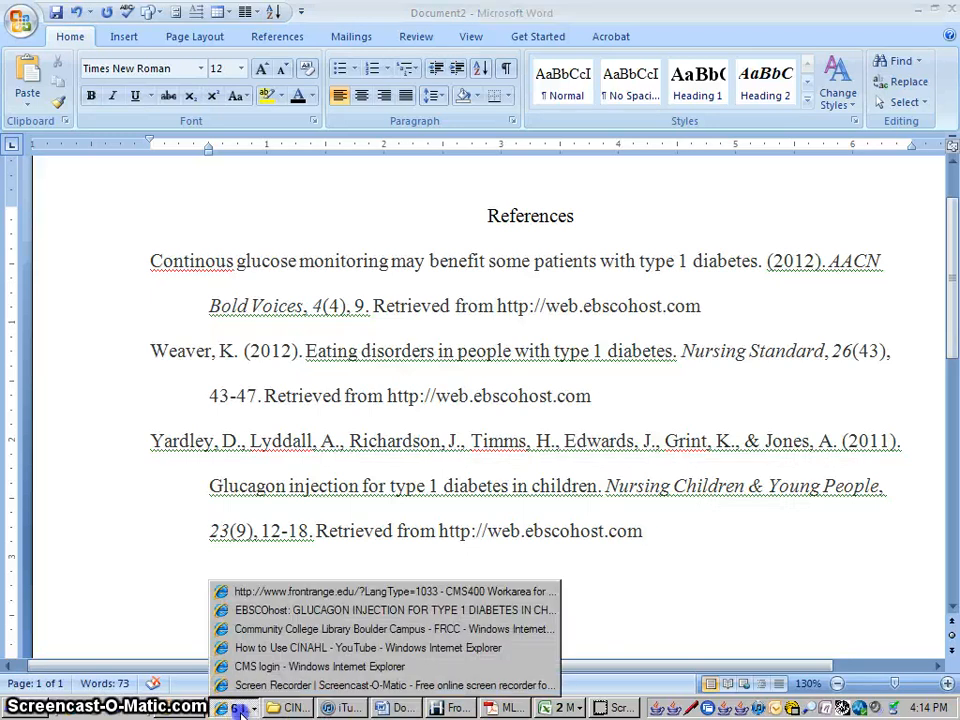
left_click(258, 610)
scroll(940, 212, "up", 3)
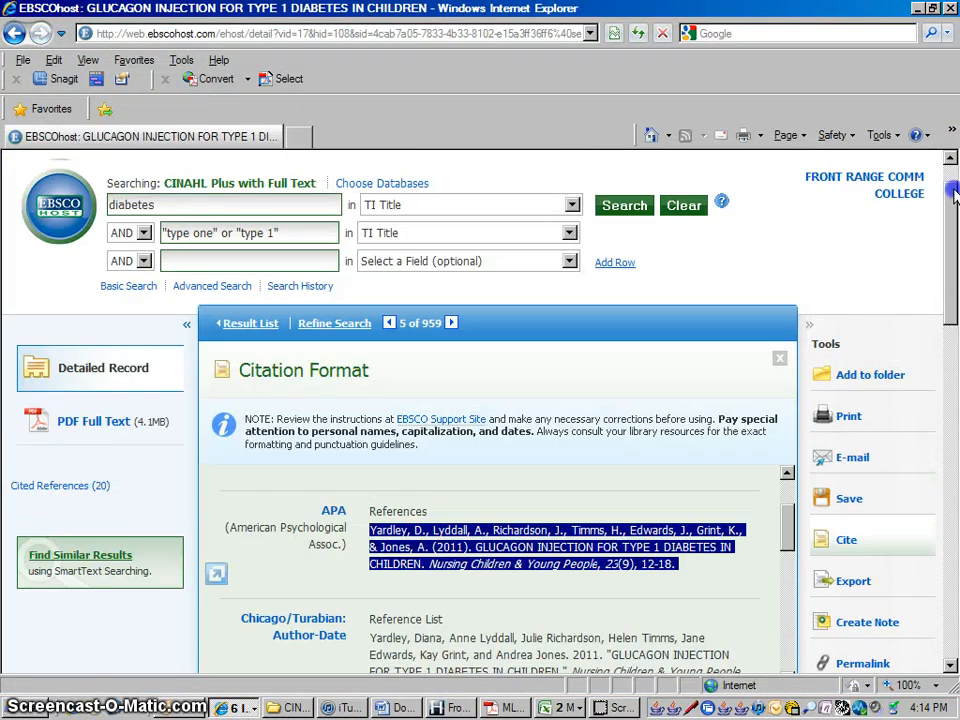